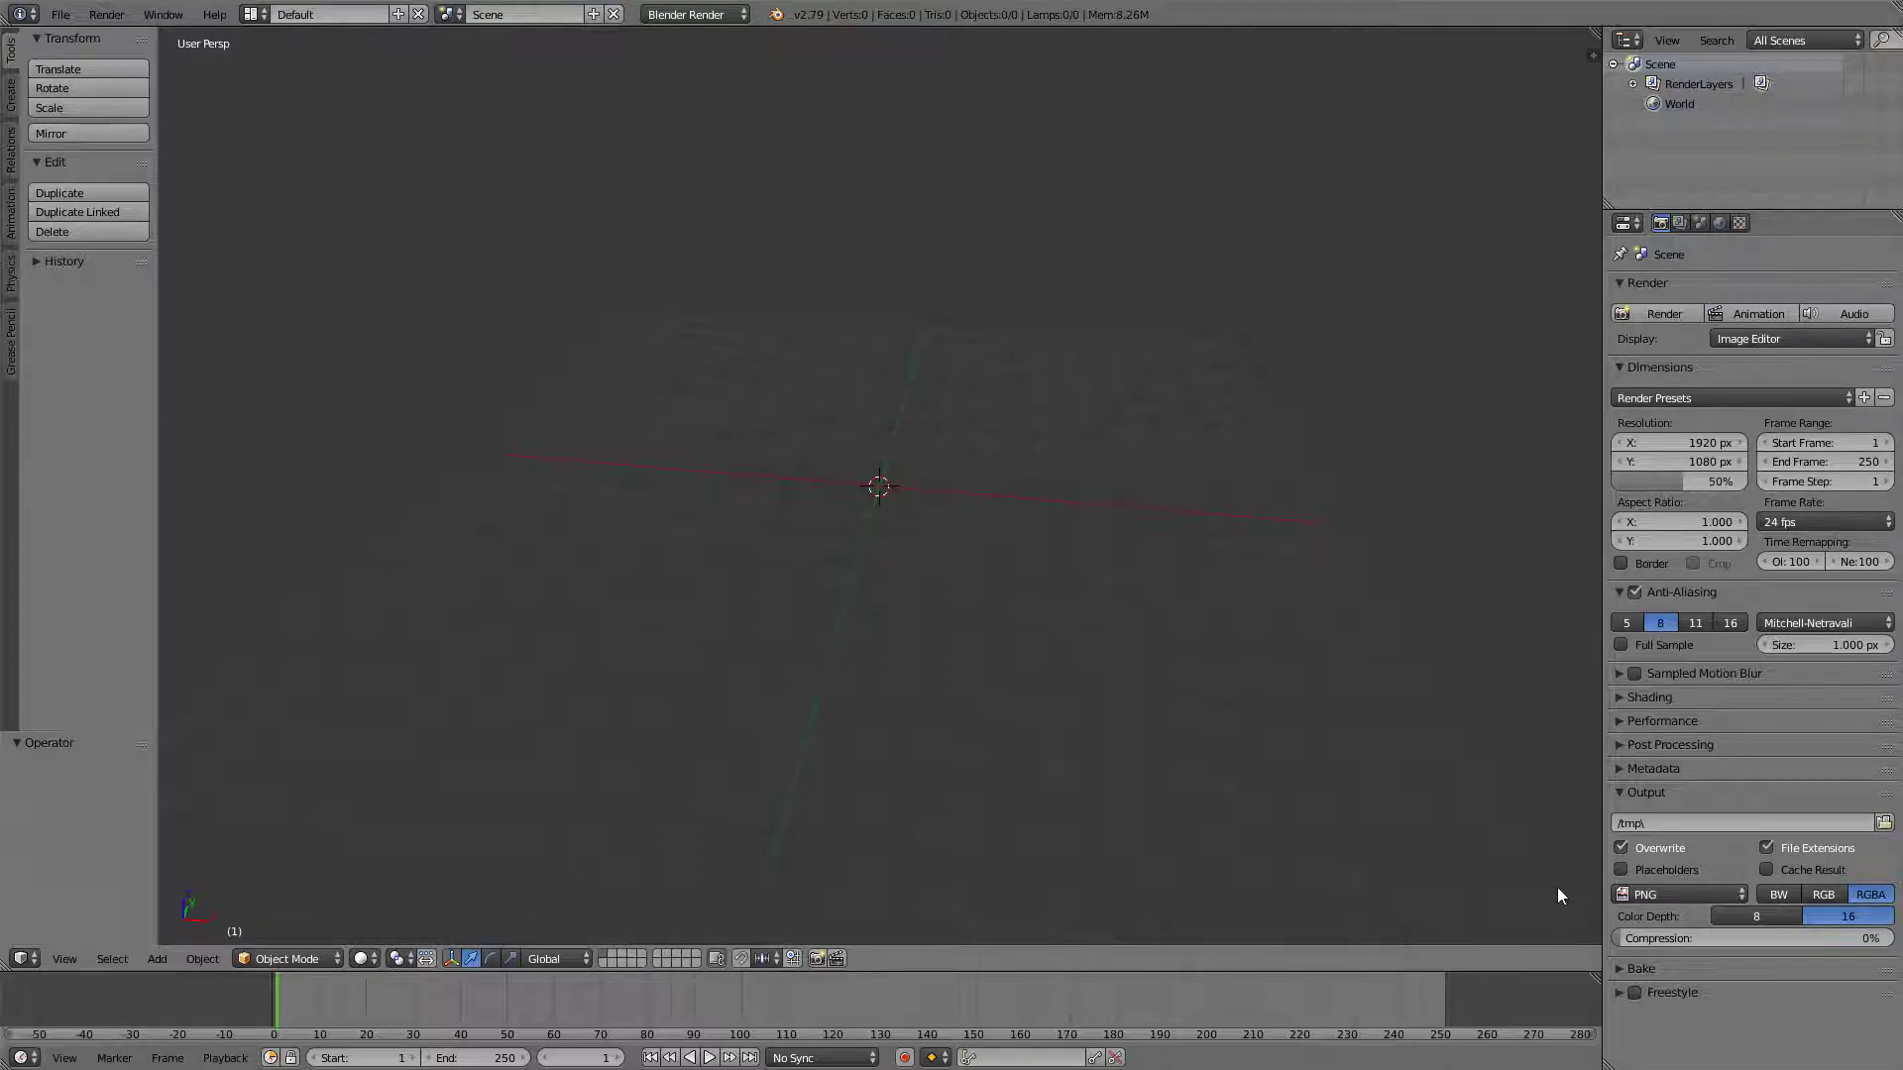
Add a cylinder mesh with 8 vertices at the centre of the scene.
key(shift+a)
mouse_move(1187, 579)
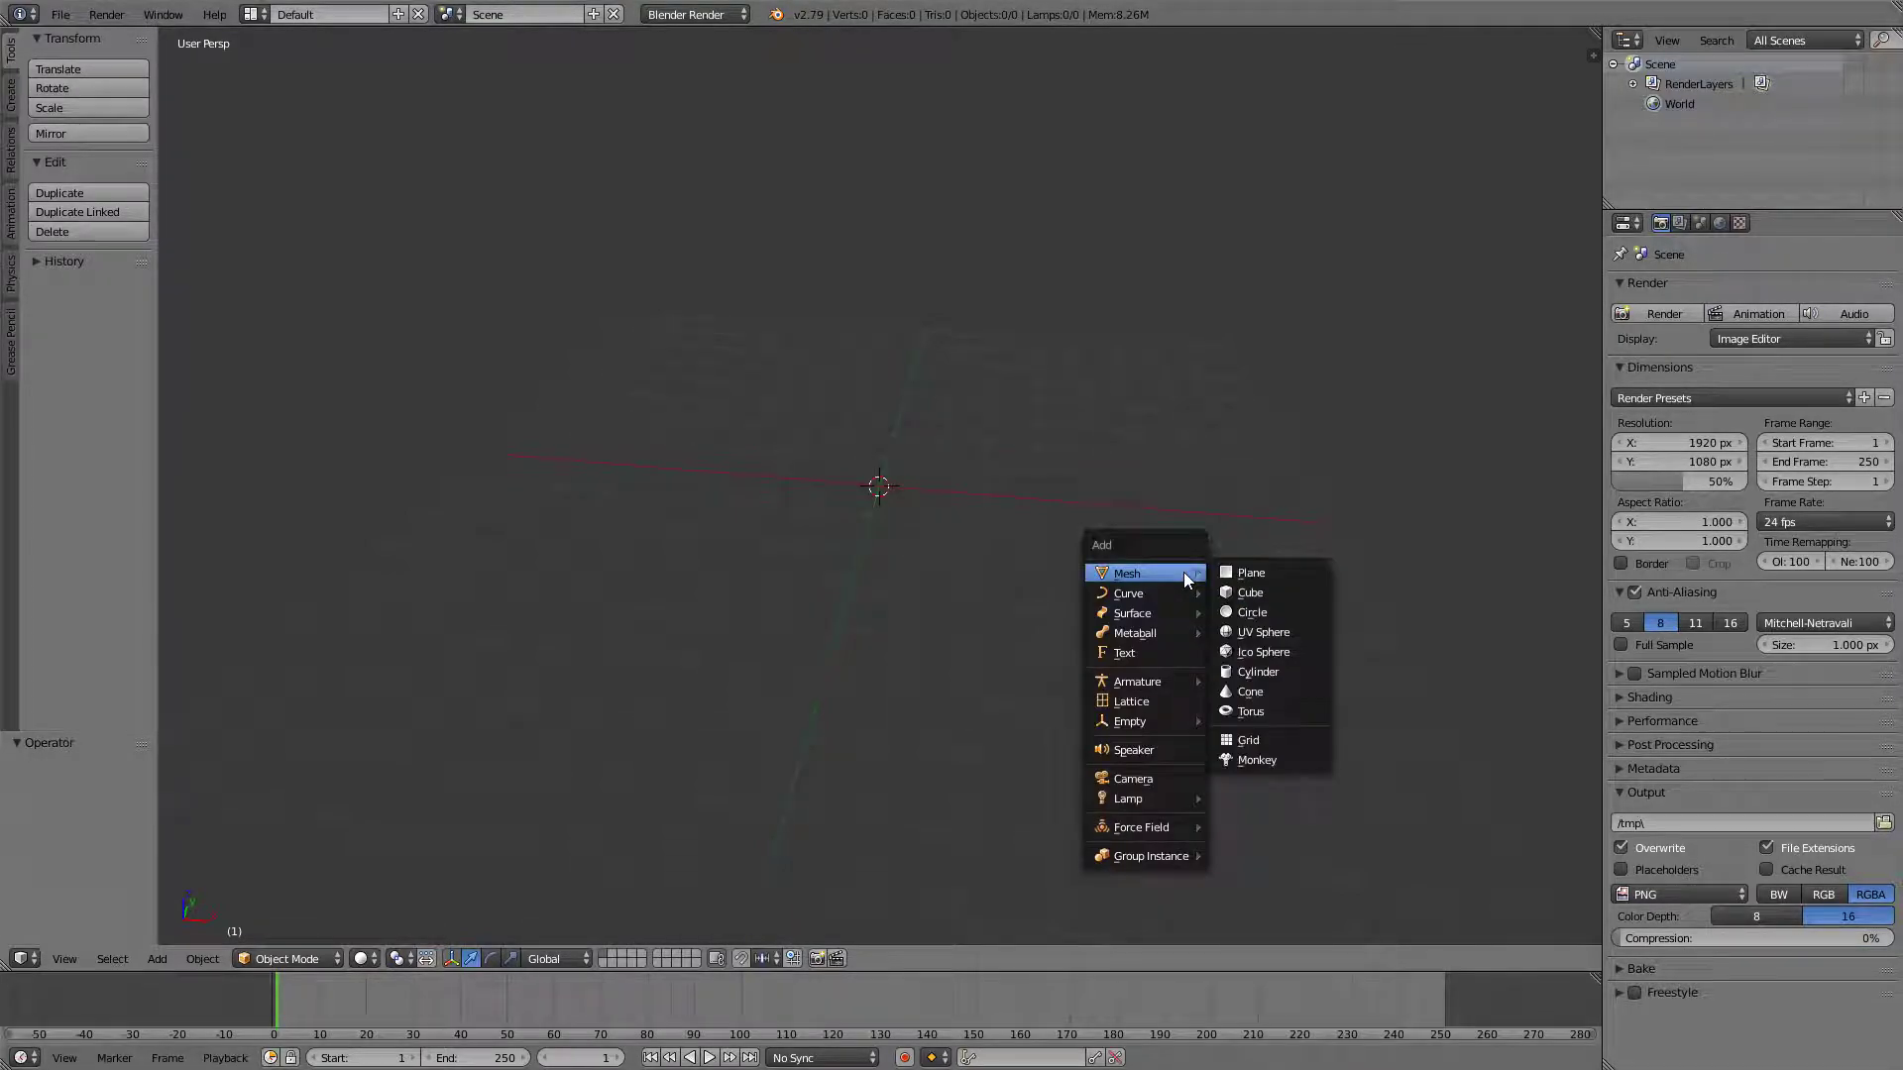
click(1294, 672)
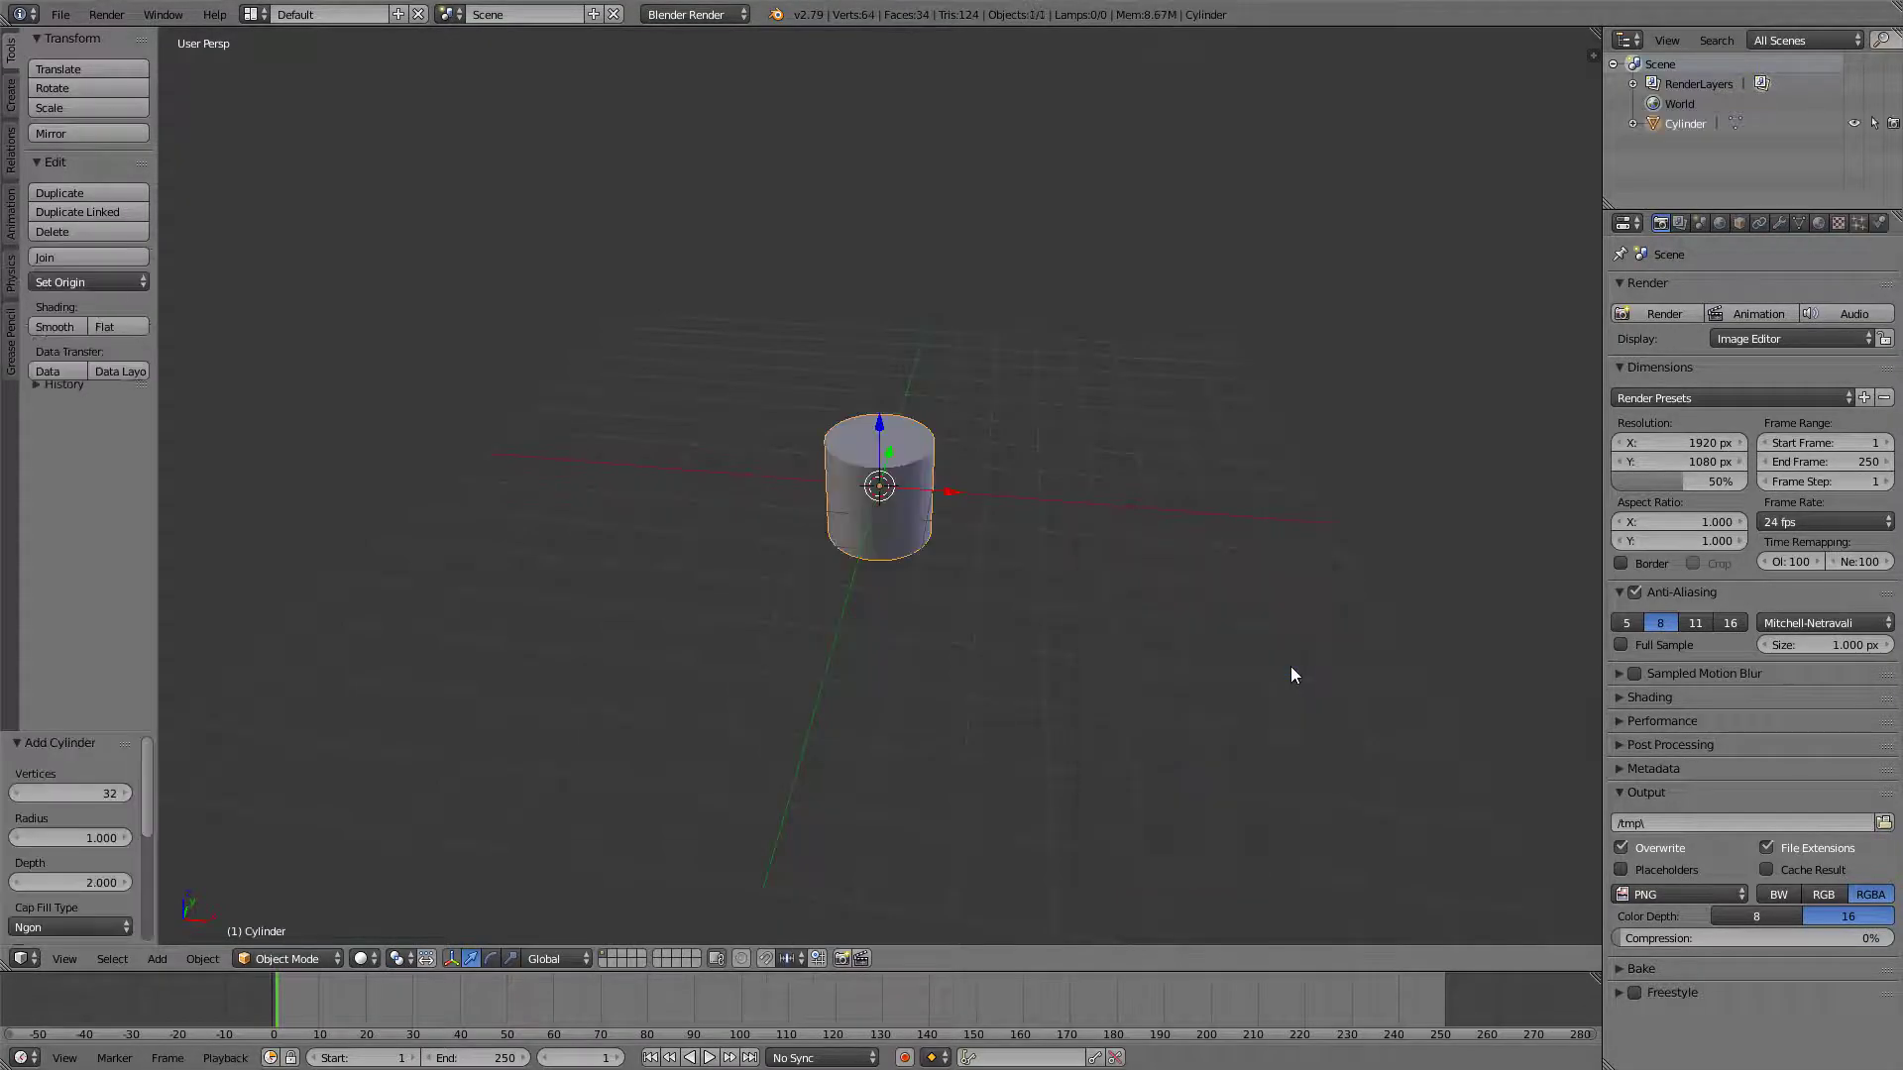
click(94, 788)
text(8)
key(Return)
middle_drag(915, 454, 854, 440)
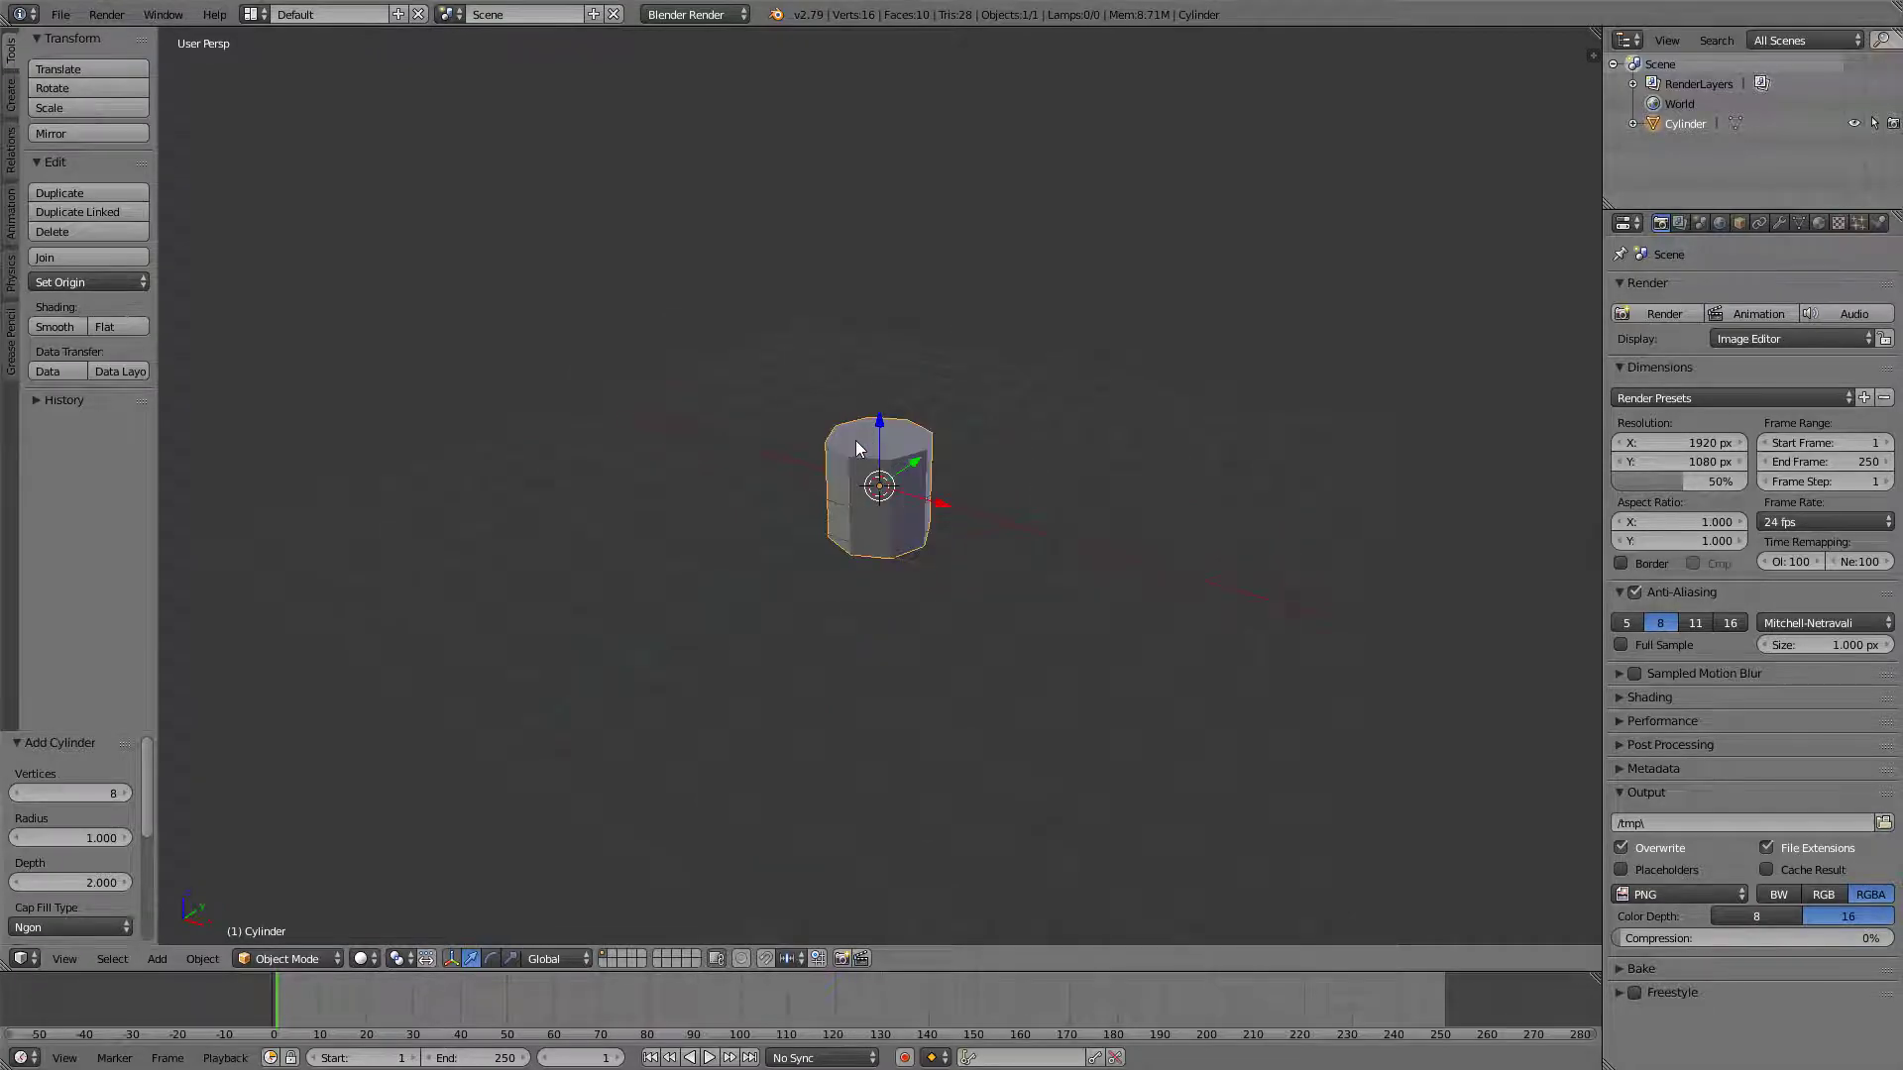
Raise the cylinder 1 unit along Z and narrow it horizontally without changing its height.
key(g)
key(z)
ctrl+click(862, 372)
key(s)
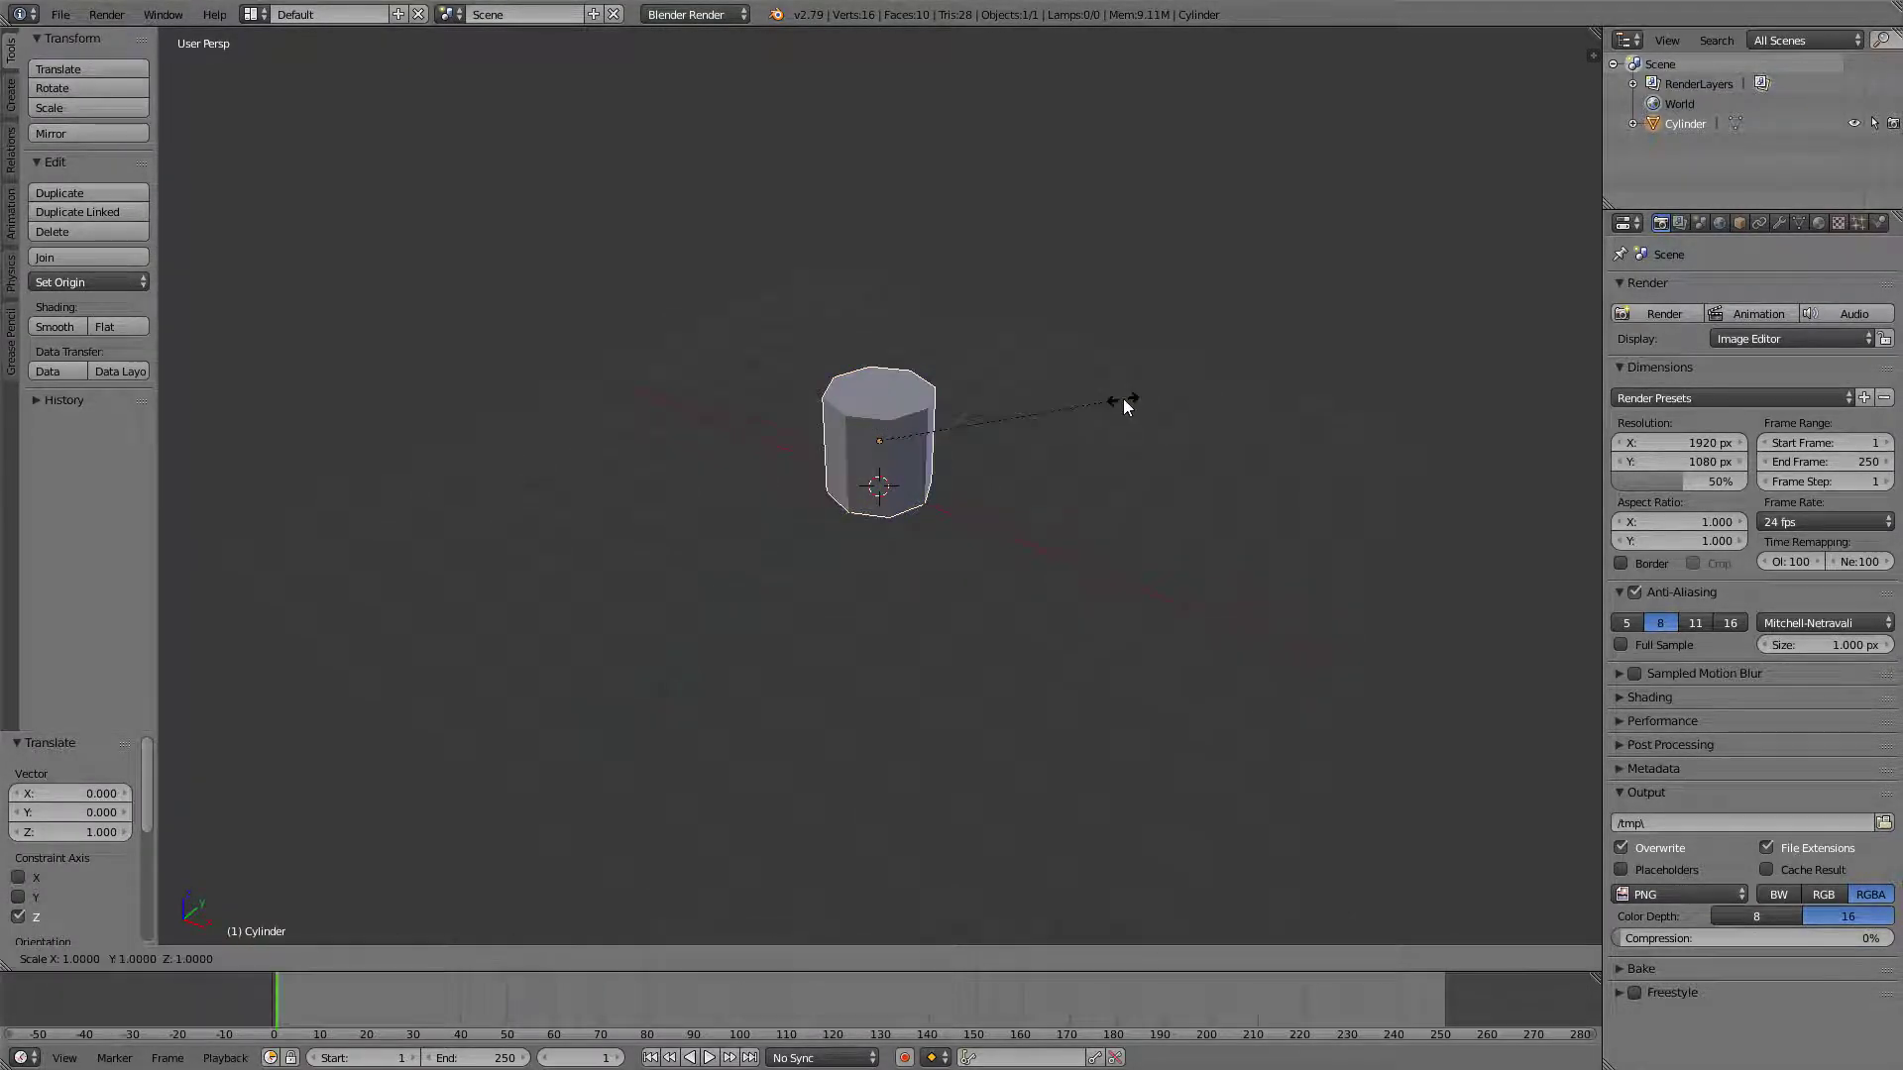
key(shift+z)
click(1025, 414)
Raise the cylinder's top ring about 3.94 units in front view and scale it down to form a tapered lower trunk.
key(Tab)
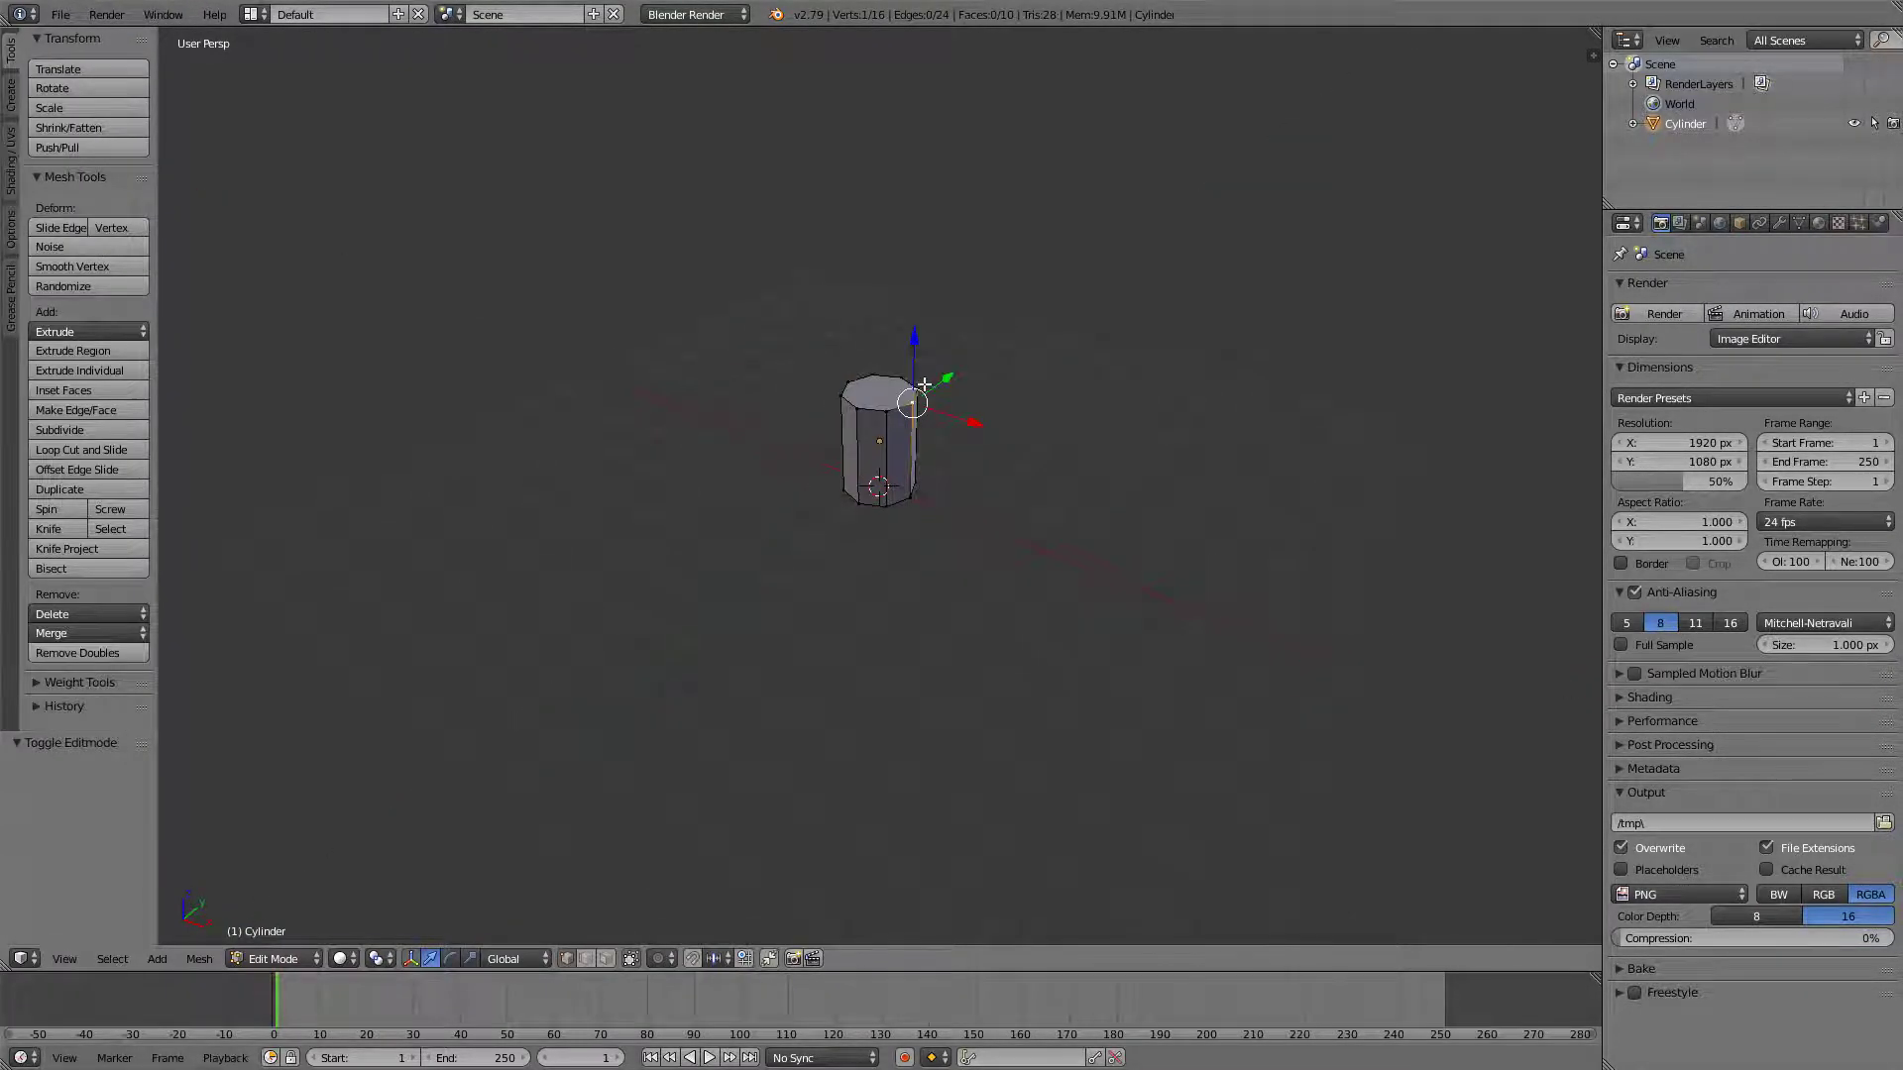
shift+middle_drag(1026, 400, 999, 471)
key(KP_1)
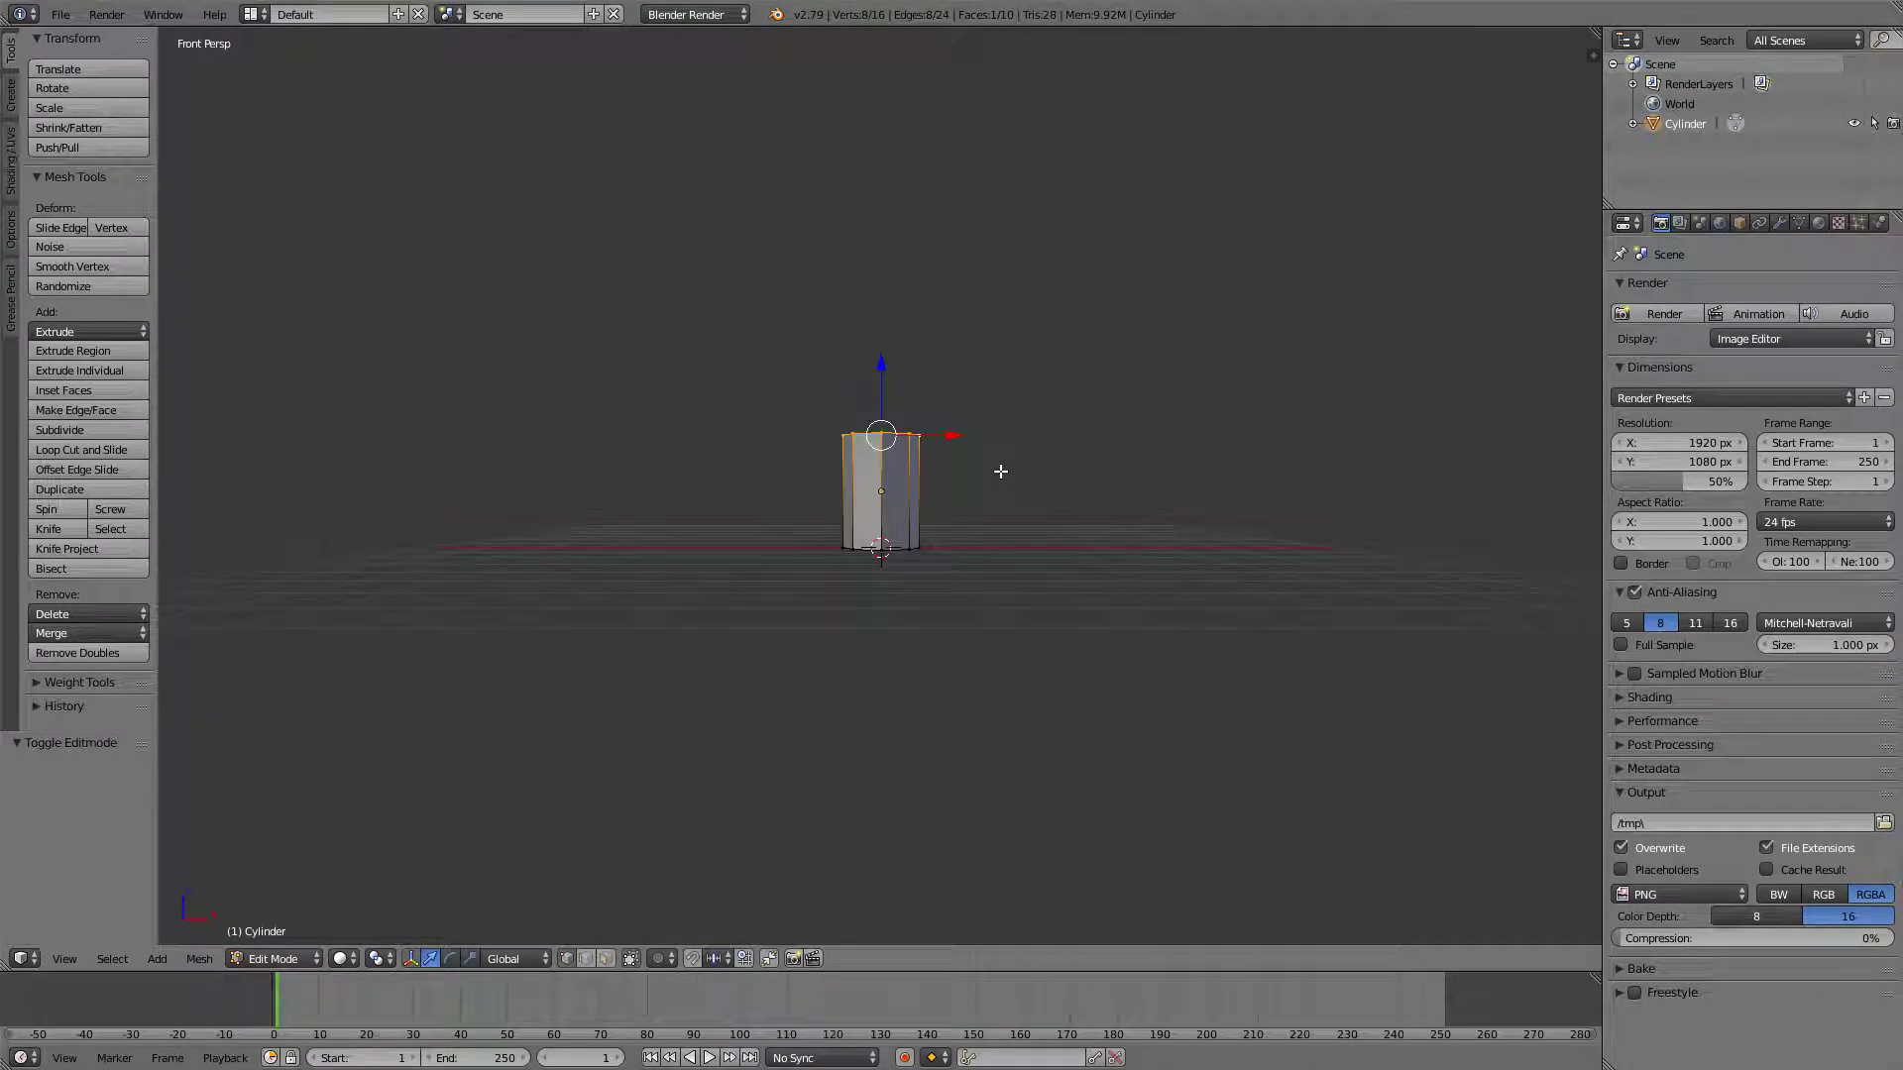
key(g)
click(1011, 250)
shift+middle_drag(1002, 300, 959, 492)
key(s)
click(943, 578)
key(KP_5)
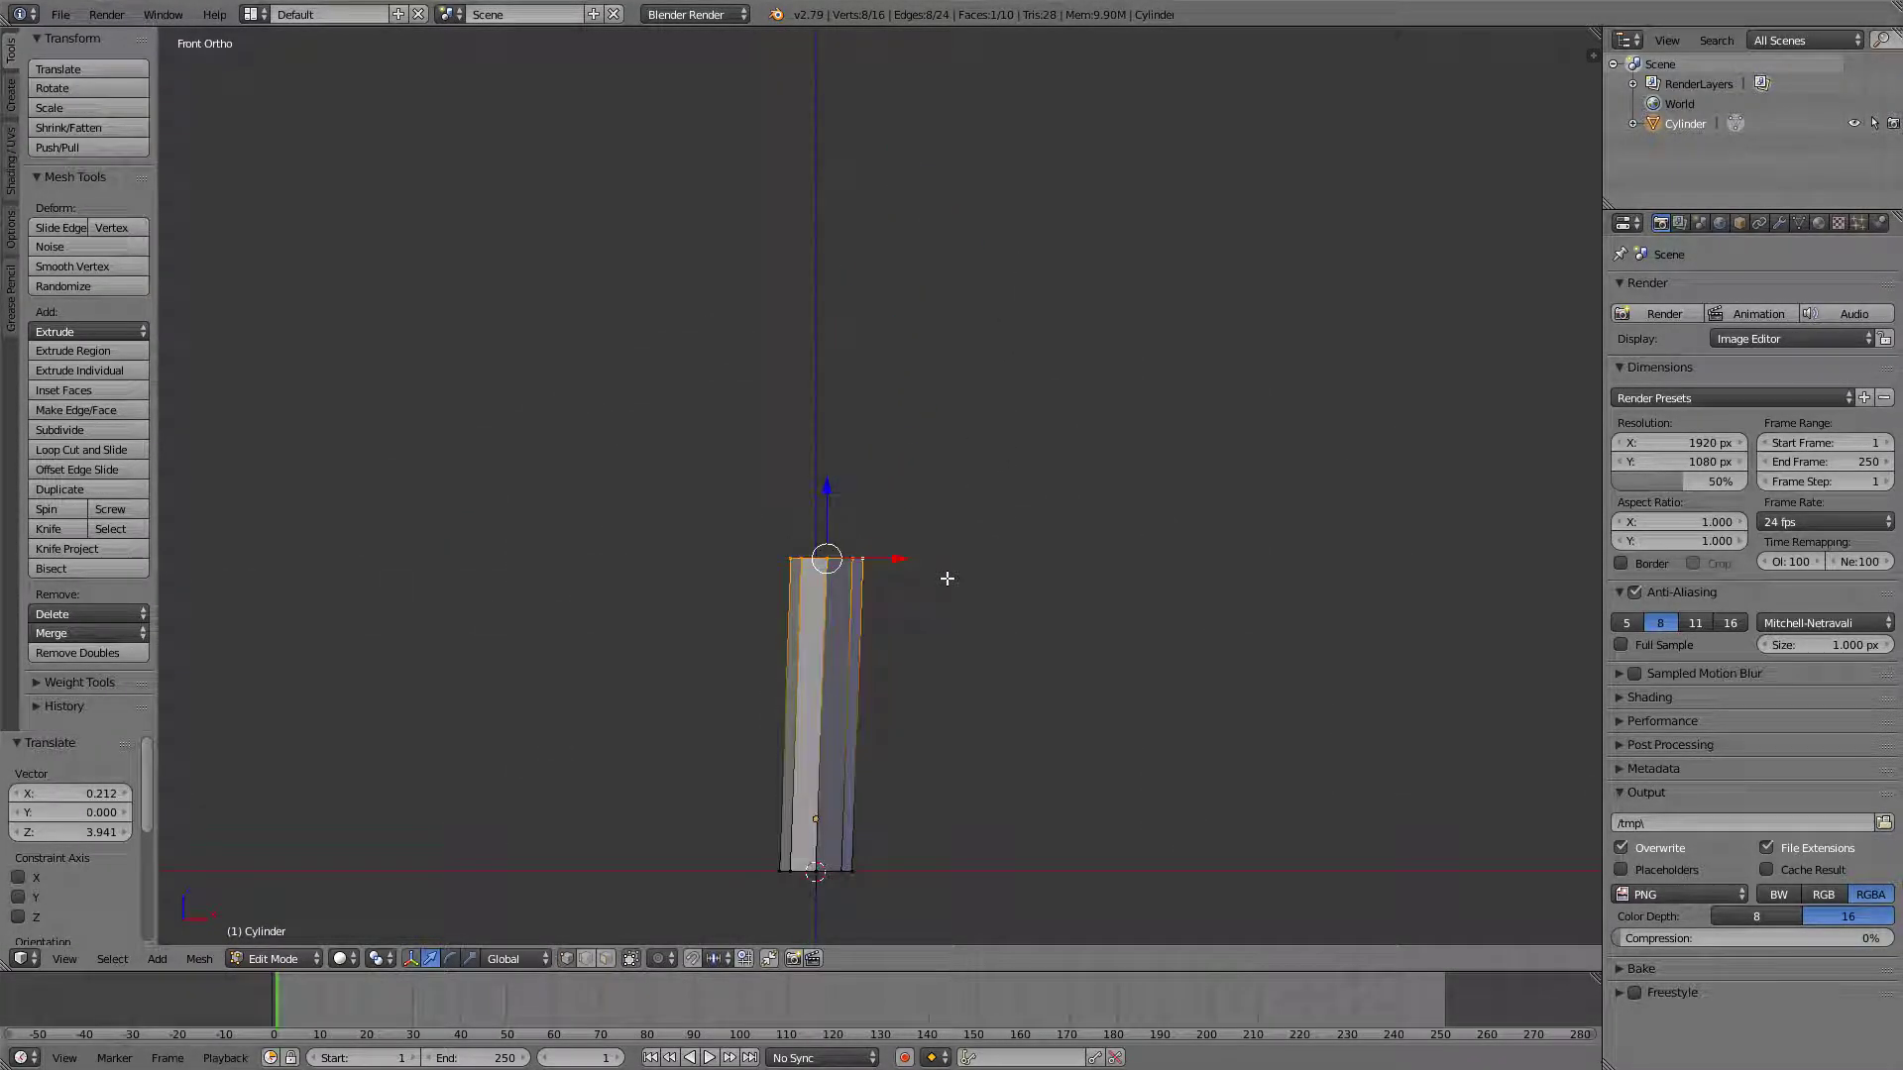
Extrude the top ring upward into a second trunk segment, bending it sideways, shrinking its end and rotating the end ring.
key(e)
click(872, 297)
key(g)
click(940, 307)
key(s)
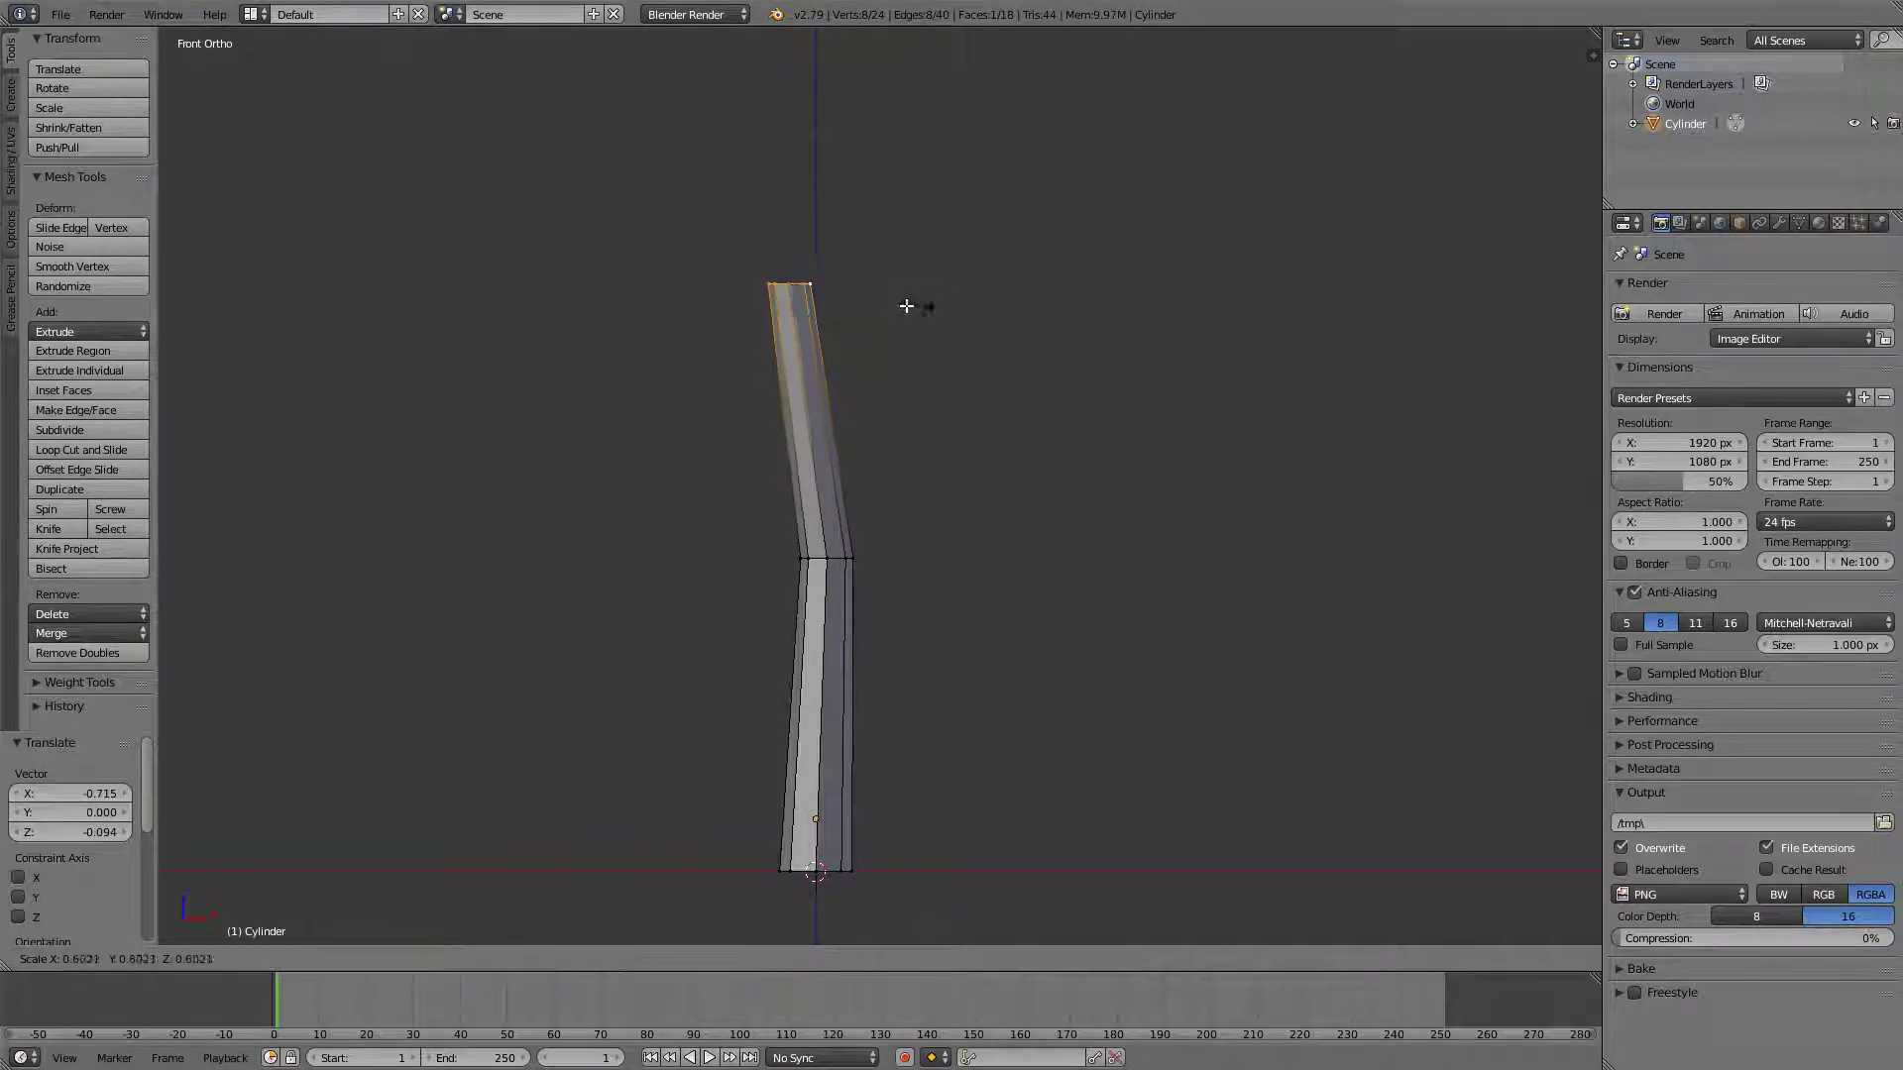
click(891, 310)
shift+middle_drag(912, 319, 1072, 435)
key(r)
click(958, 332)
key(Tab)
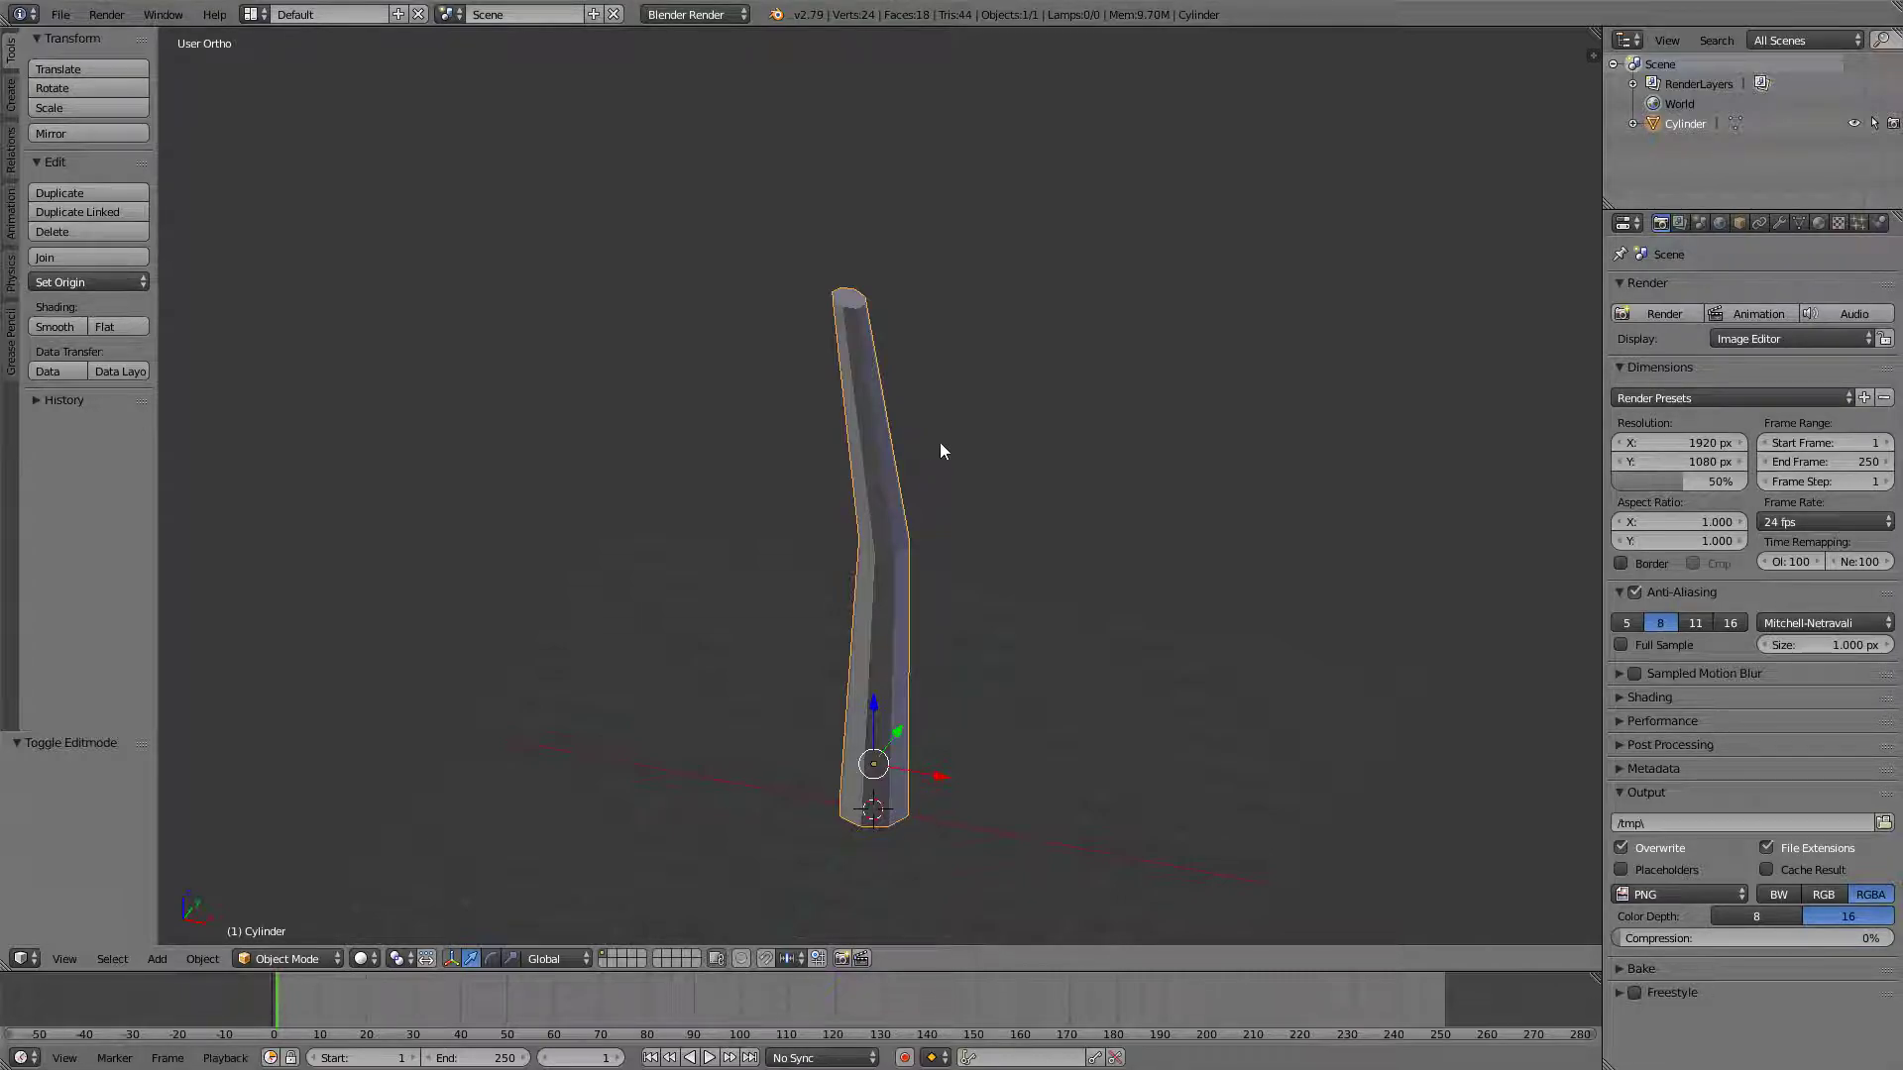
Delete the cylinder trunk and add a cube mesh in its place.
key(KP_5)
key(Delete)
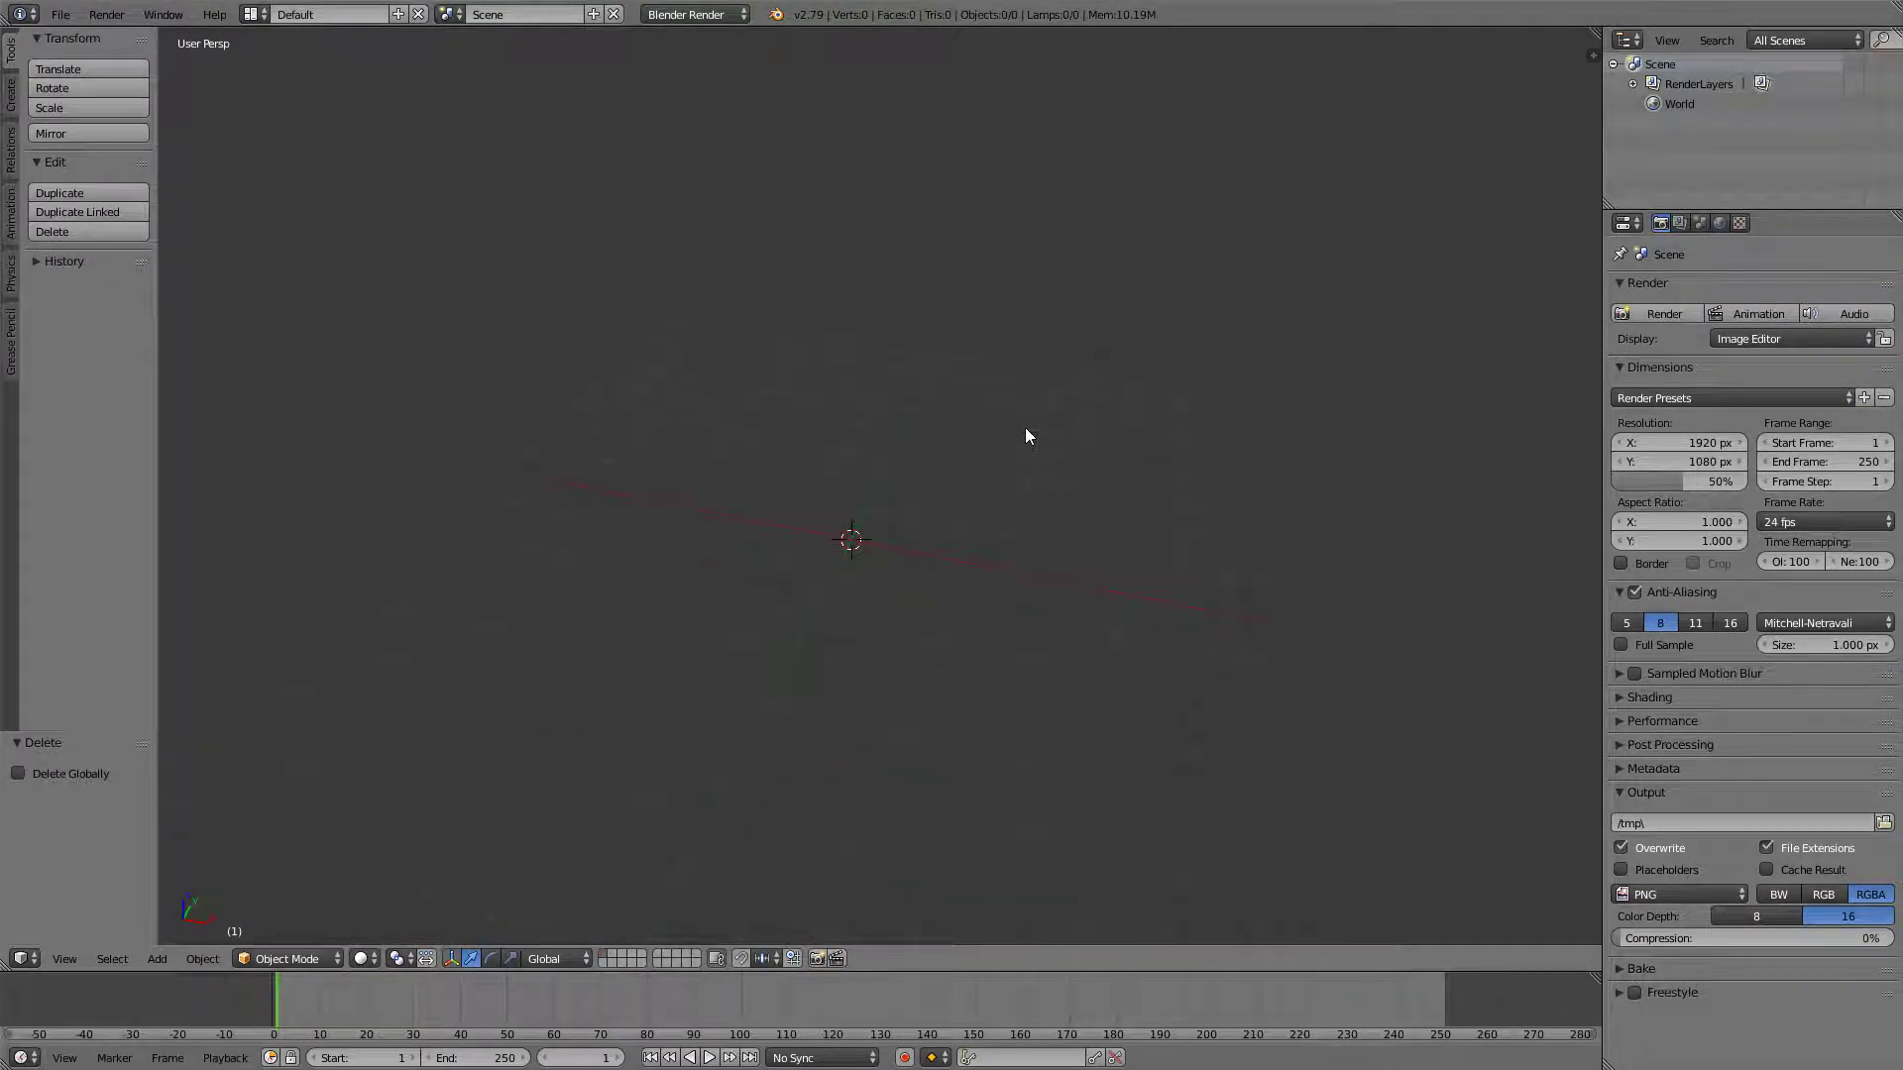
key(shift+a)
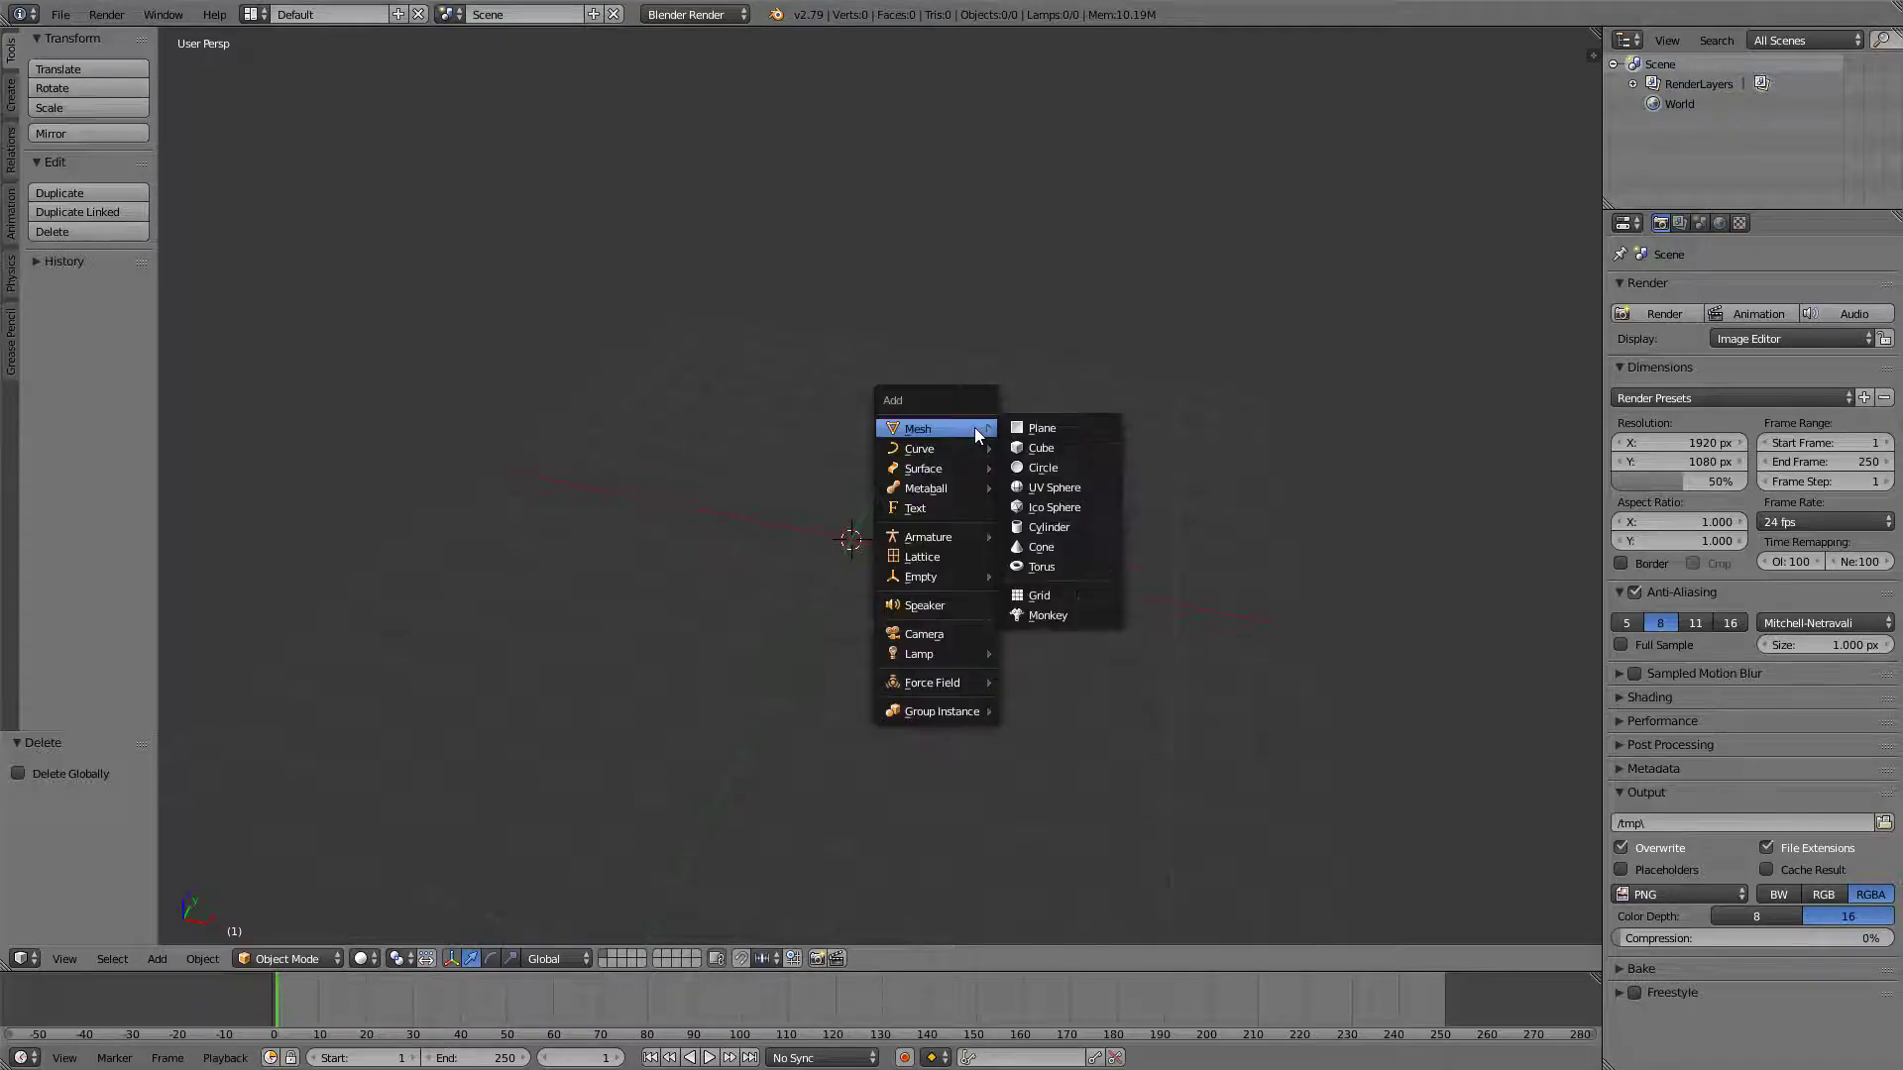
click(1065, 448)
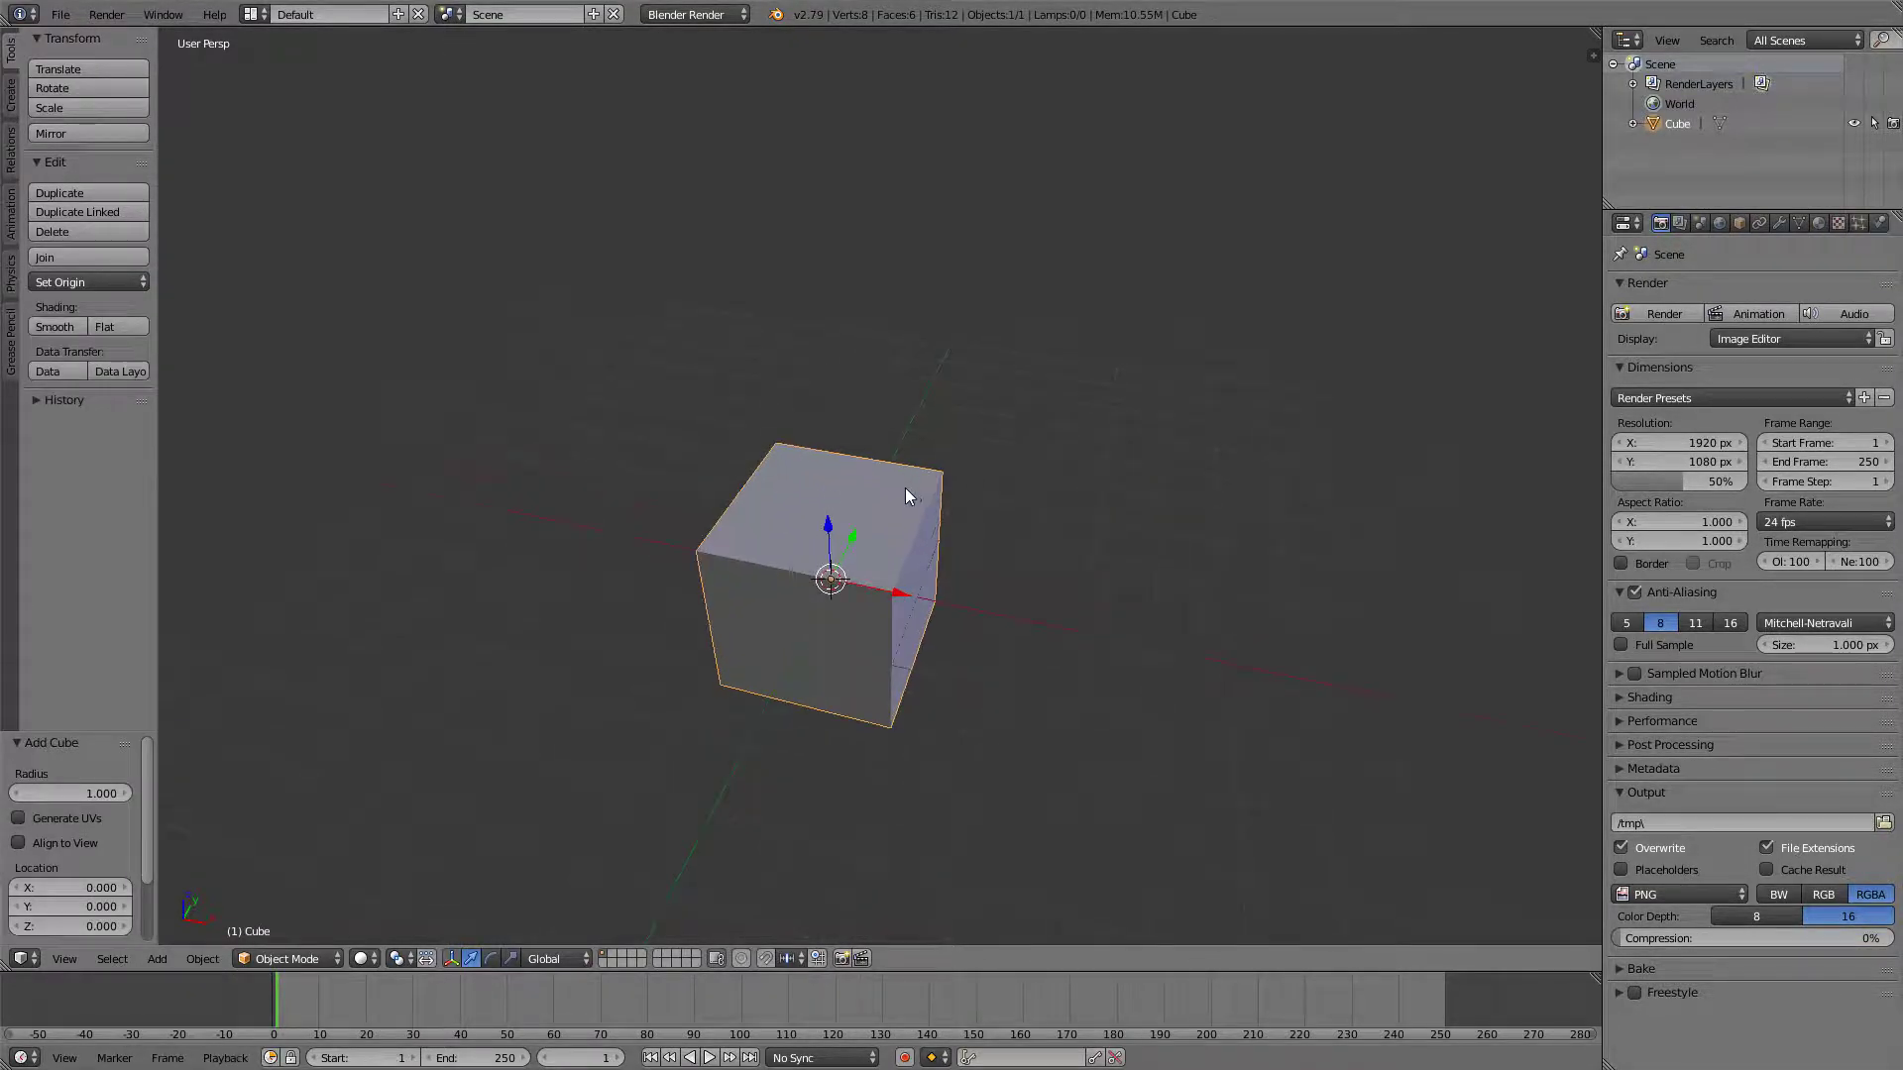
Delete all of the cube's vertices except one upper corner.
key(Tab)
middle_drag(881, 519, 966, 429)
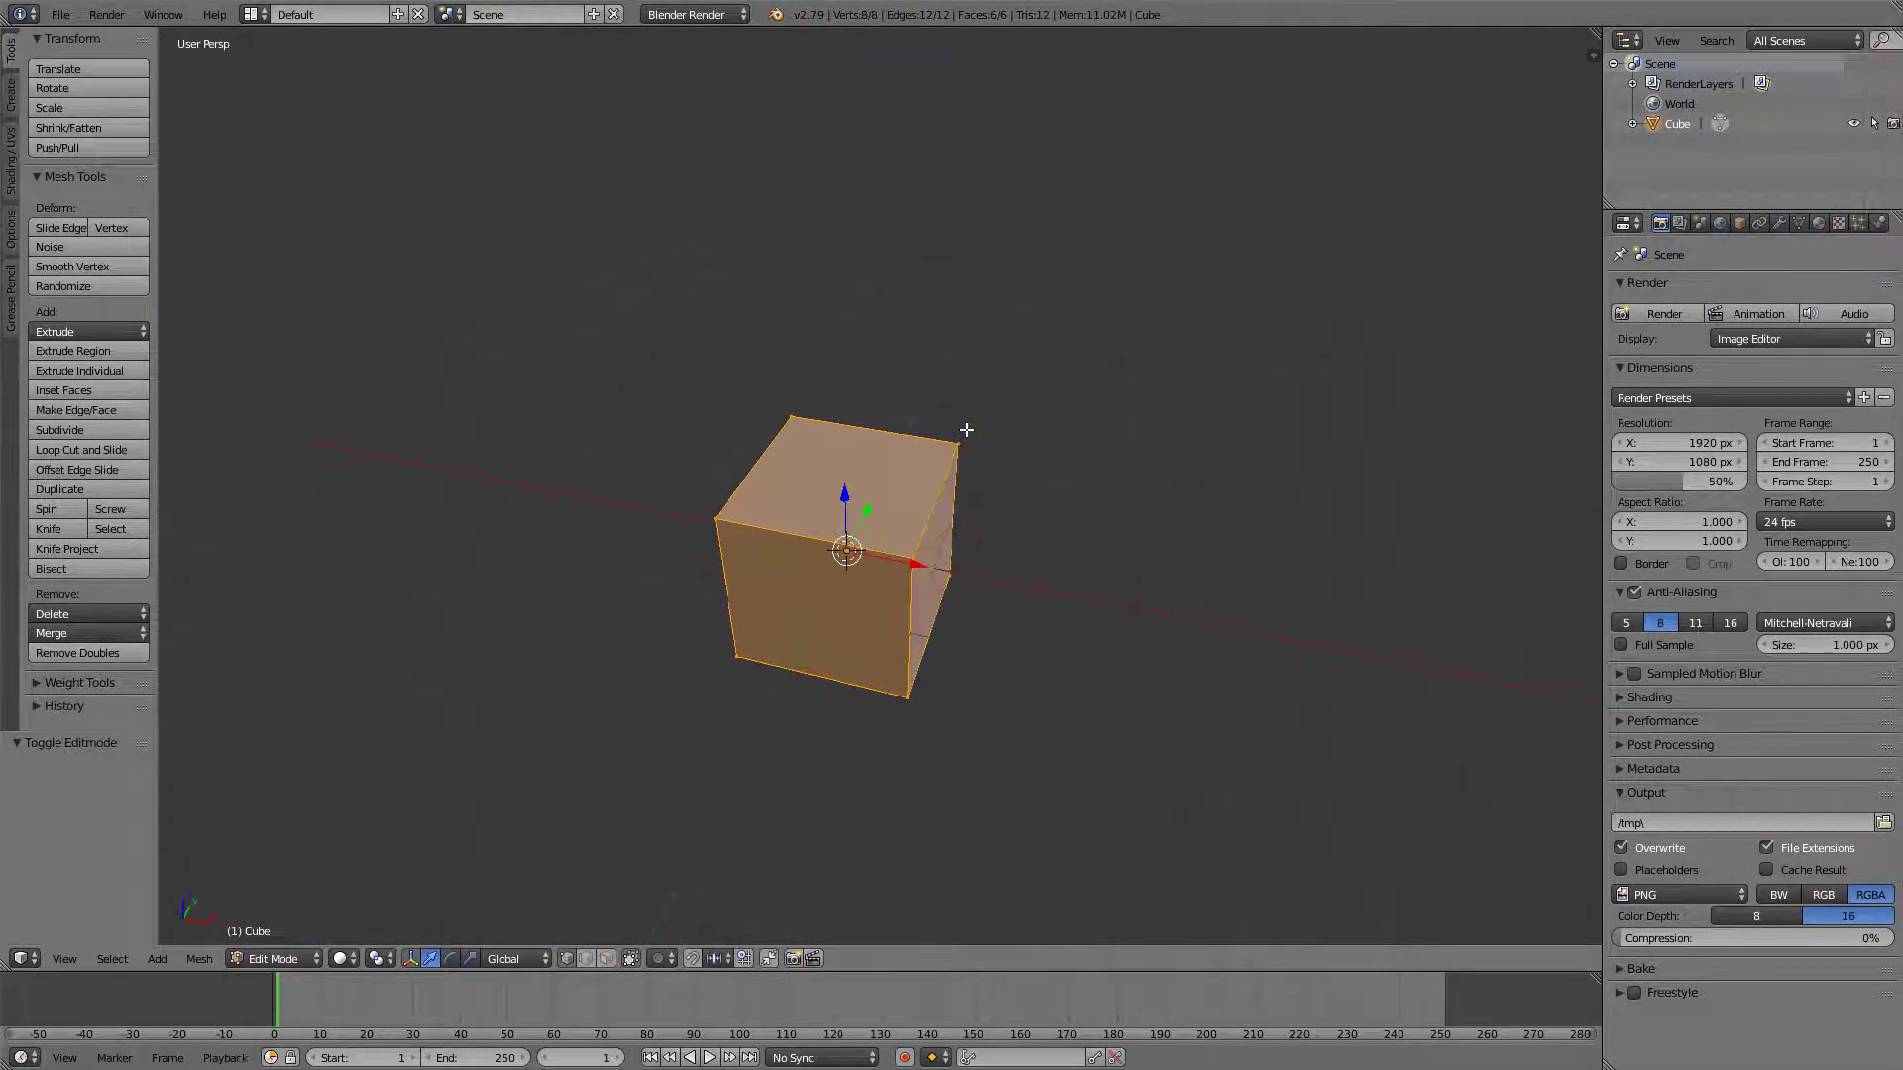
shift+right_click(959, 447)
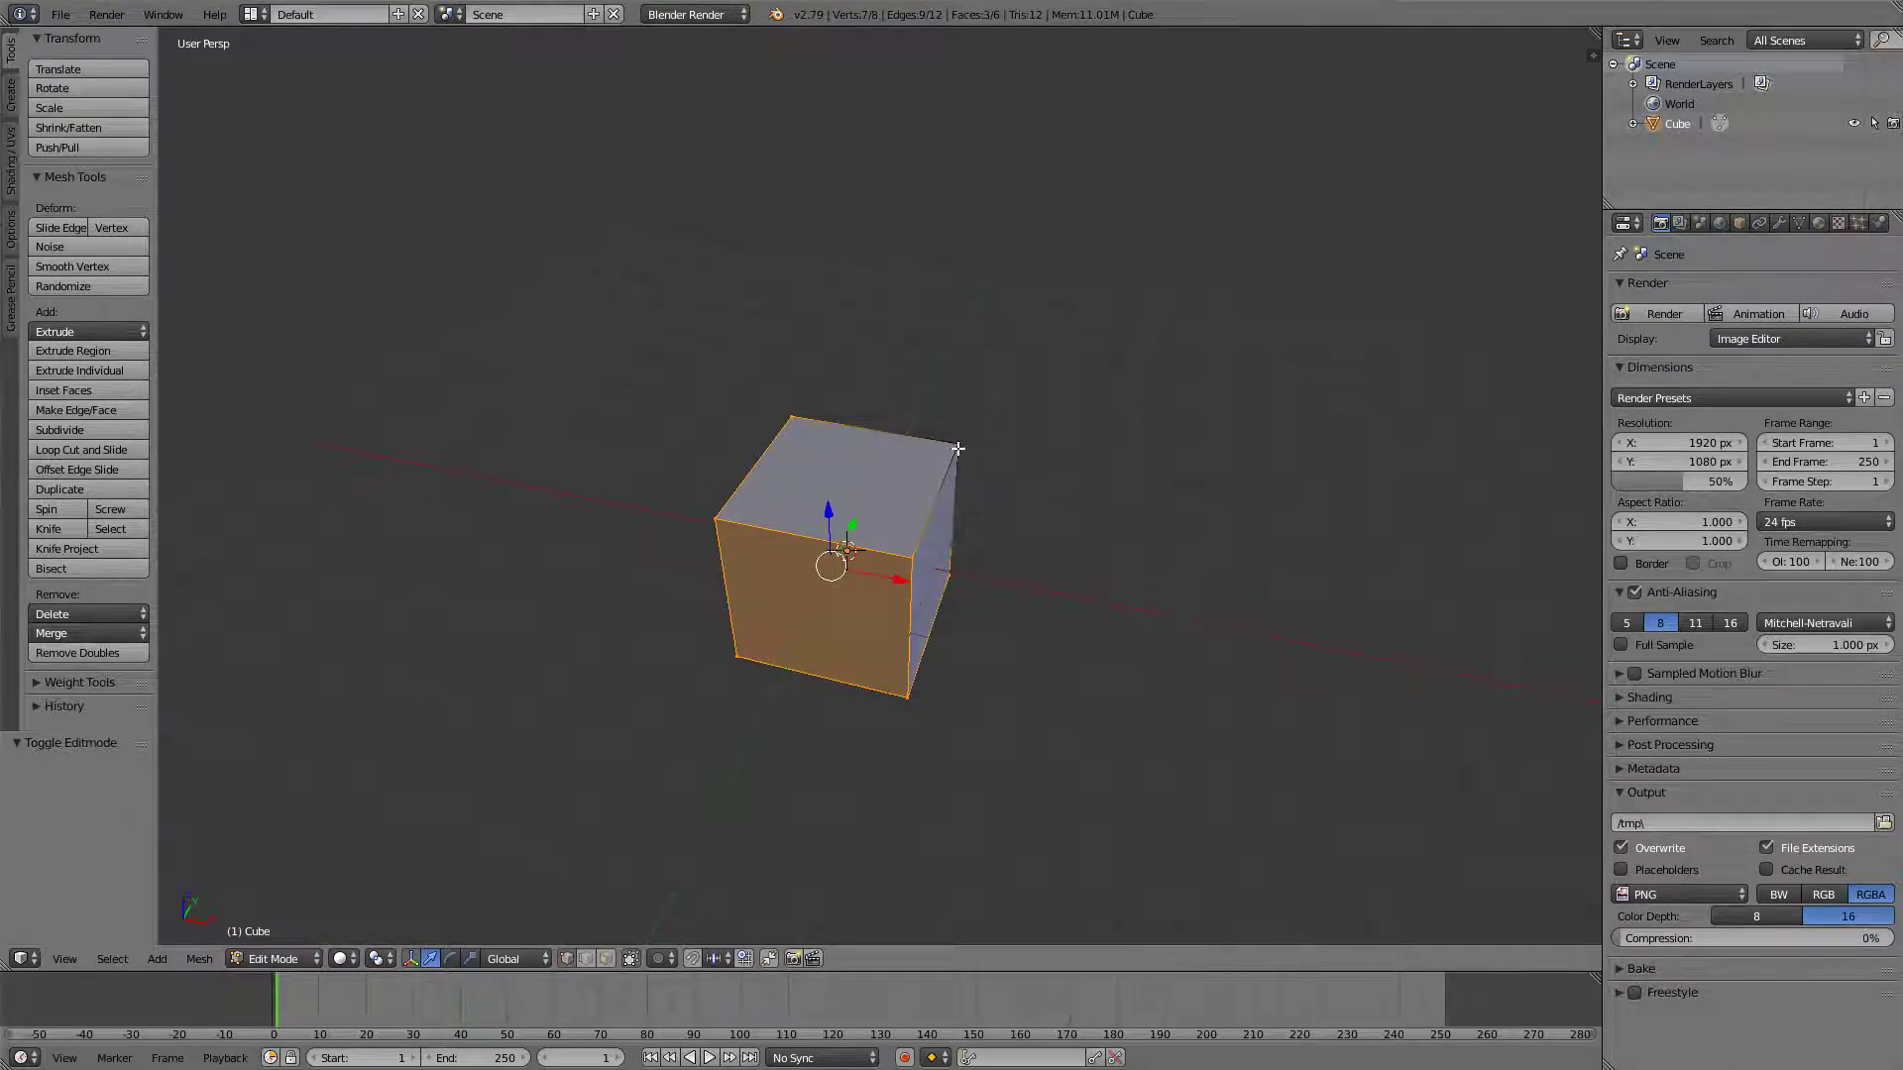
key(x)
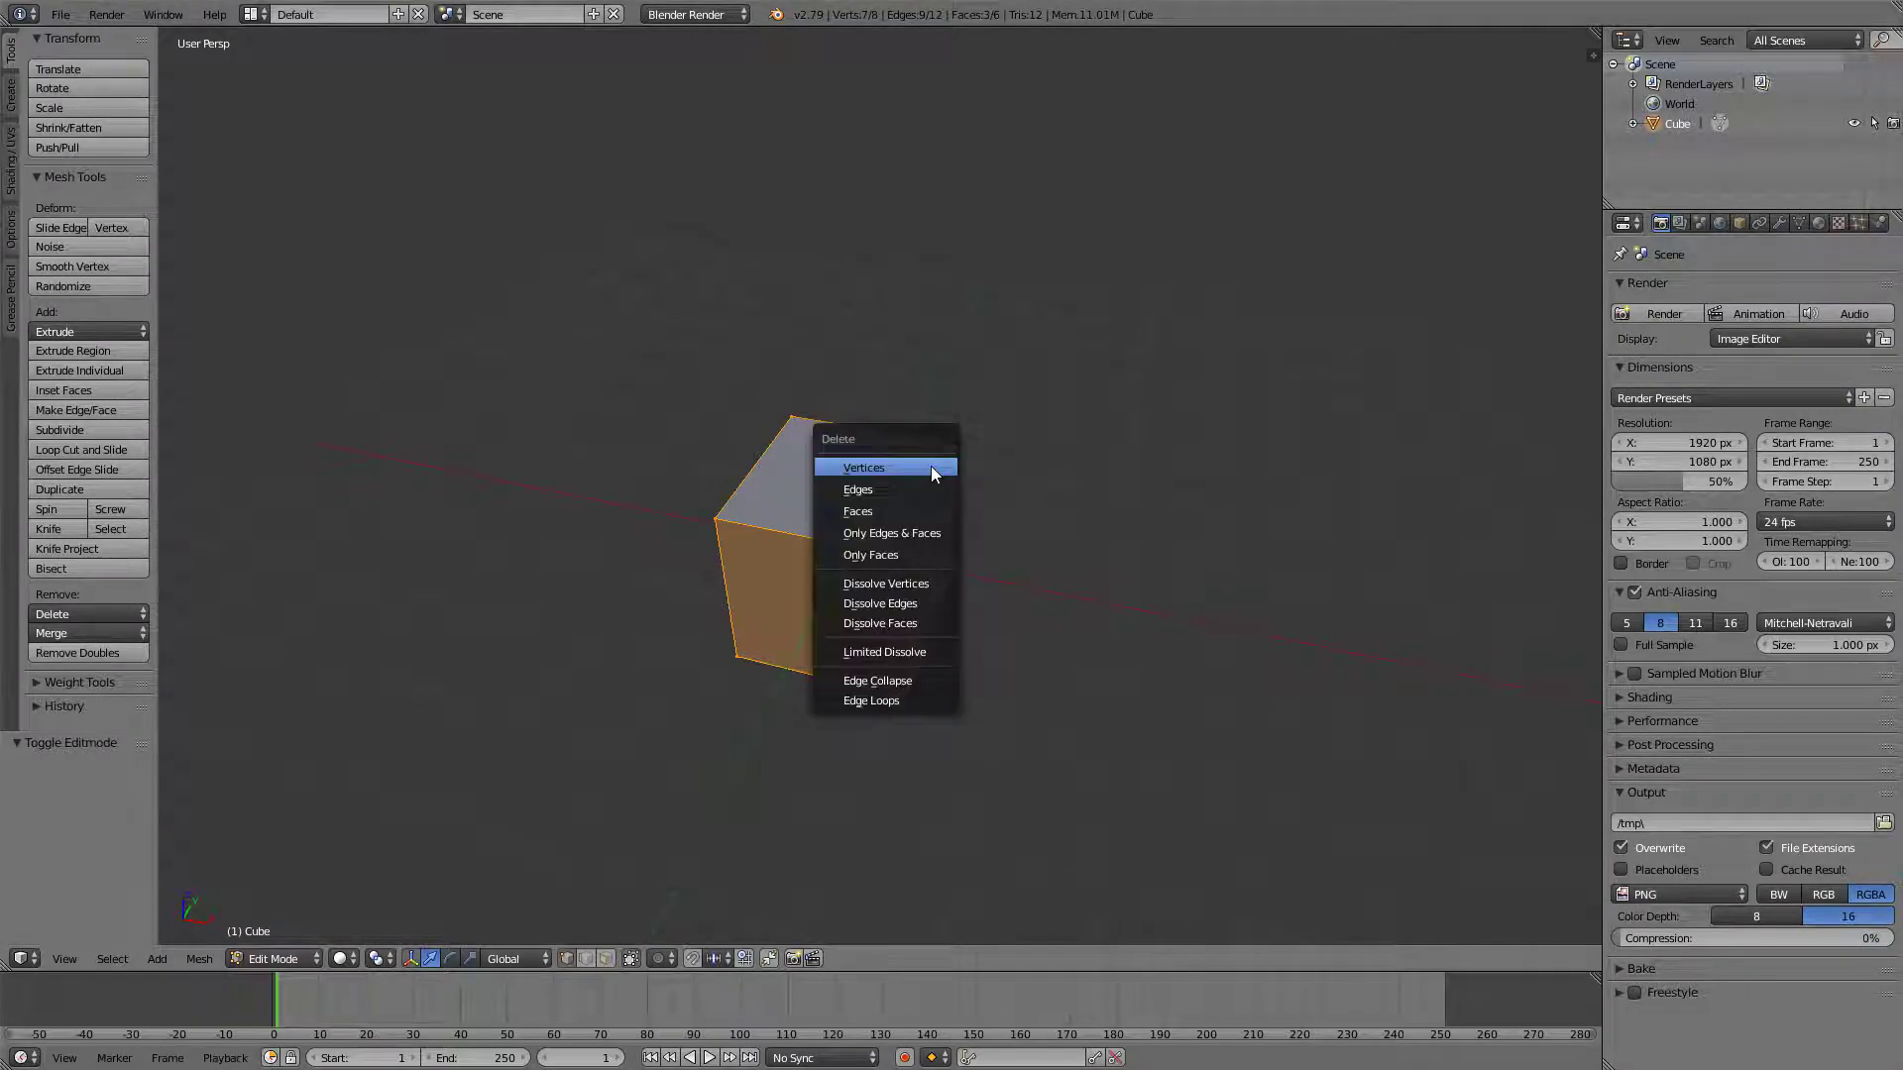
click(931, 466)
Move the remaining vertex to the object's origin using Geometry to Origin.
key(g)
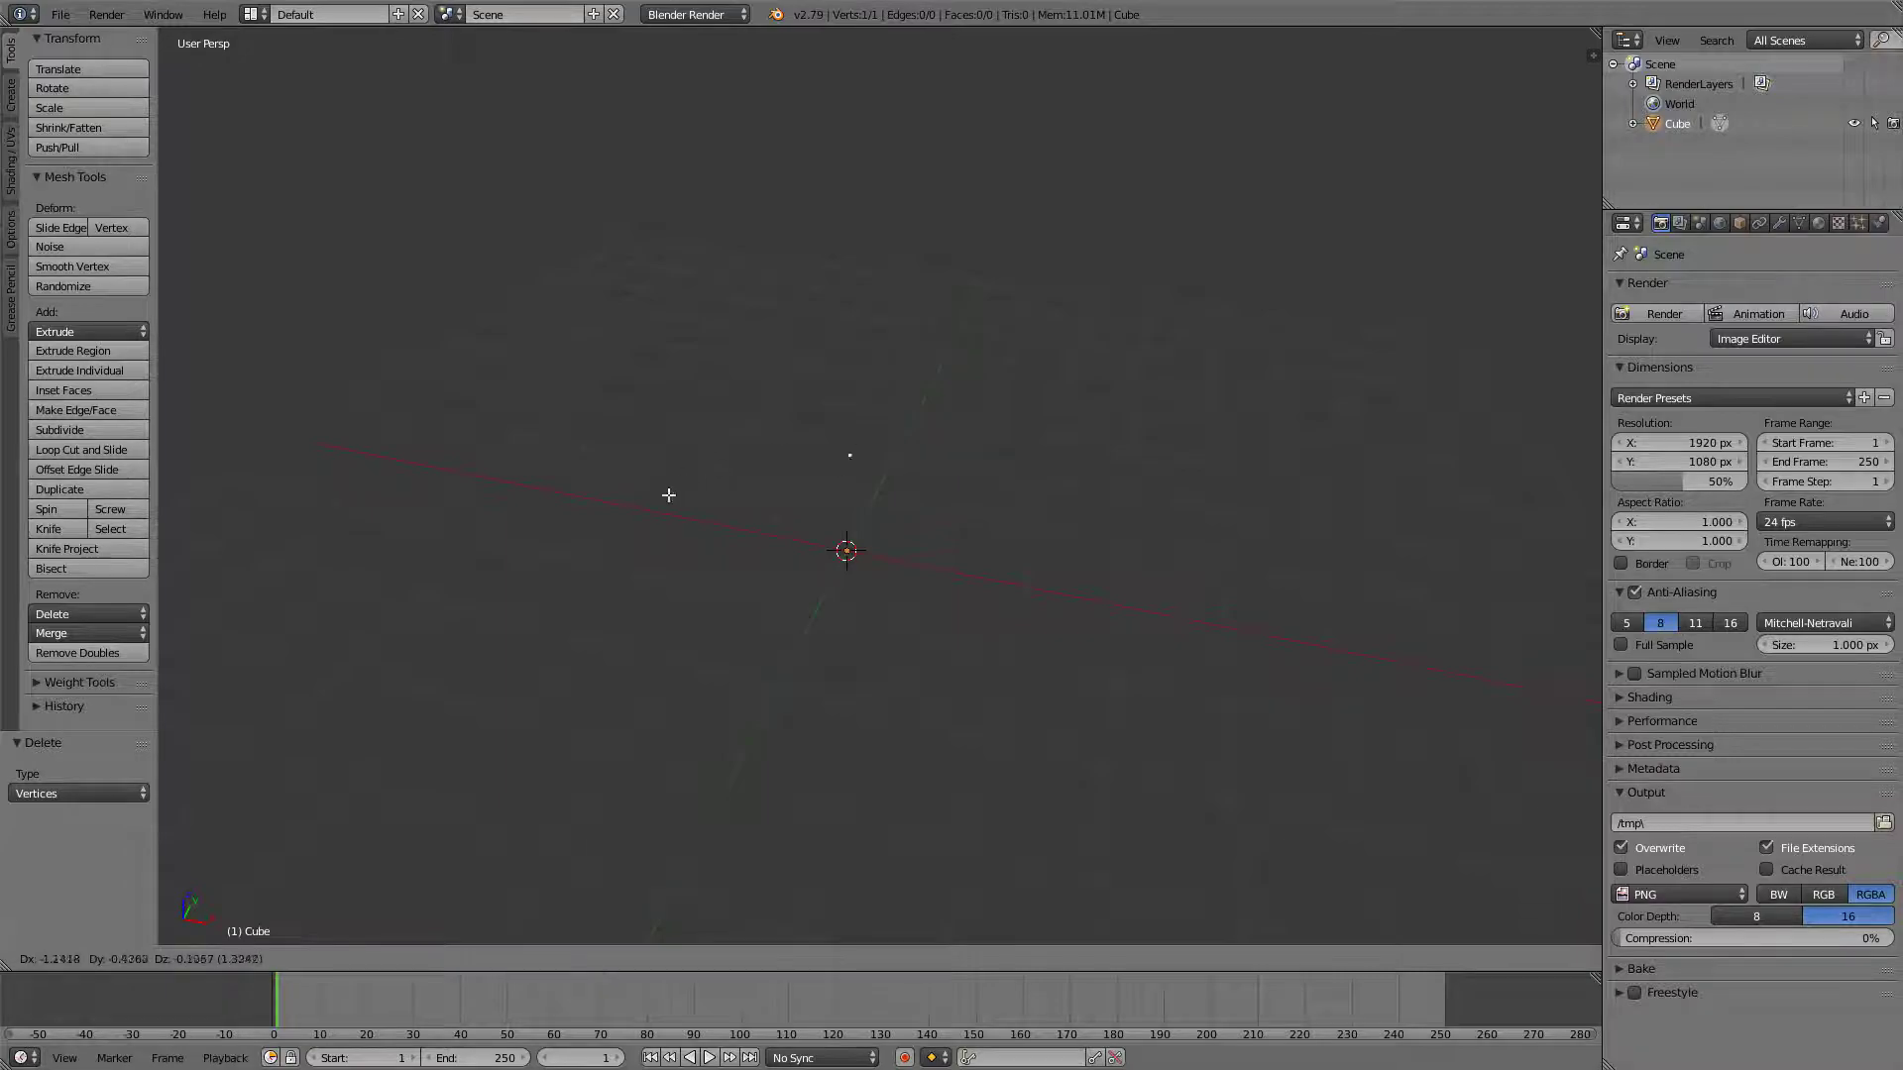
right_click(766, 493)
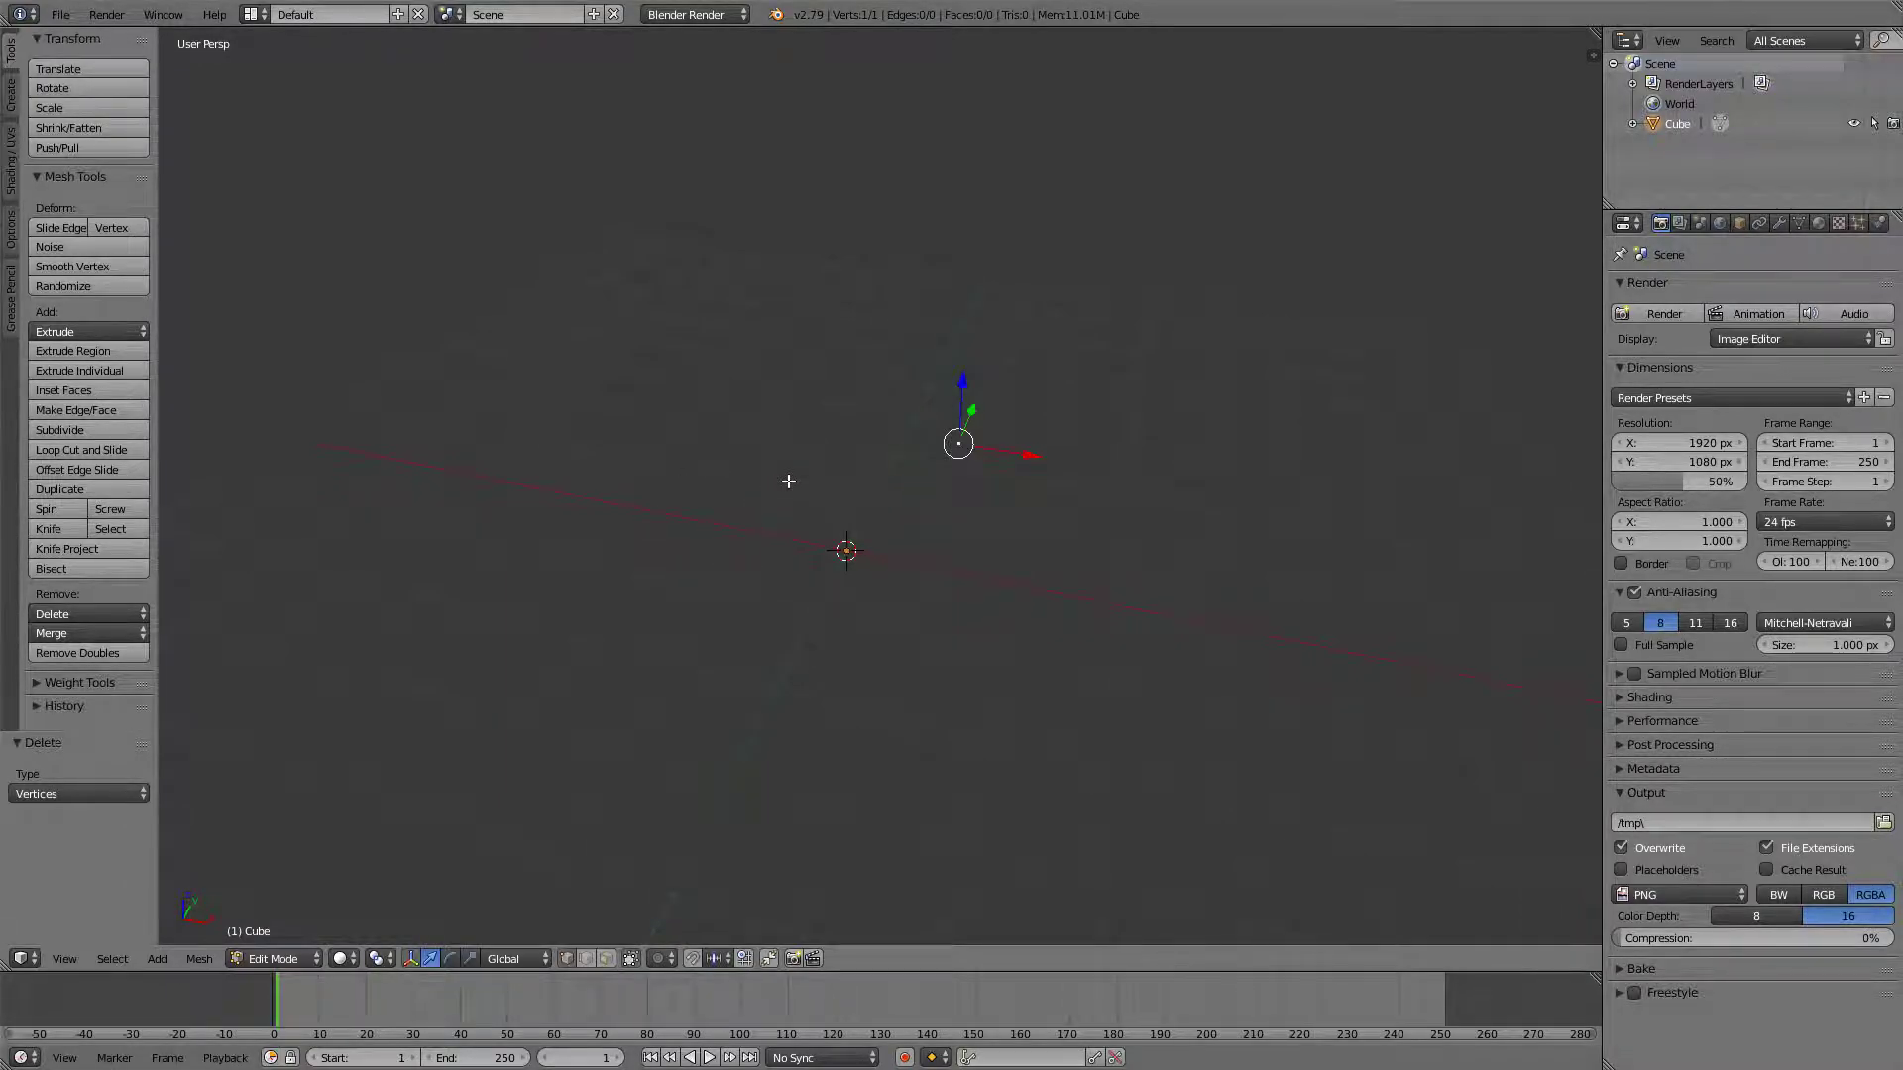
key(ctrl+shift+alt+c)
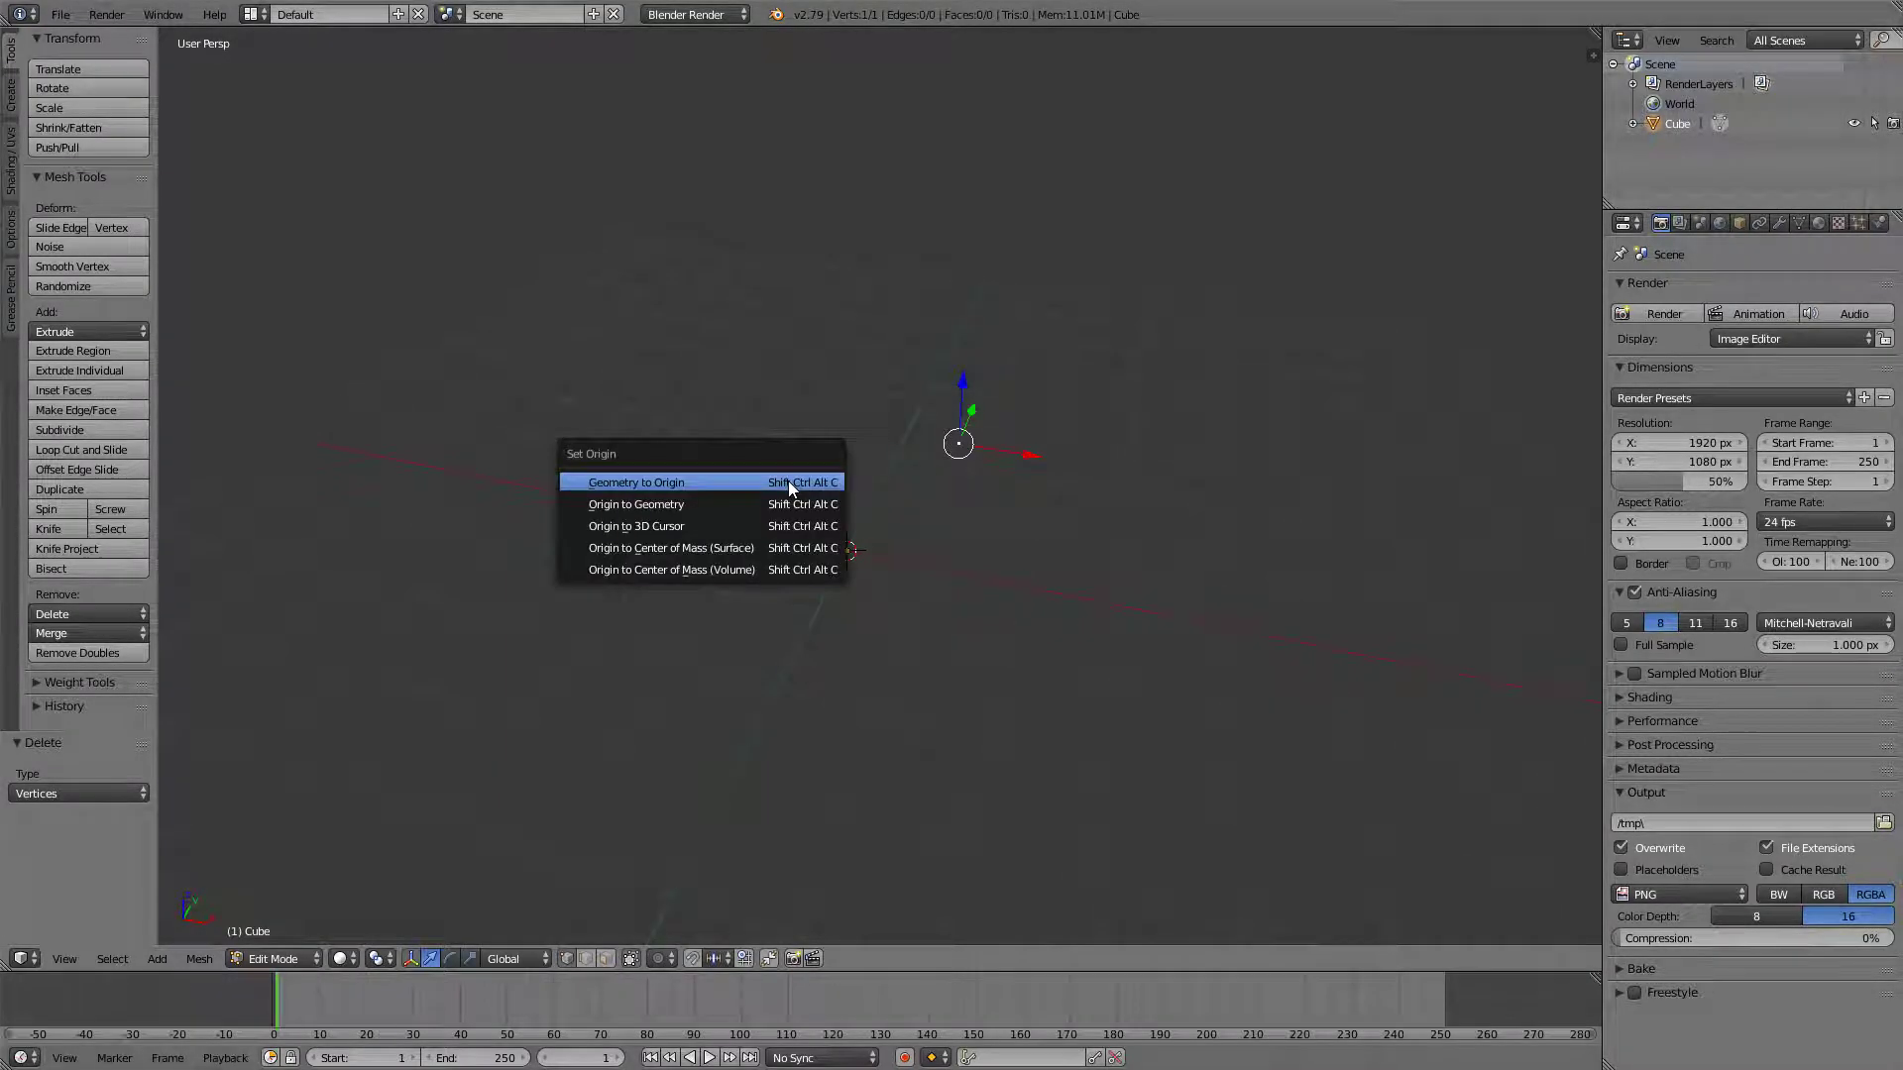
click(649, 487)
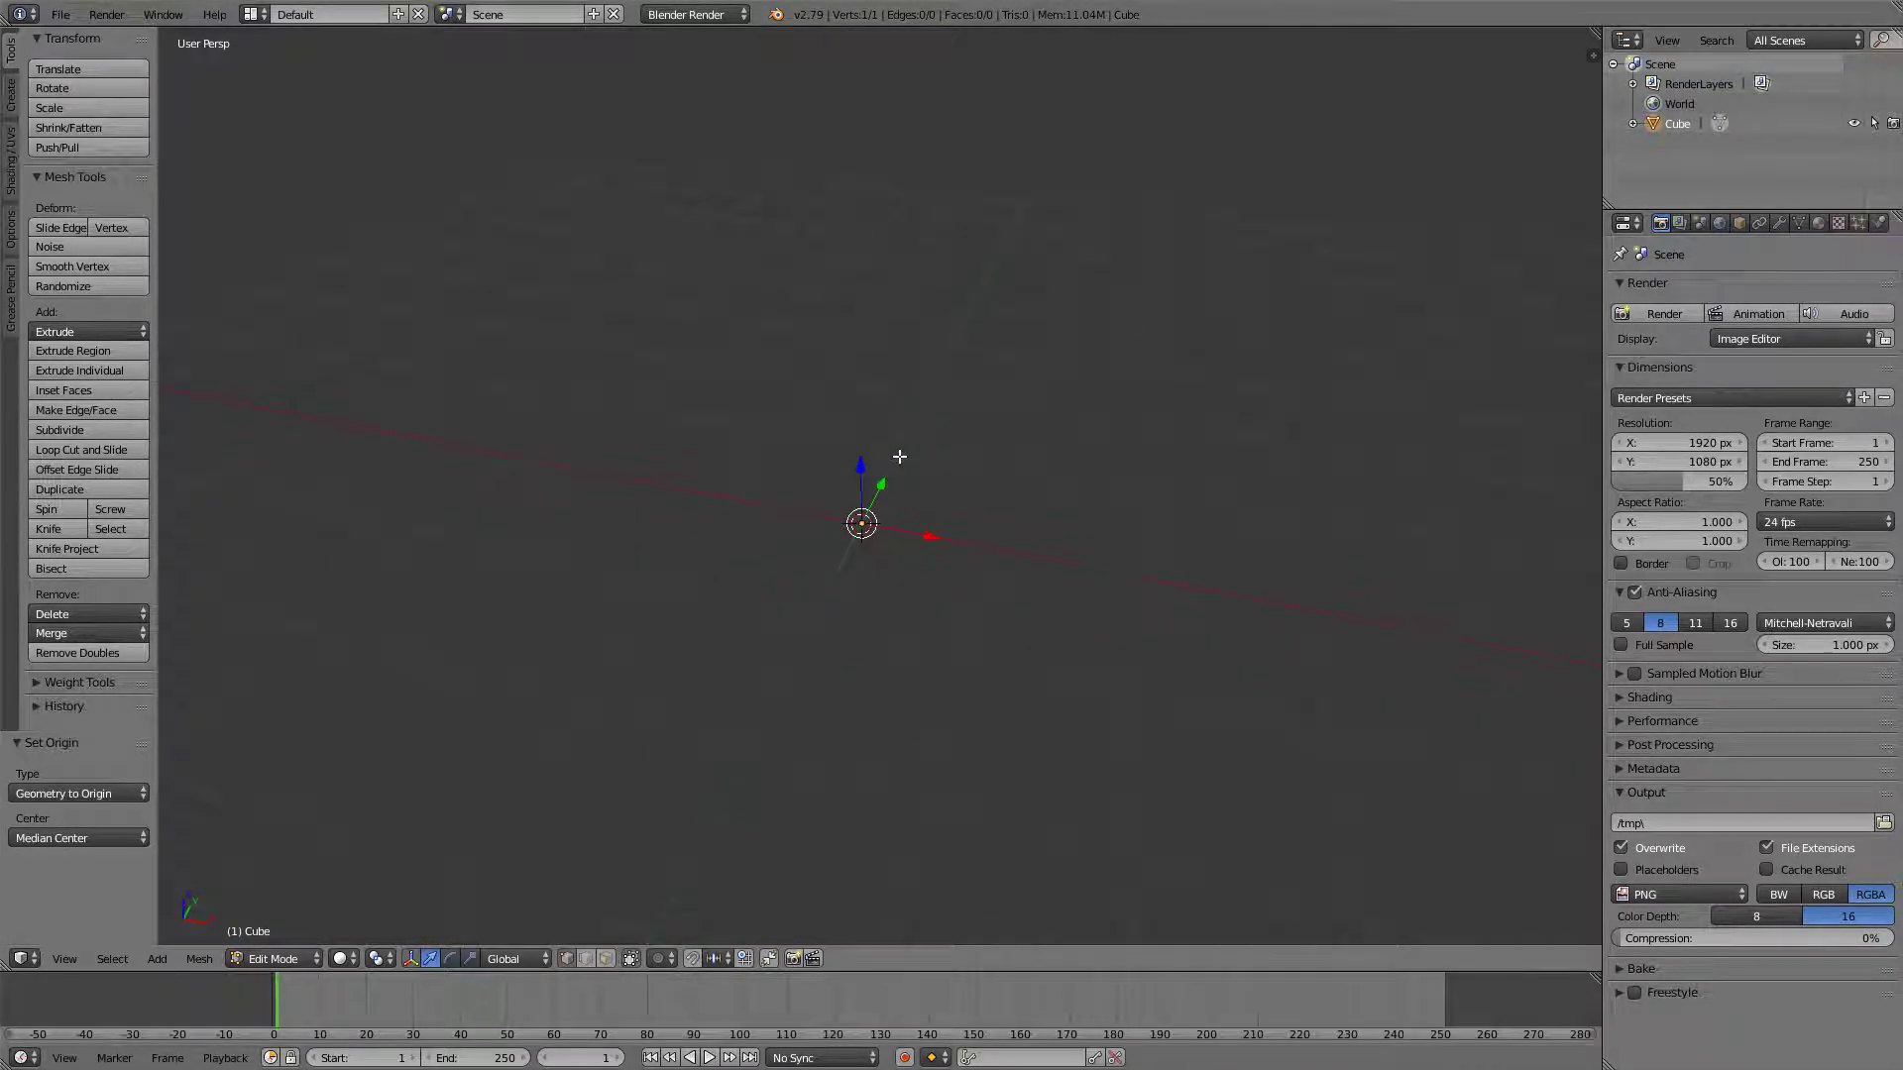
Add a Skin modifier to the single-vertex object.
key(KP_1)
click(1780, 220)
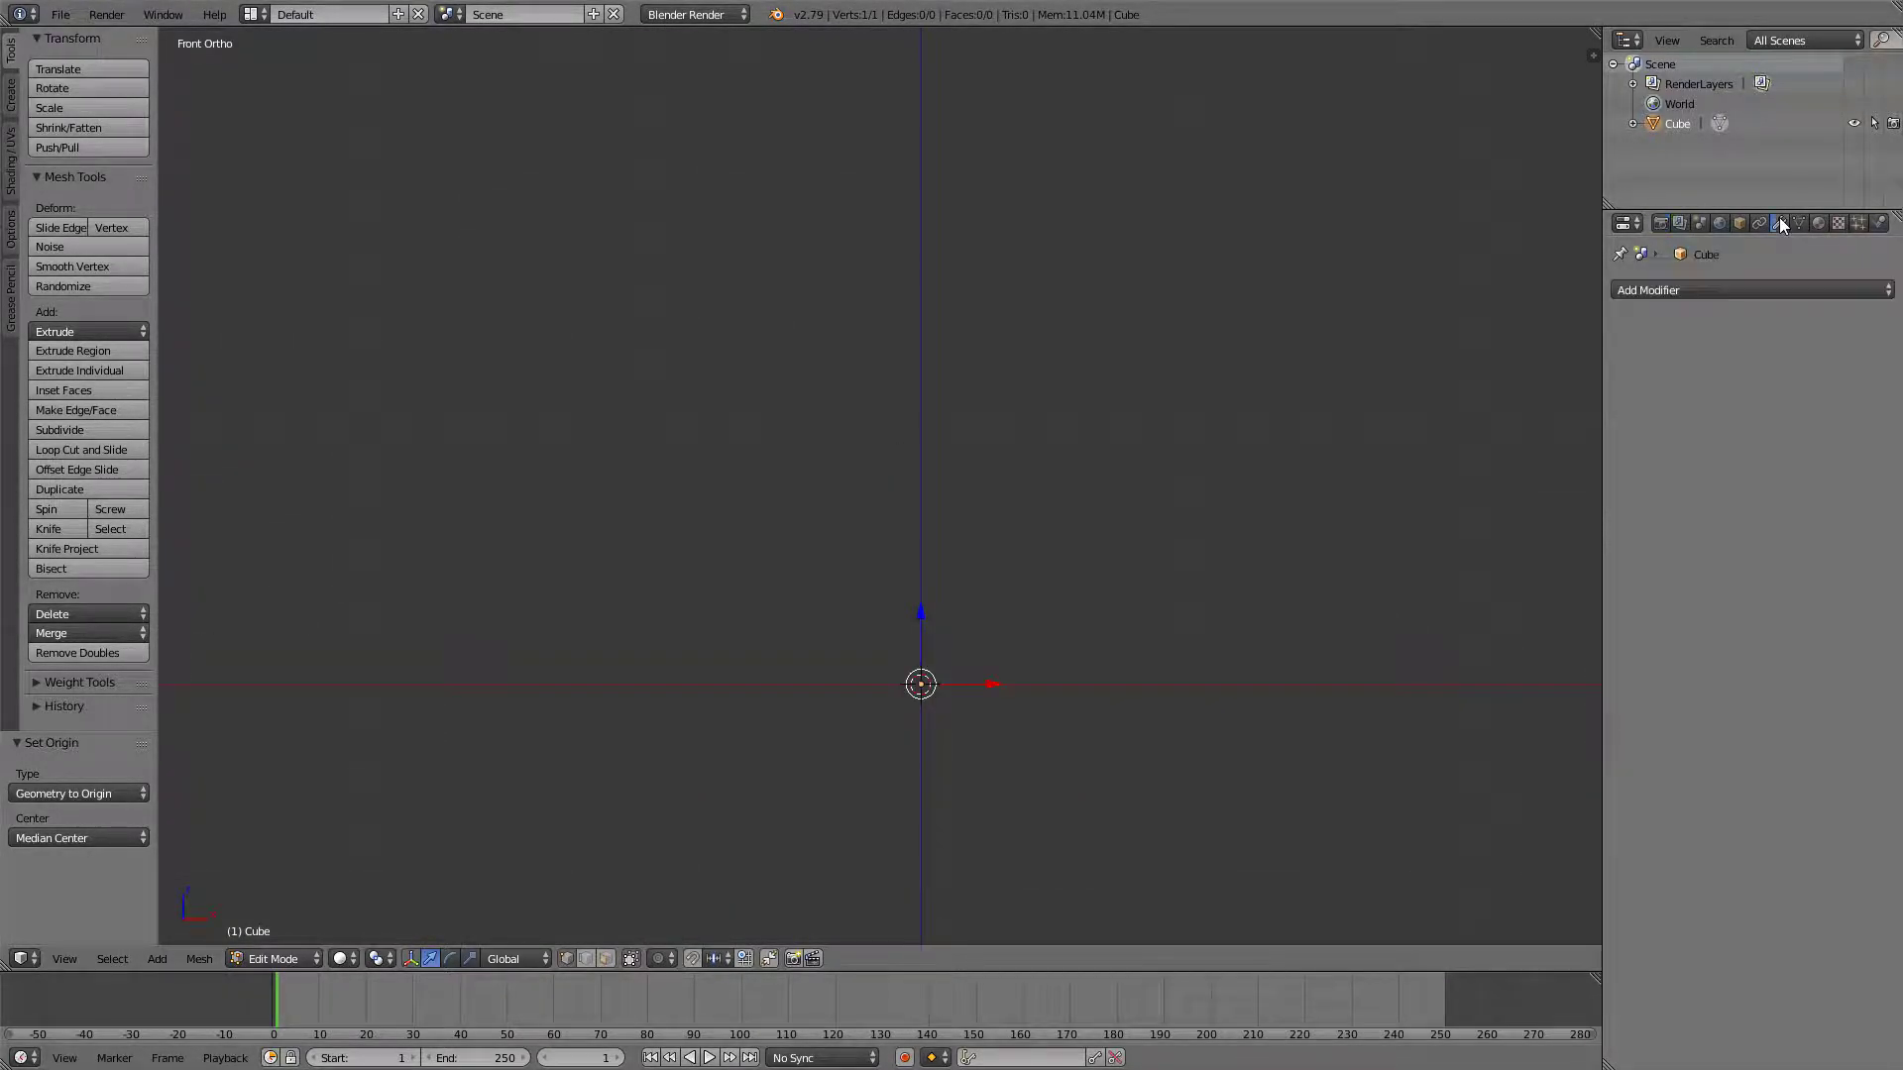
click(1710, 285)
click(1498, 575)
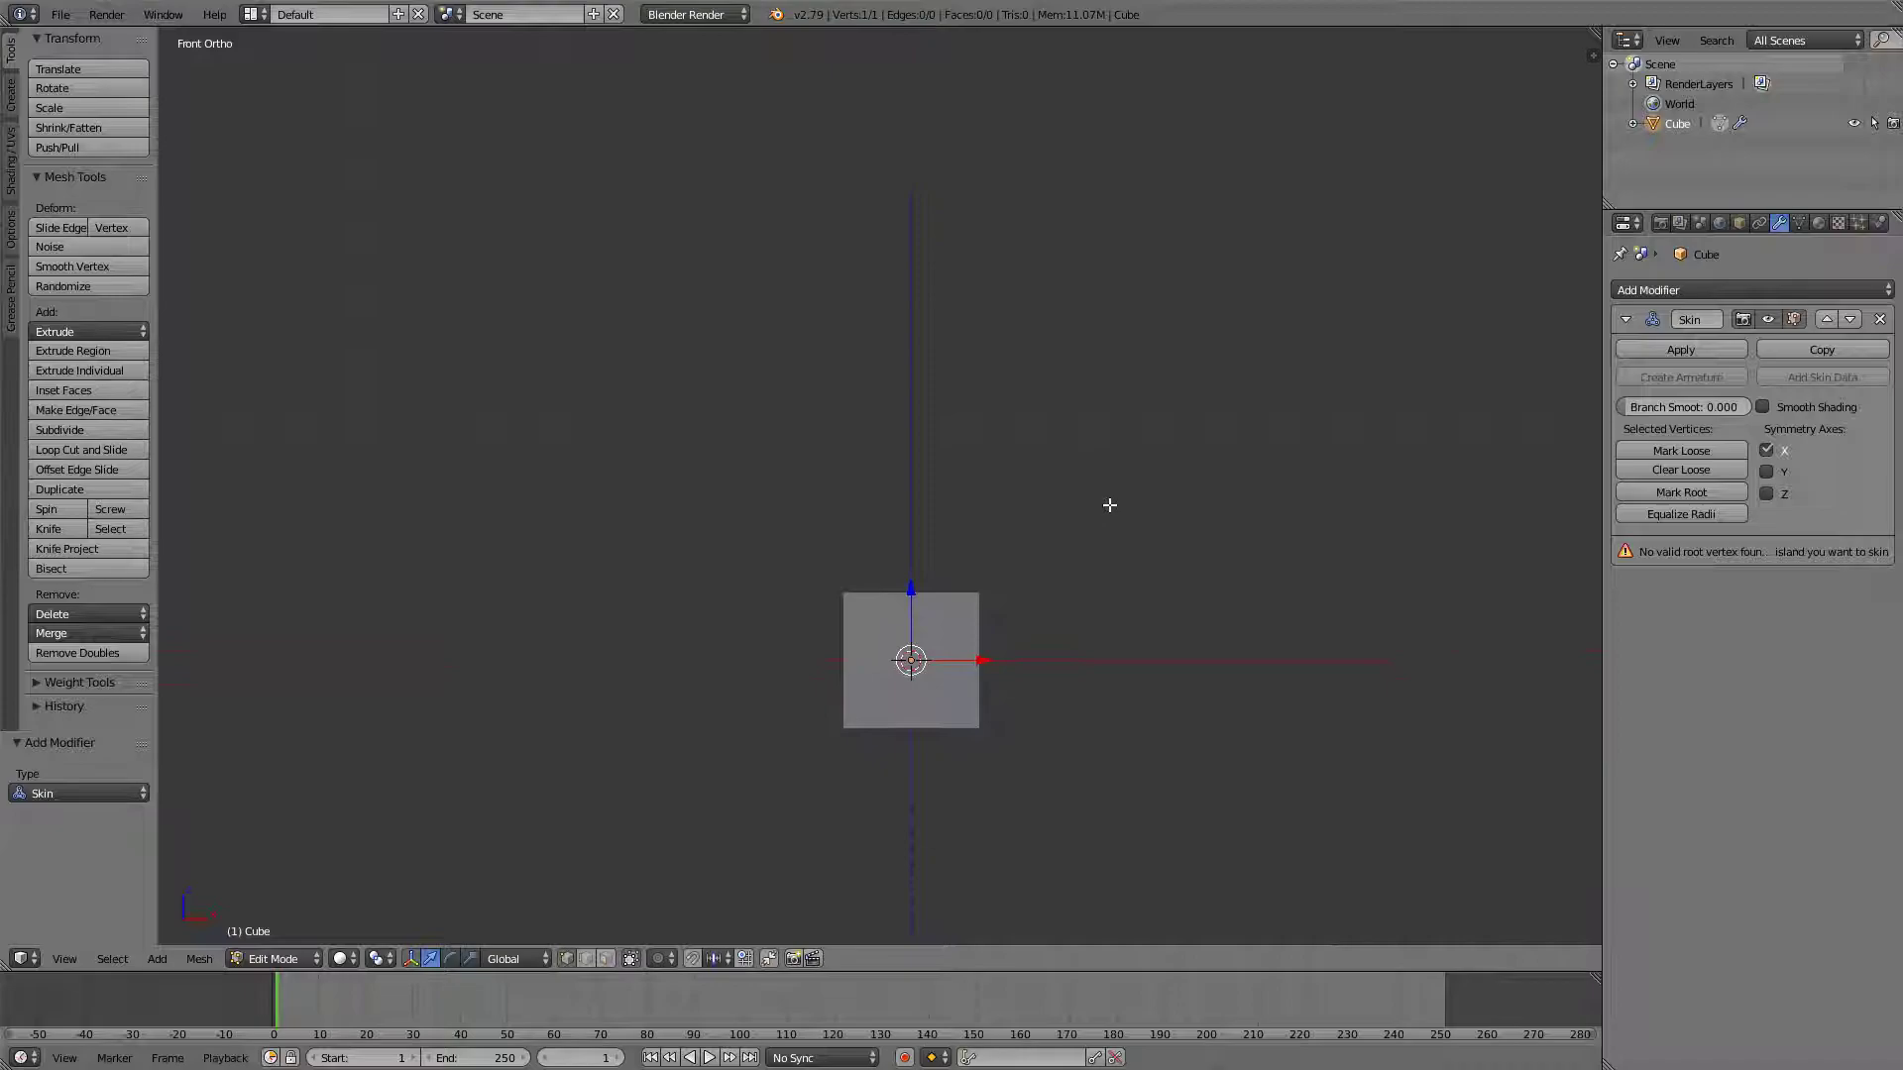
Extrude the vertex upward about 3.38 units and extend it with two more angled segments to form a zigzag trunk.
scroll(1080, 510, down, 5)
shift+middle_drag(1020, 582, 1024, 644)
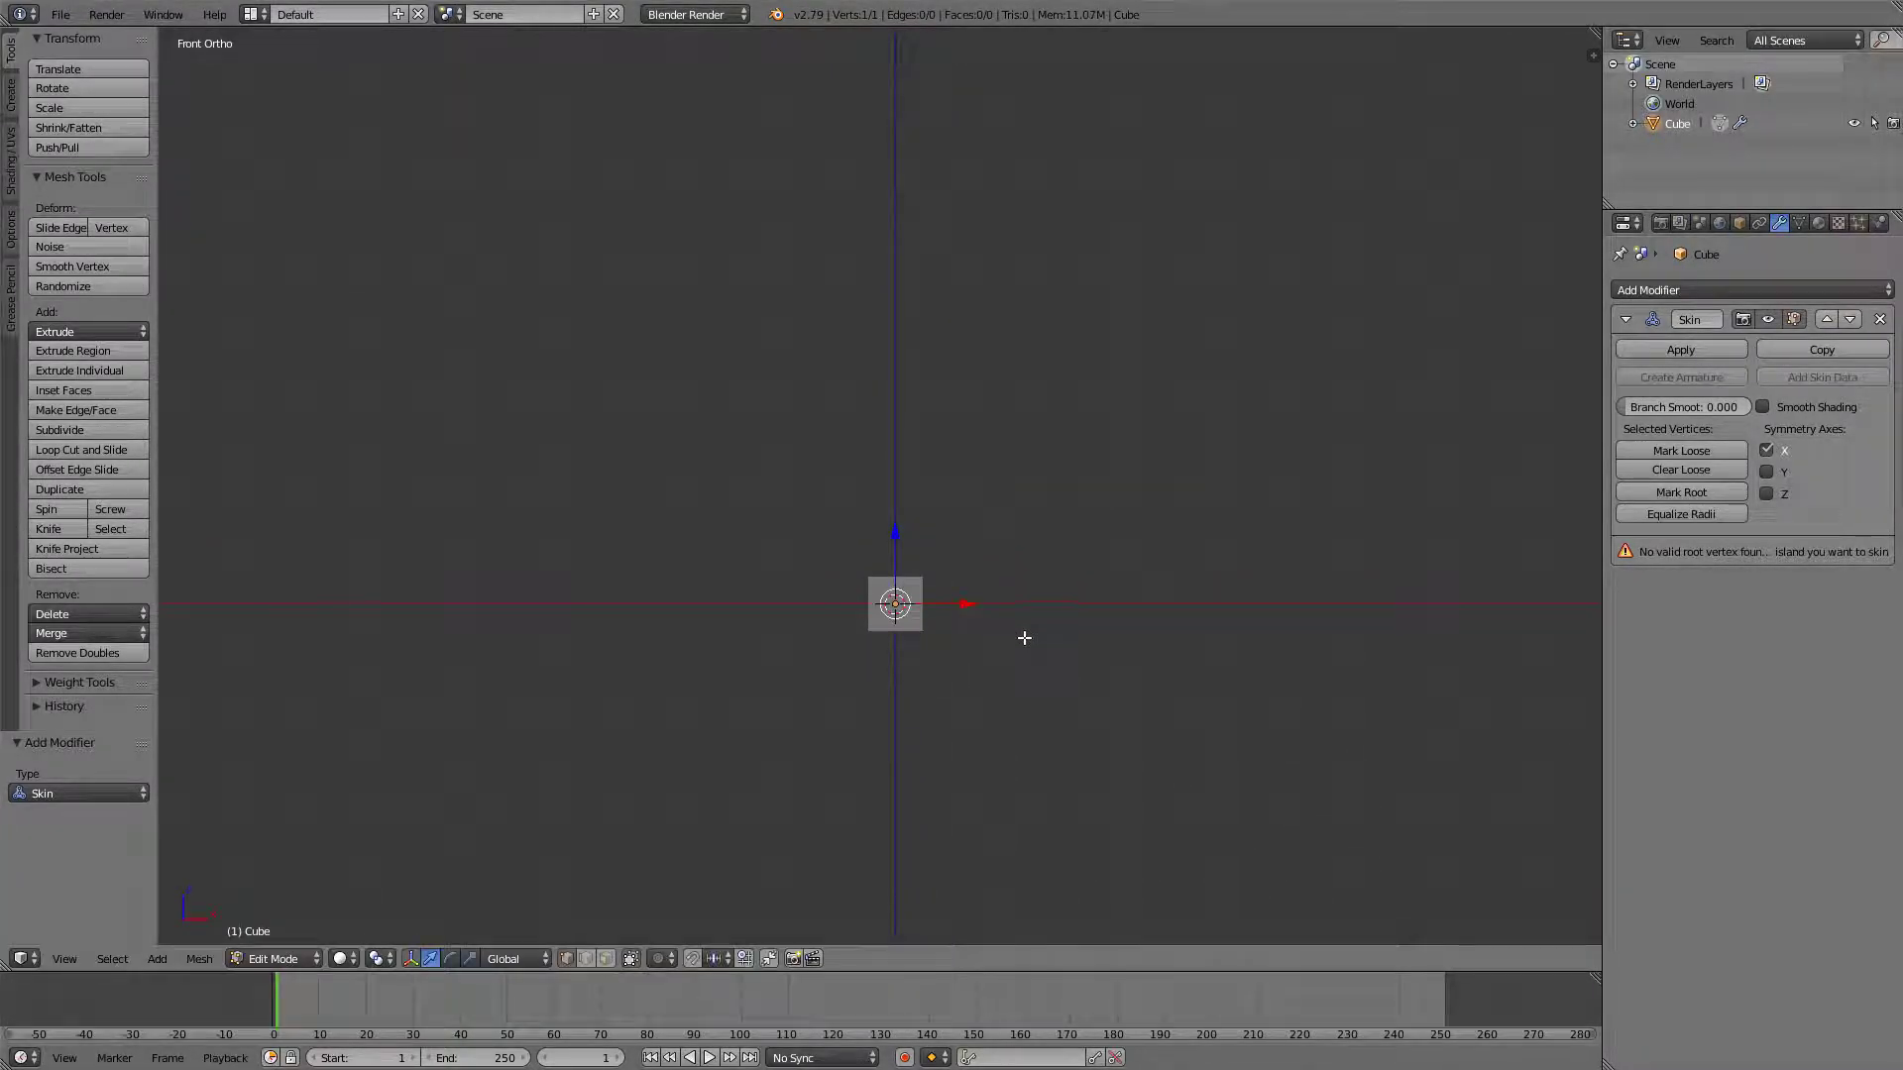
key(e)
click(1014, 268)
middle_drag(1015, 268, 979, 551)
key(KP_5)
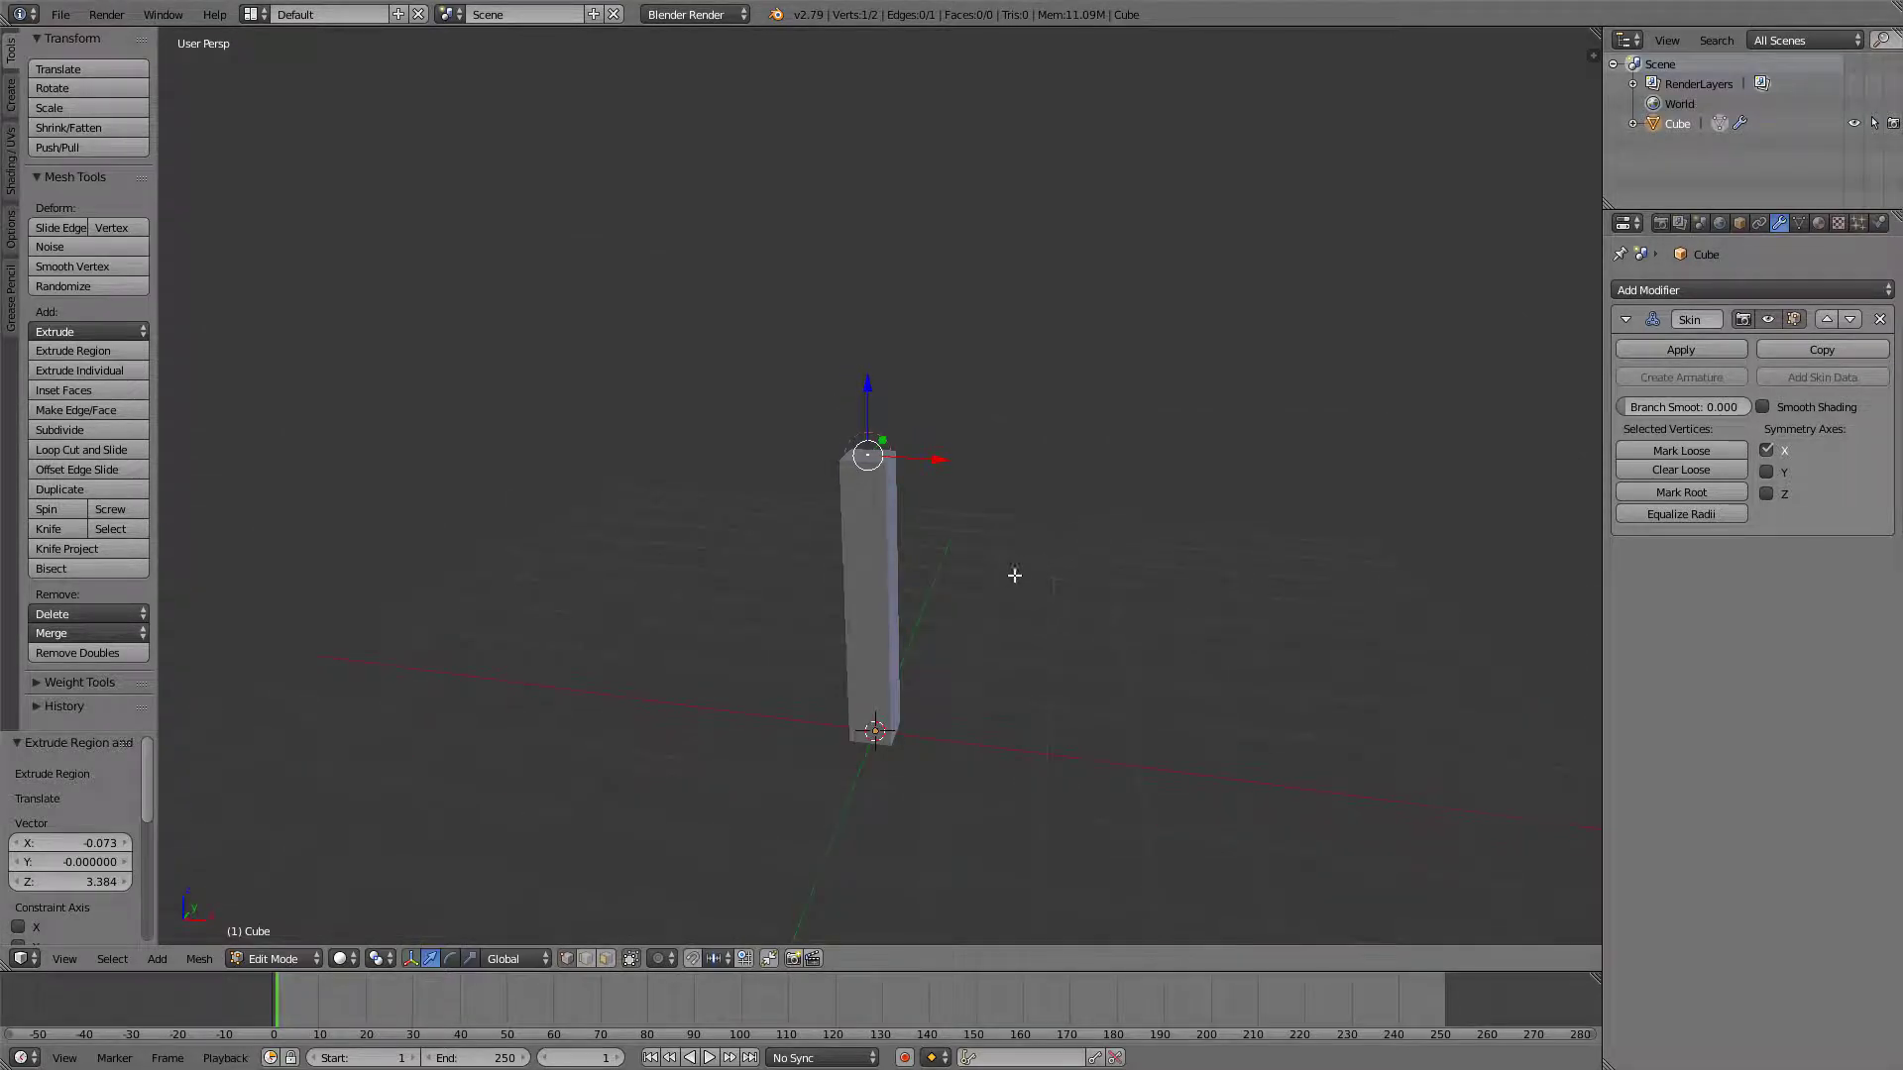
key(e)
click(960, 361)
middle_drag(960, 360, 1007, 540)
key(e)
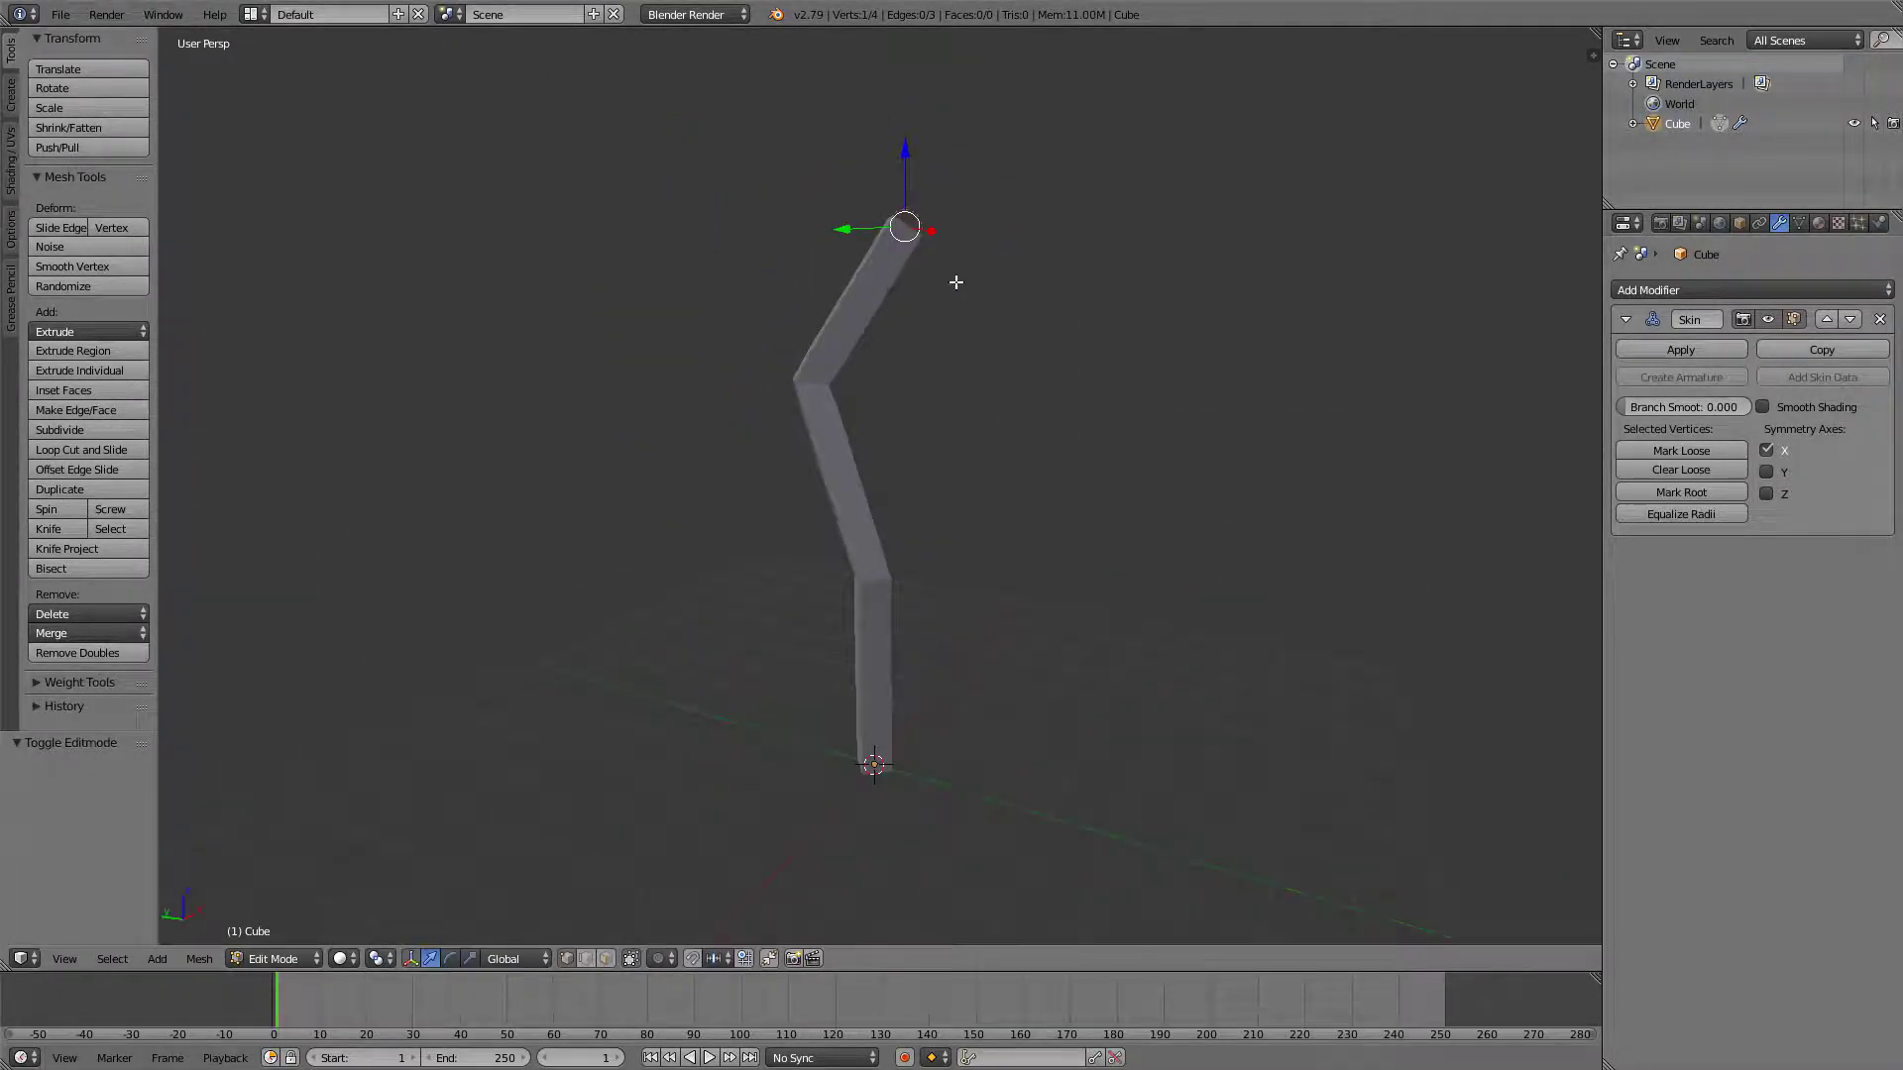
Add a Subdivision Surface modifier to the skinned trunk and try to apply it.
click(1829, 290)
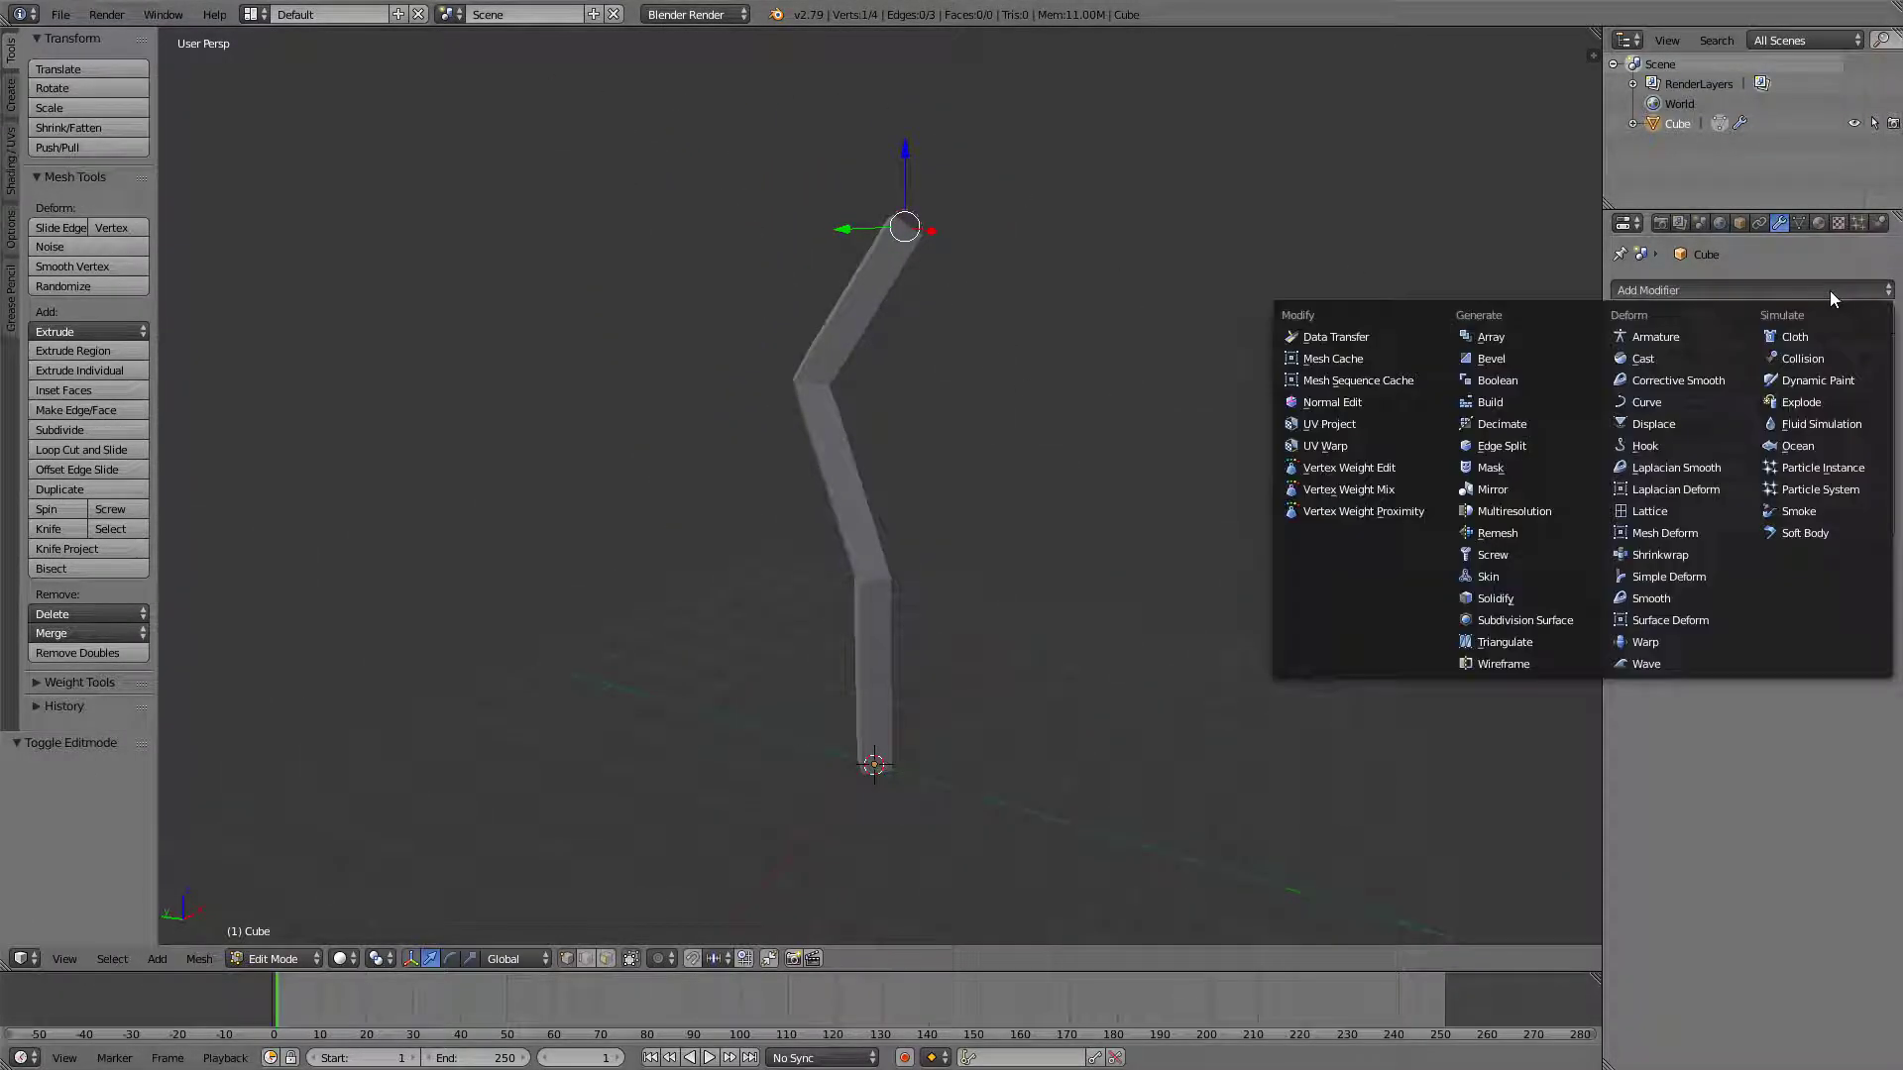
click(1531, 621)
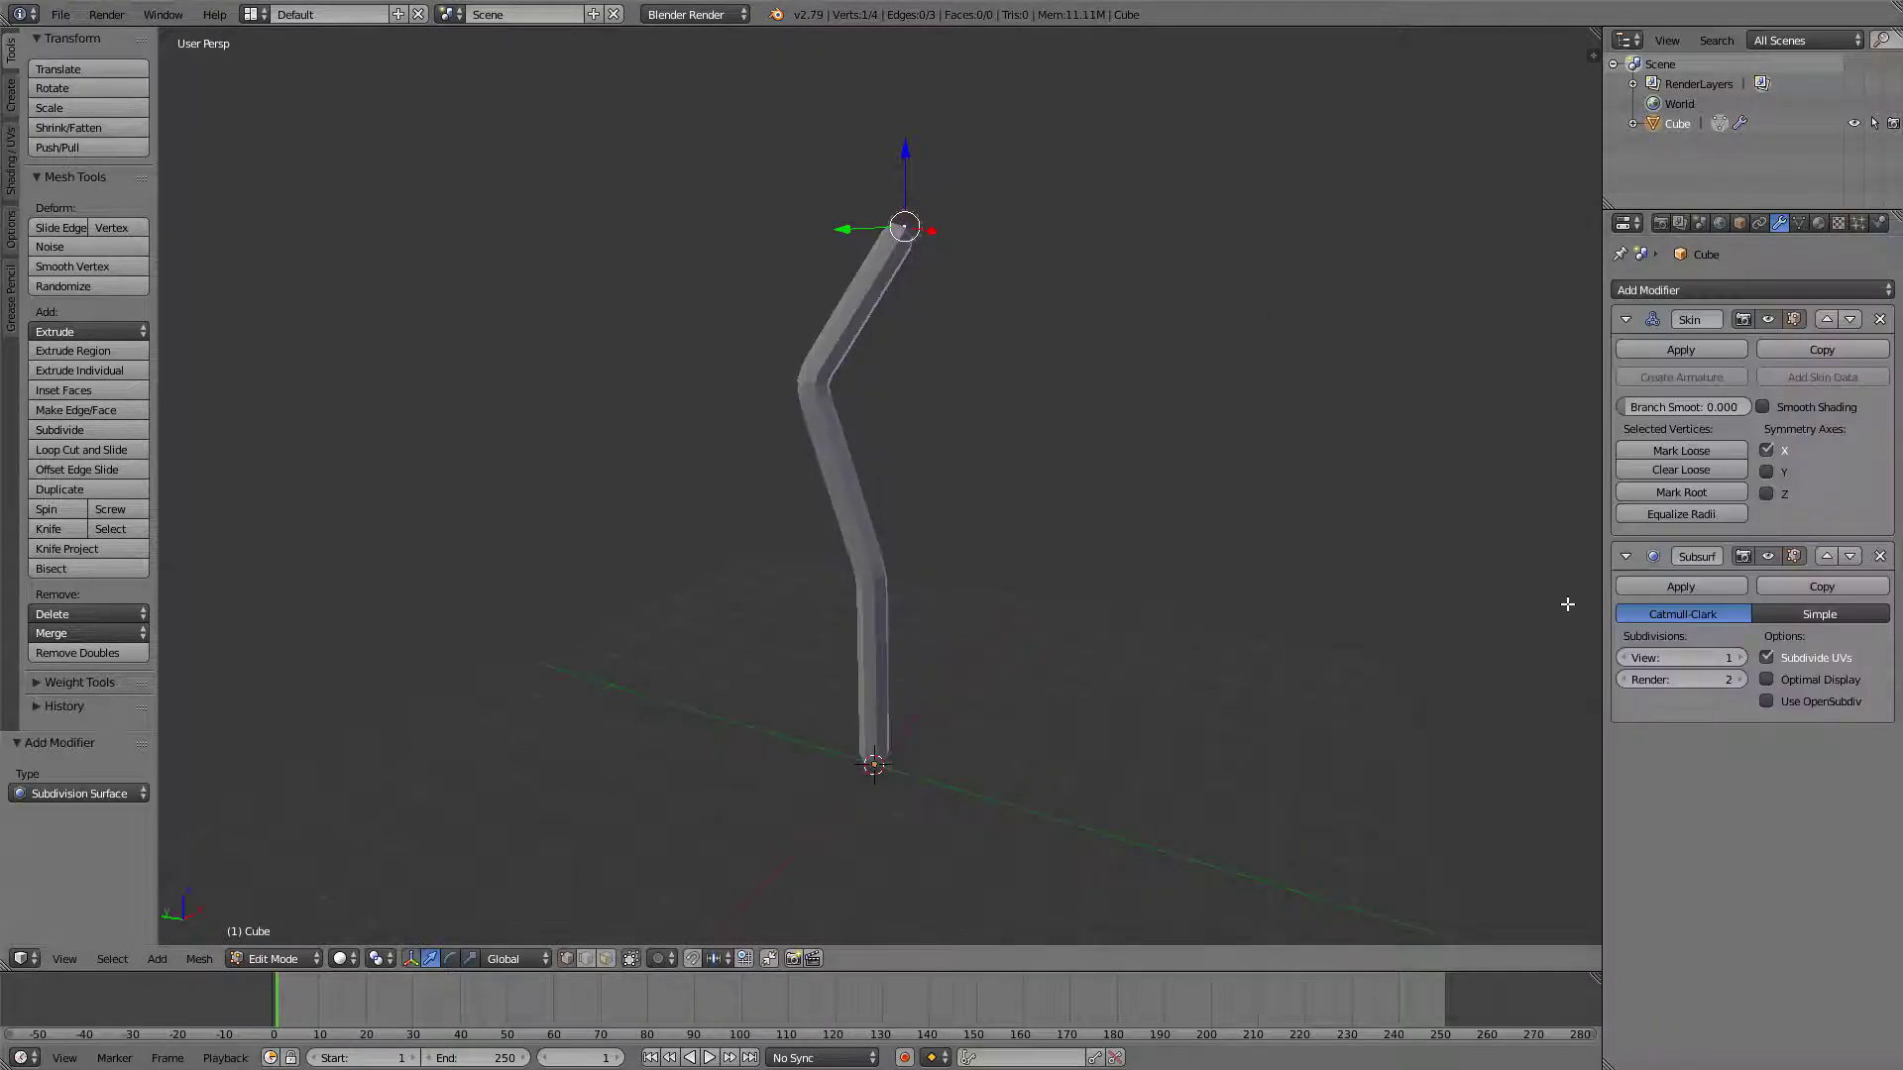
click(1705, 591)
key(Tab)
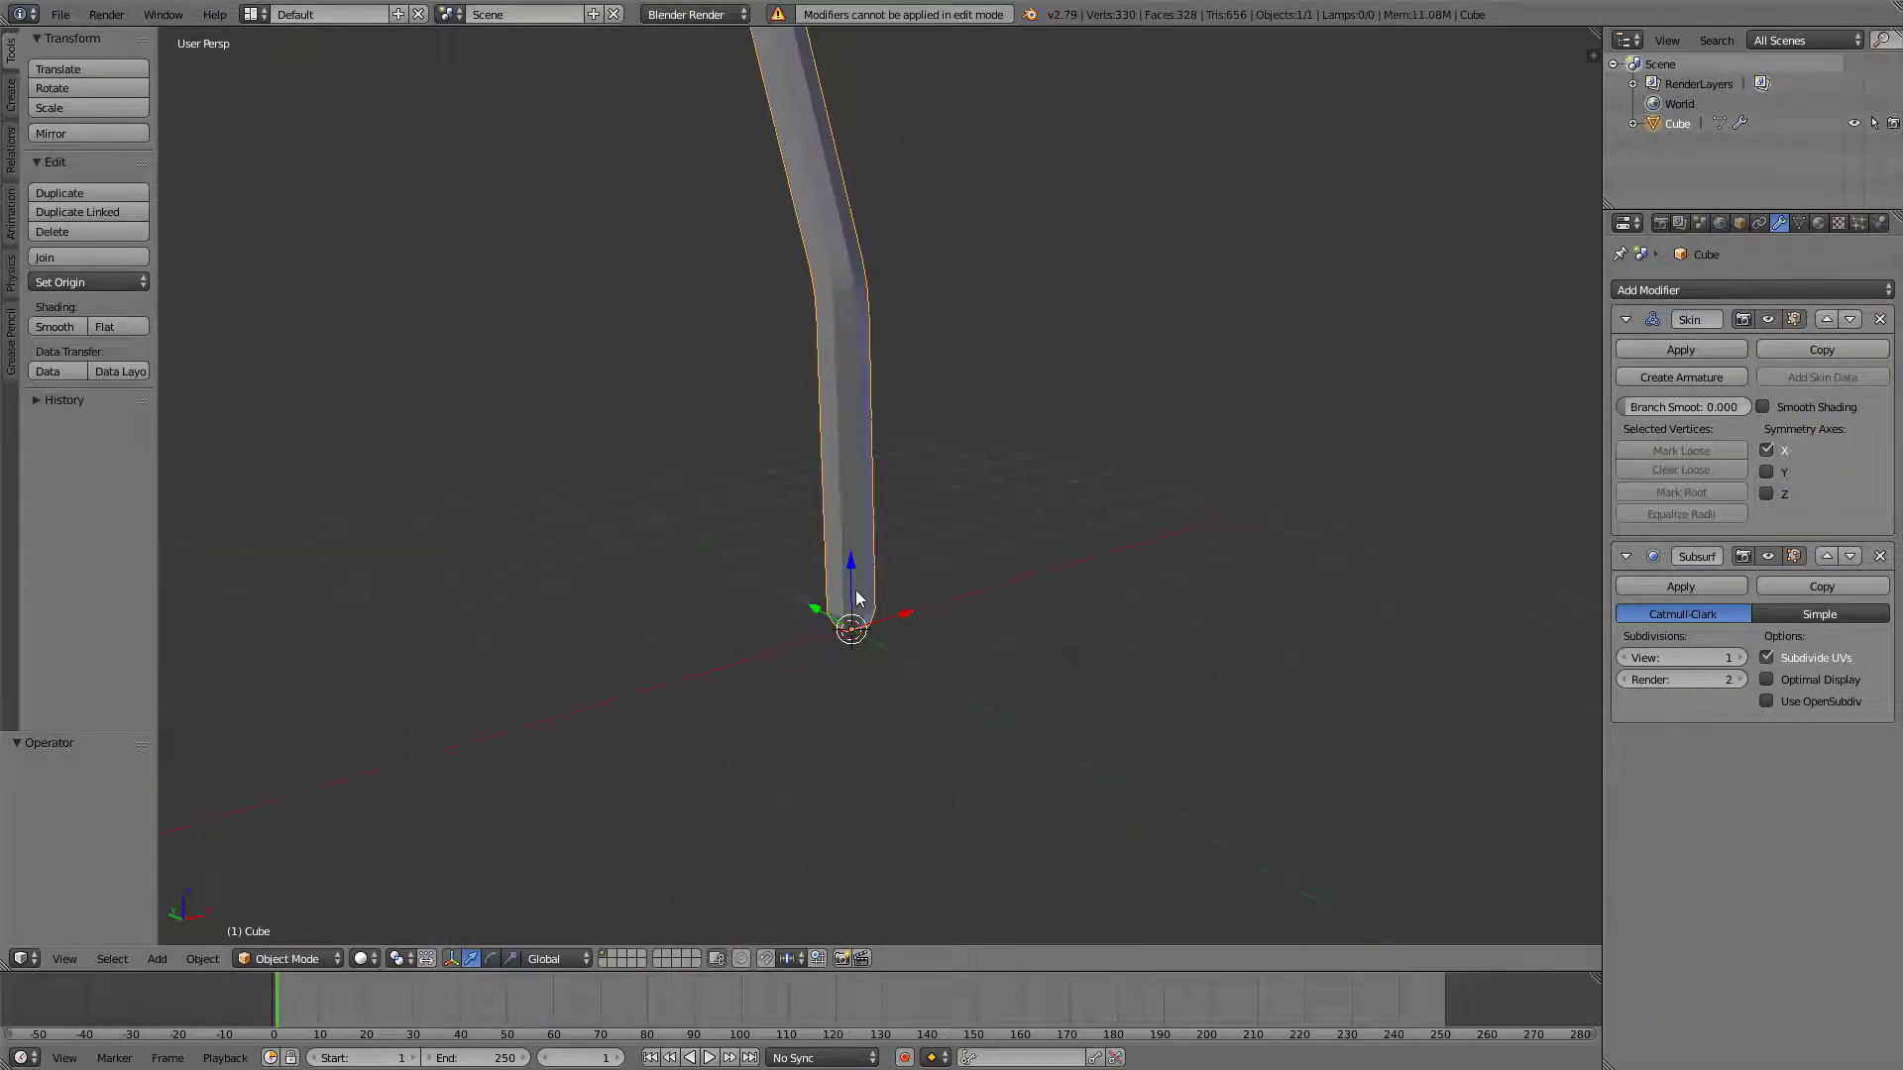
Extrude several root branches outward and downward from the vertex at the trunk's base.
key(Tab)
middle_drag(916, 635, 862, 580)
shift+middle_drag(857, 660, 744, 594)
key(e)
click(1052, 611)
right_click(871, 522)
key(e)
click(752, 579)
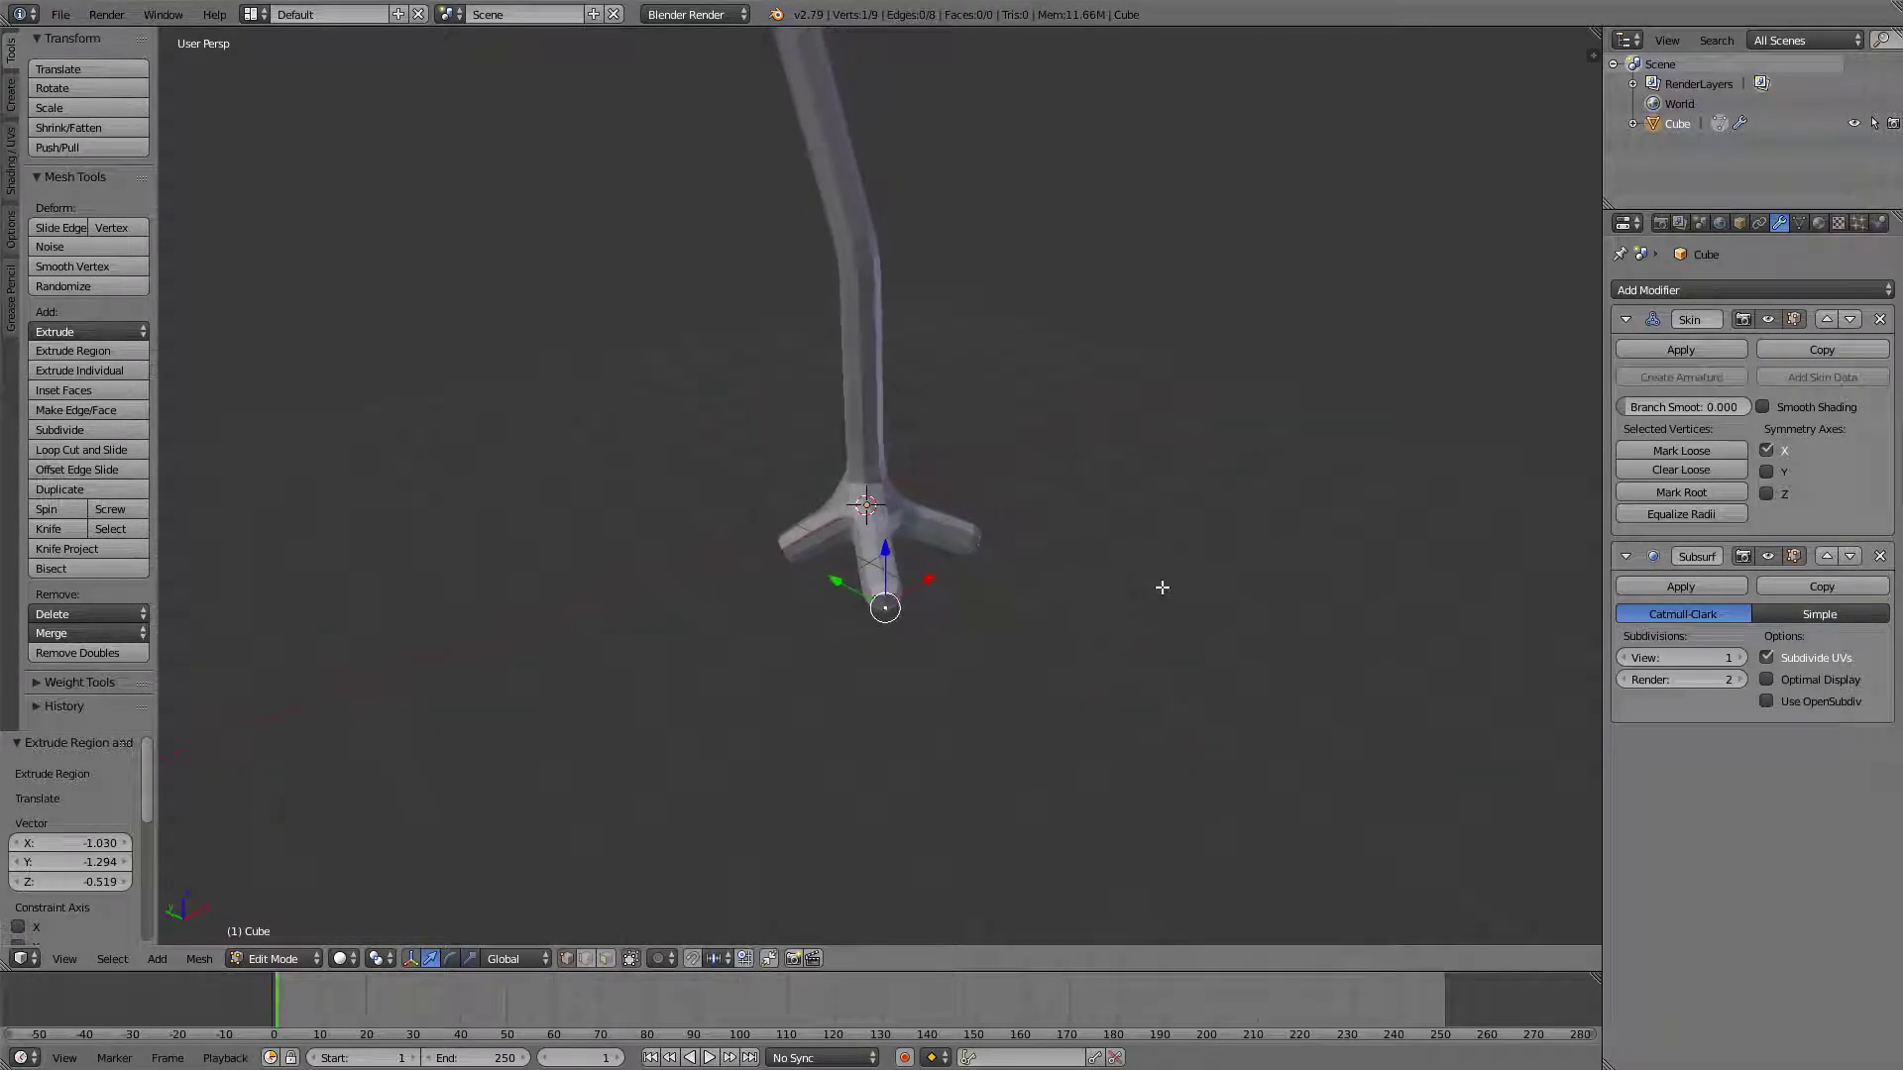
middle_drag(1161, 587, 1245, 590)
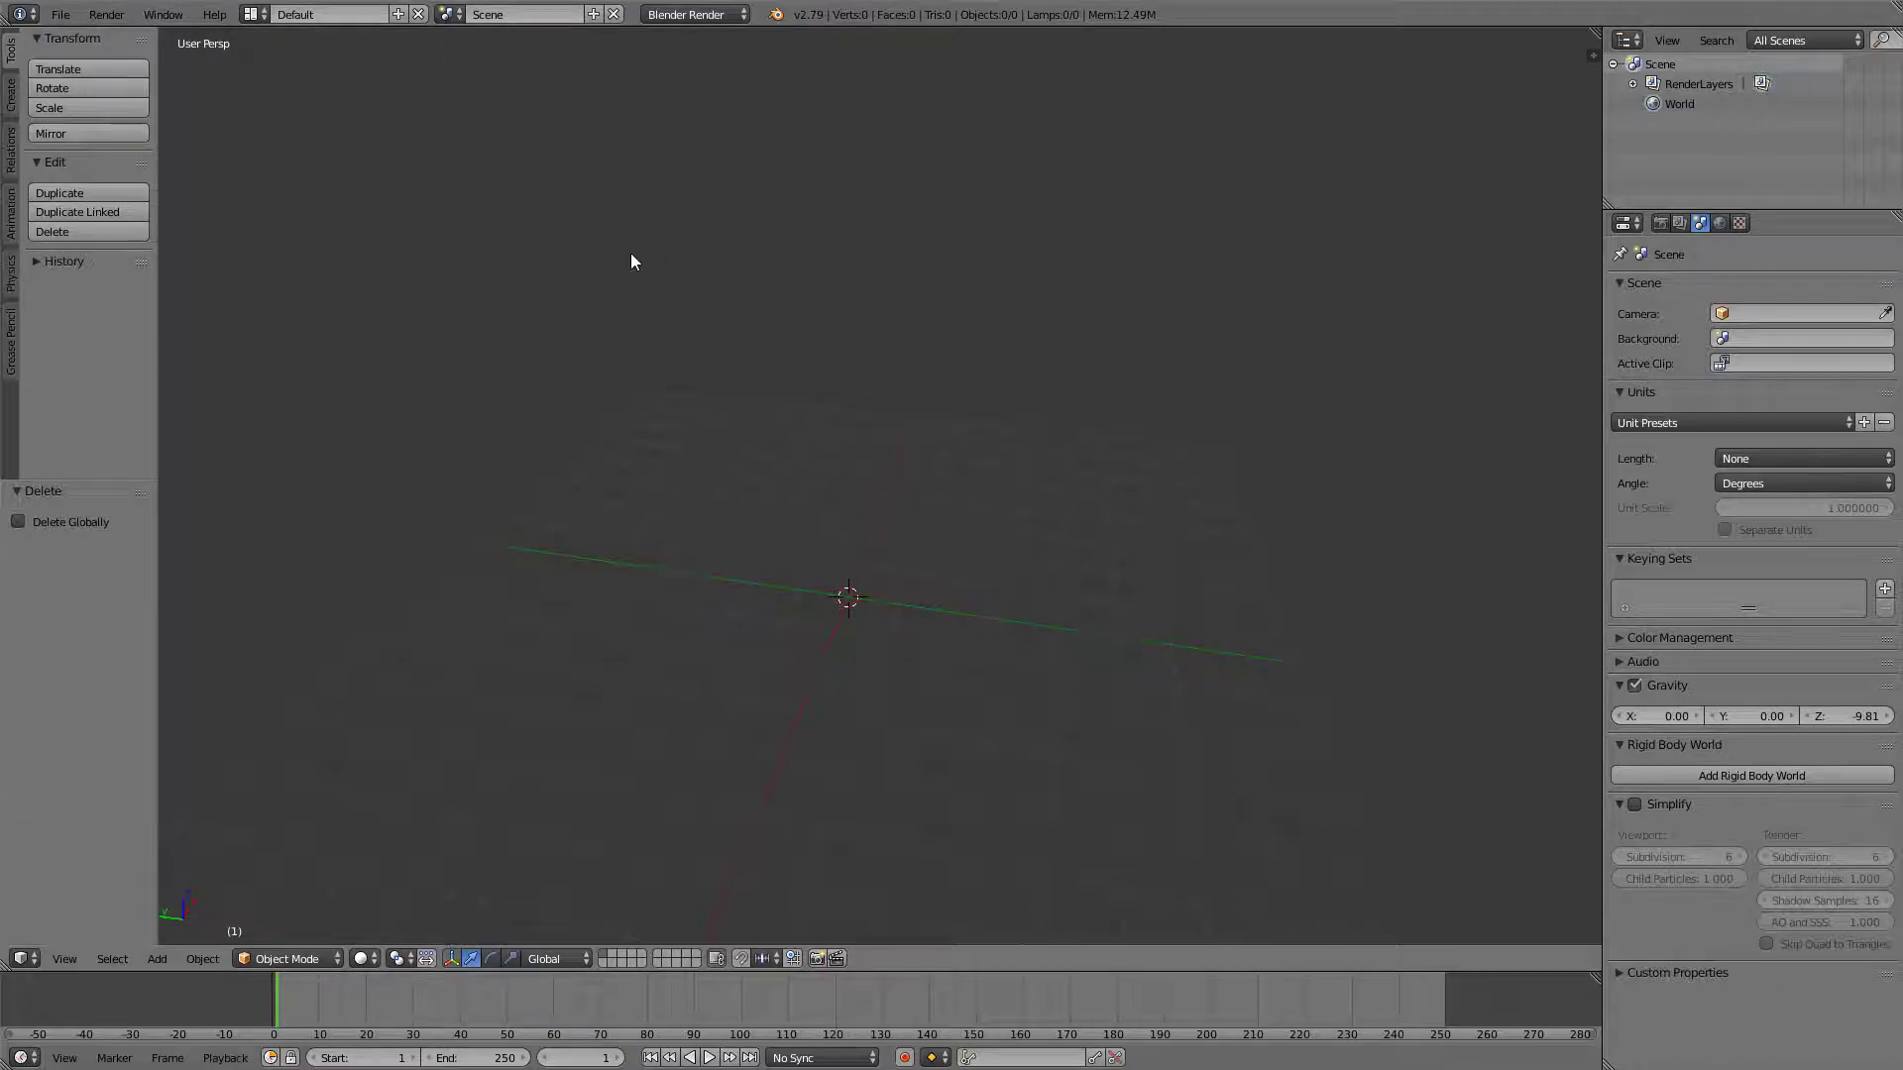
Check in the add-on preferences whether Add Curve: Sapling Tree Gen is enabled, and close the preferences.
click(61, 15)
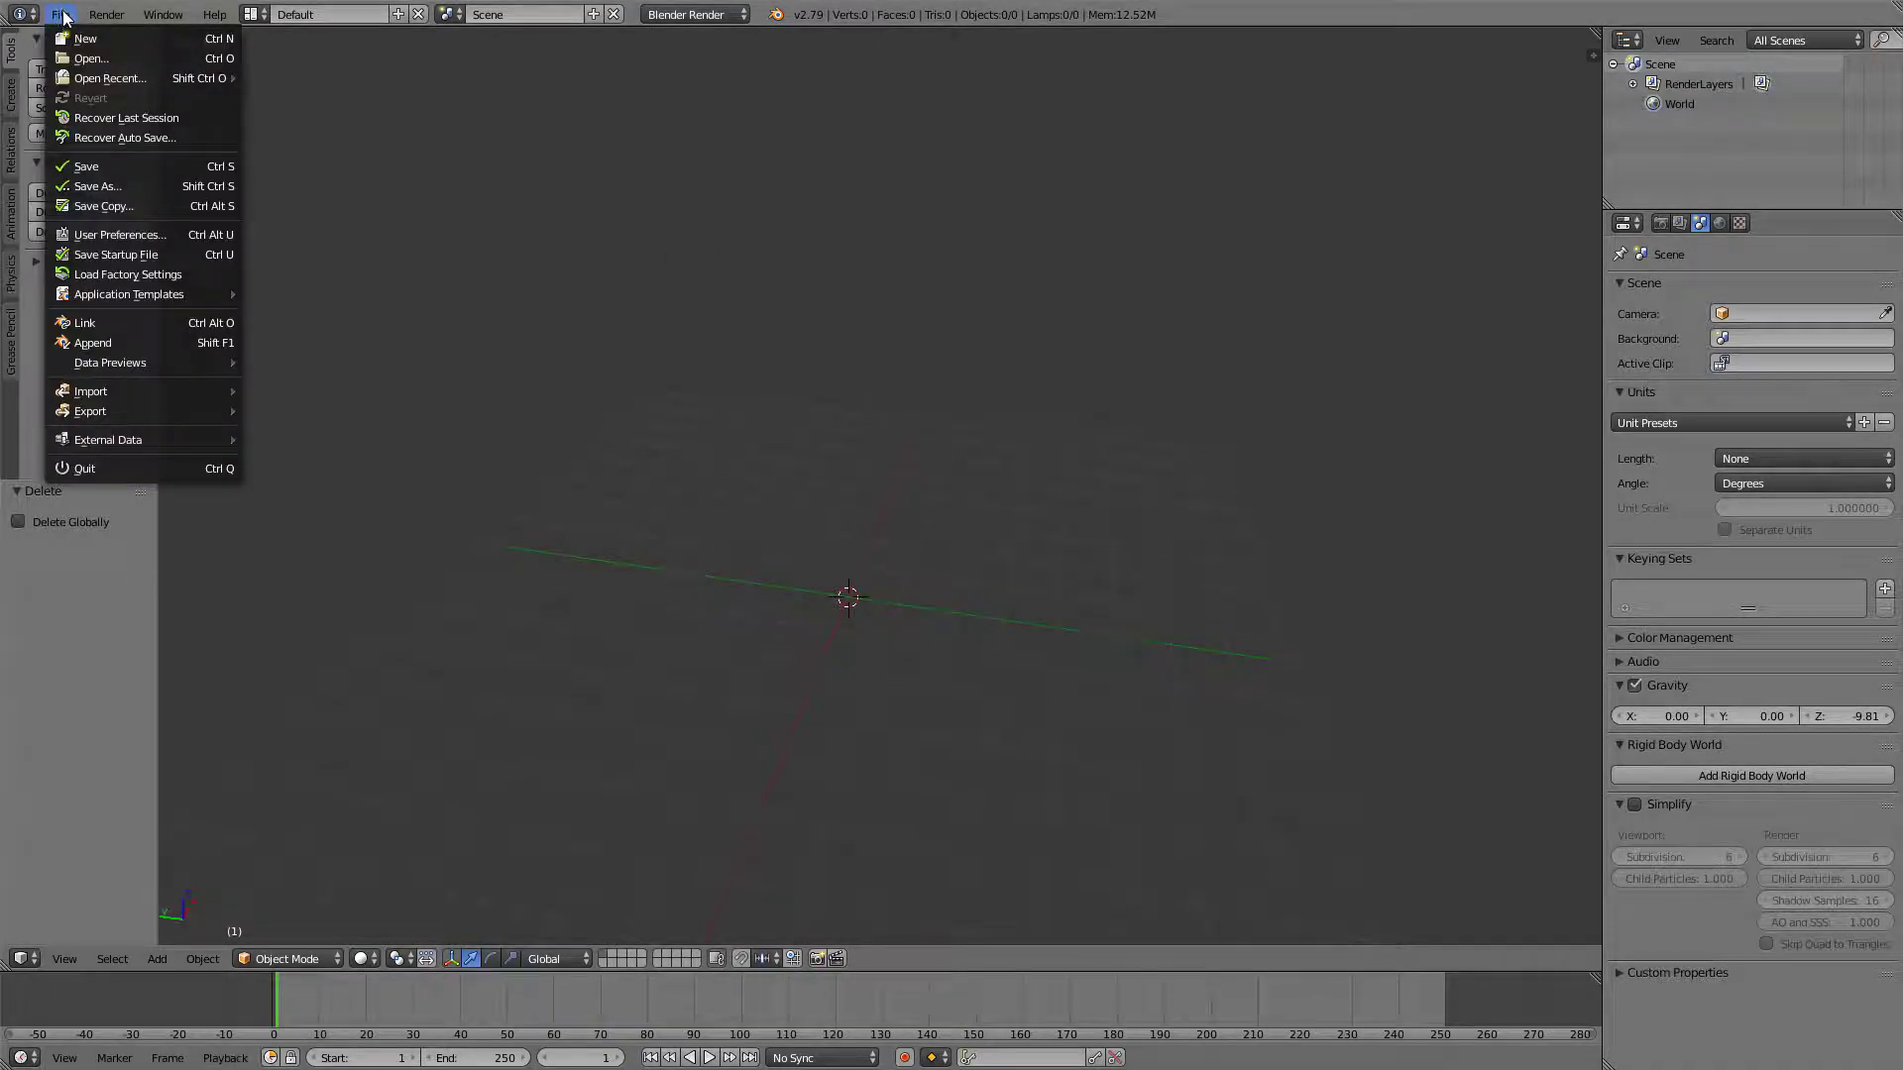
click(90, 244)
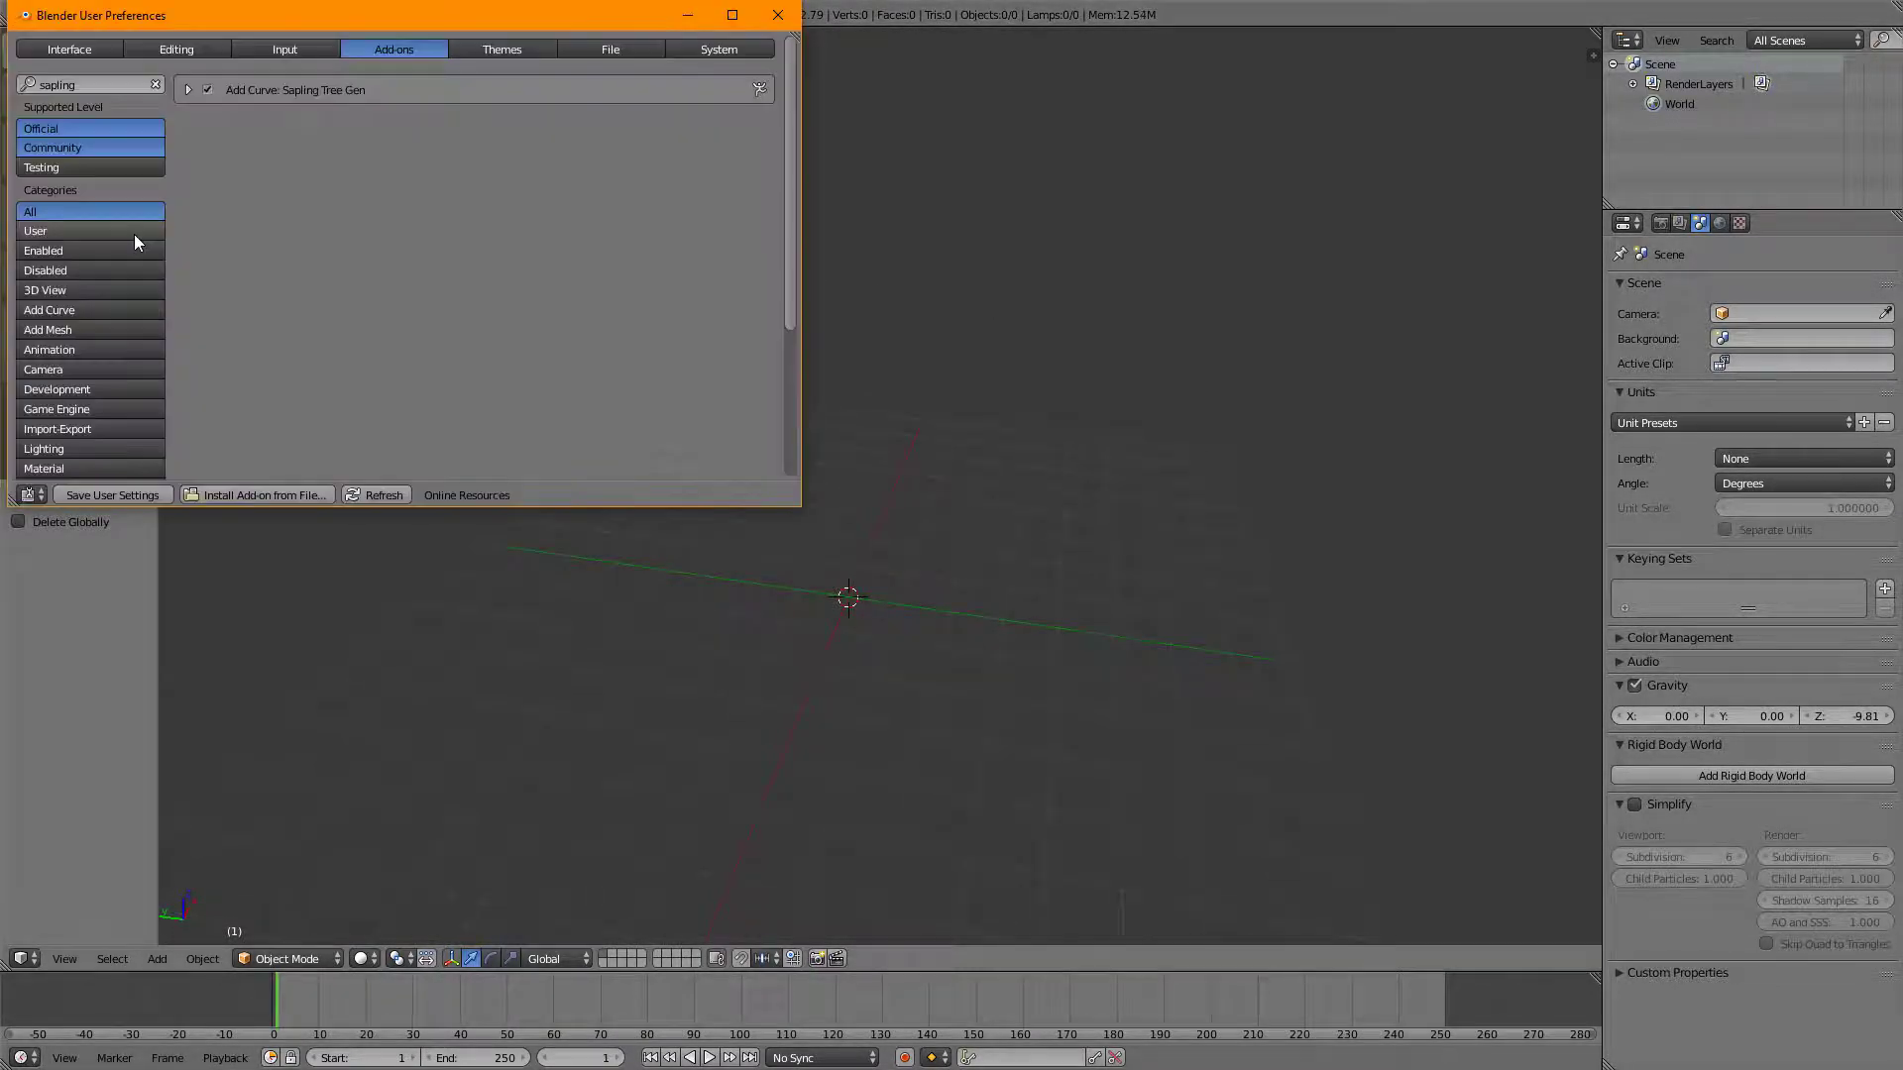
drag(151, 23, 326, 77)
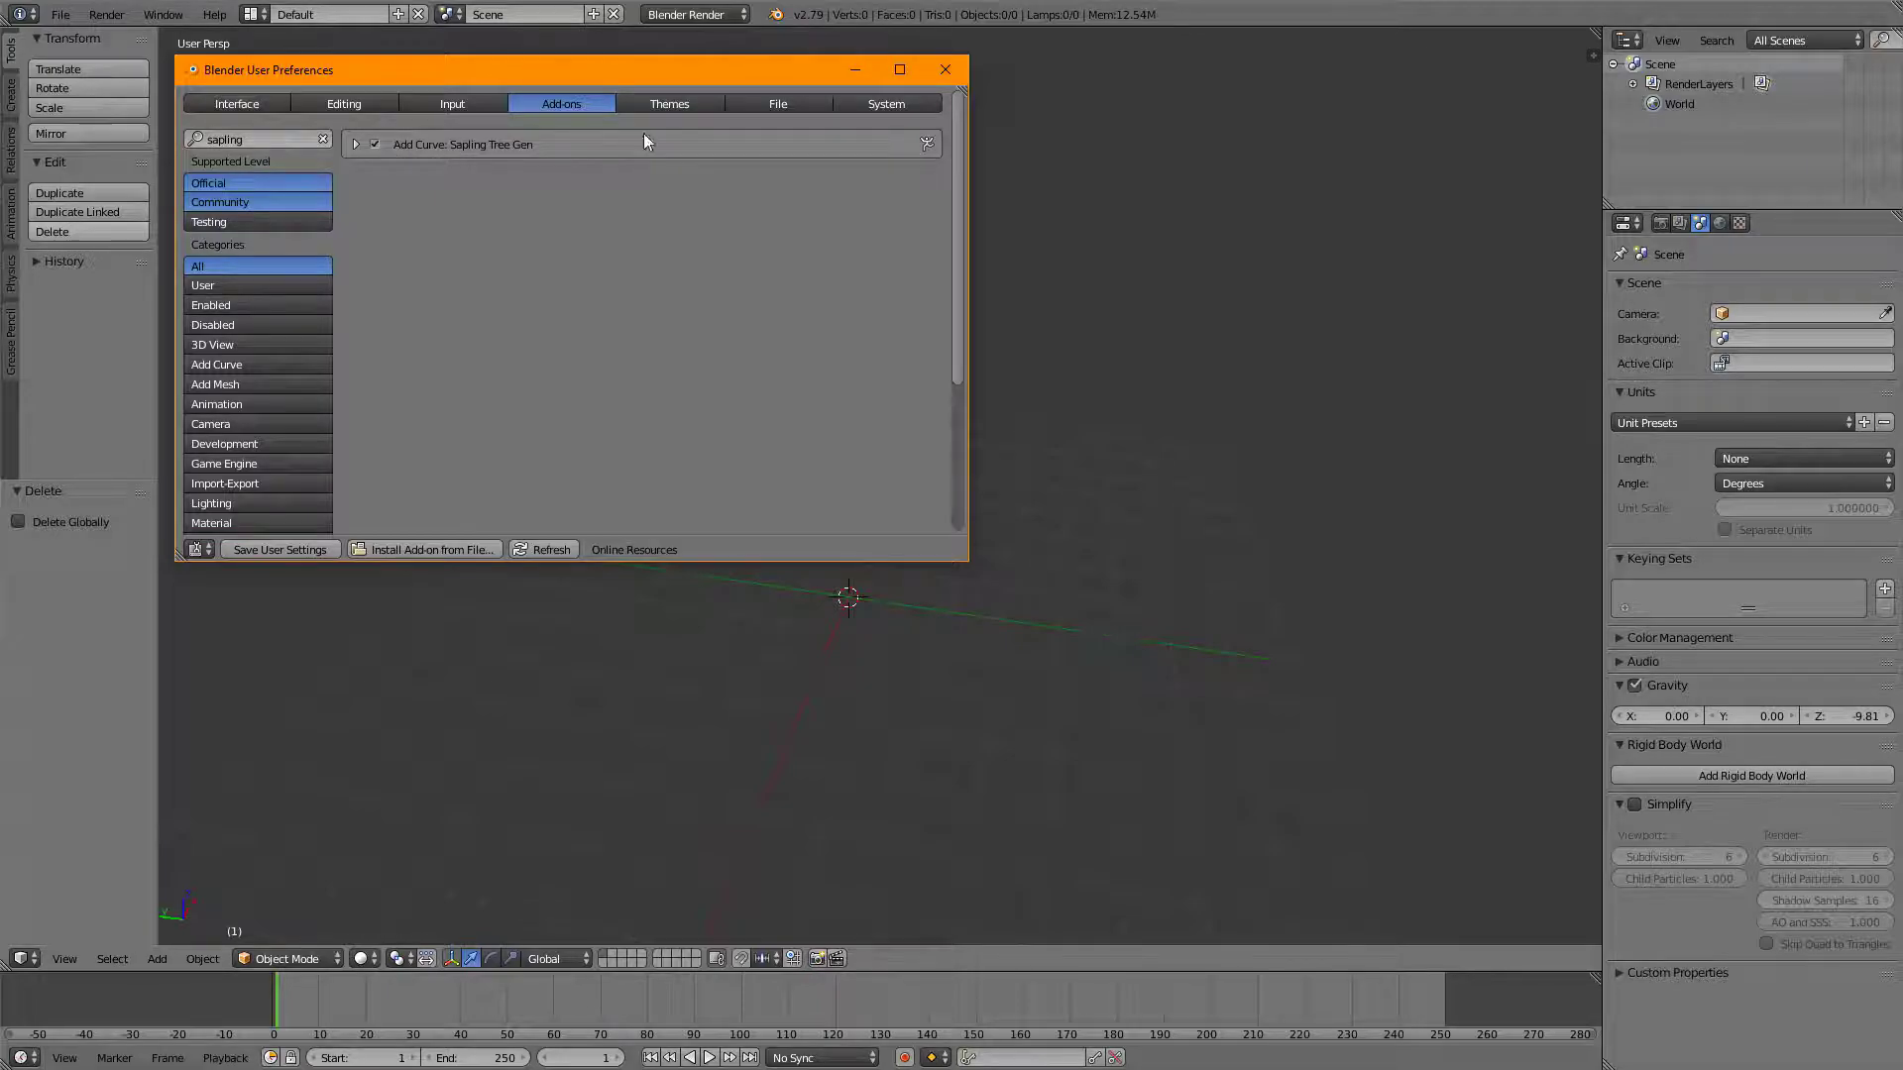
click(945, 68)
Add a Sapling Tree Gen curve and enable Bevel in its geometry settings.
key(shift+a)
mouse_move(818, 464)
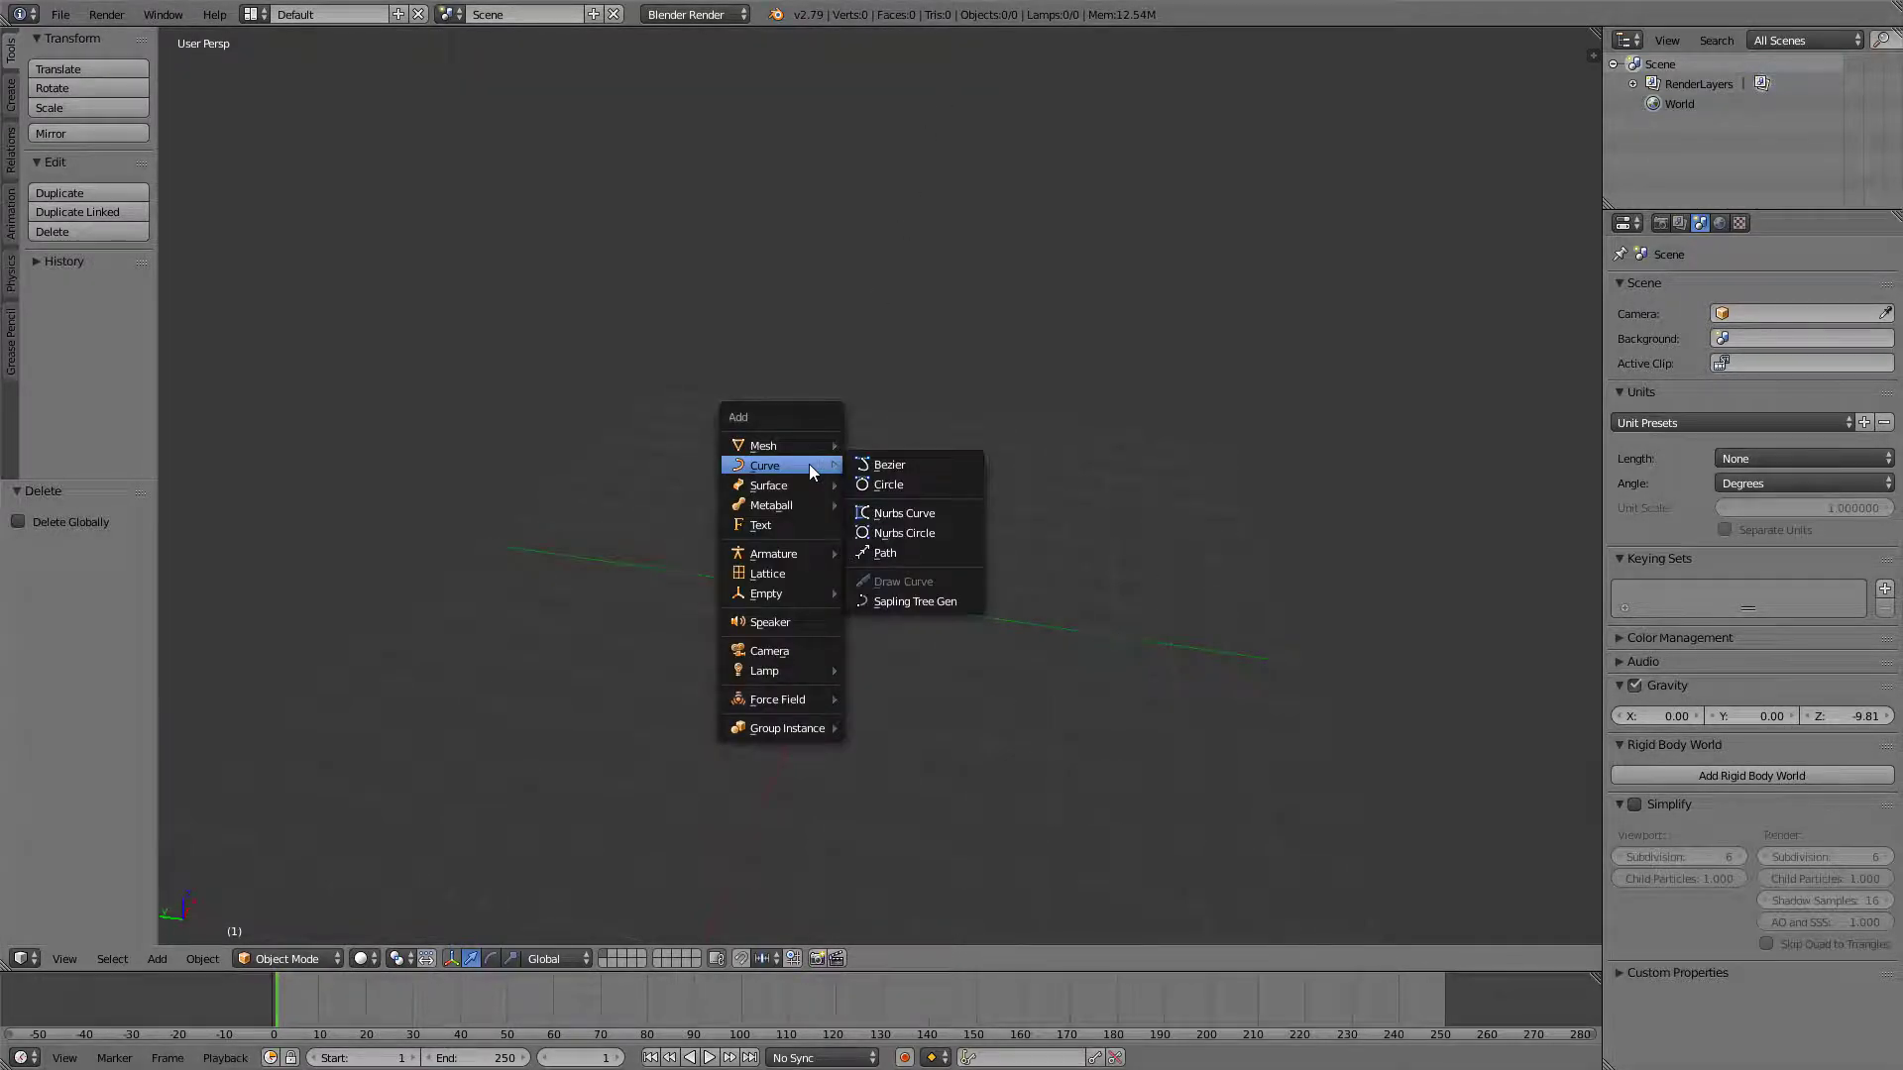
click(924, 596)
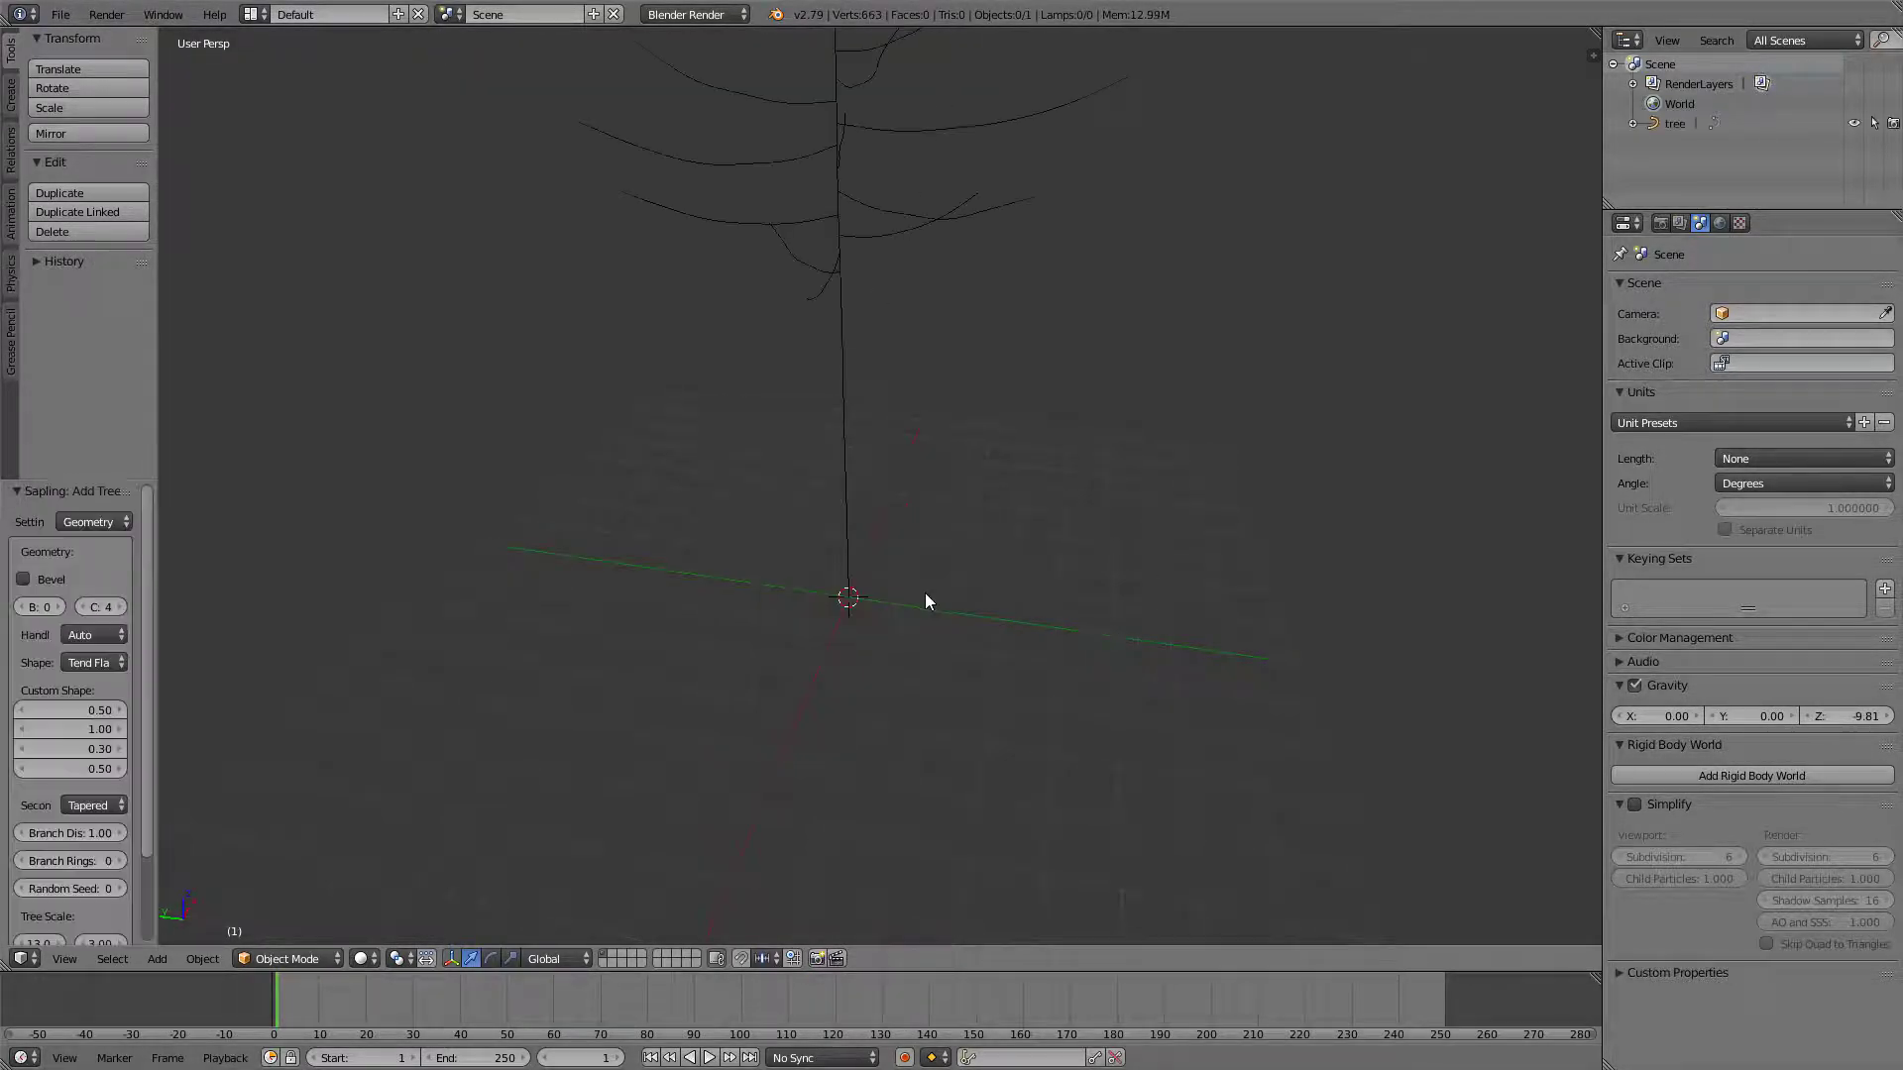
scroll(902, 510, up, 2)
click(23, 579)
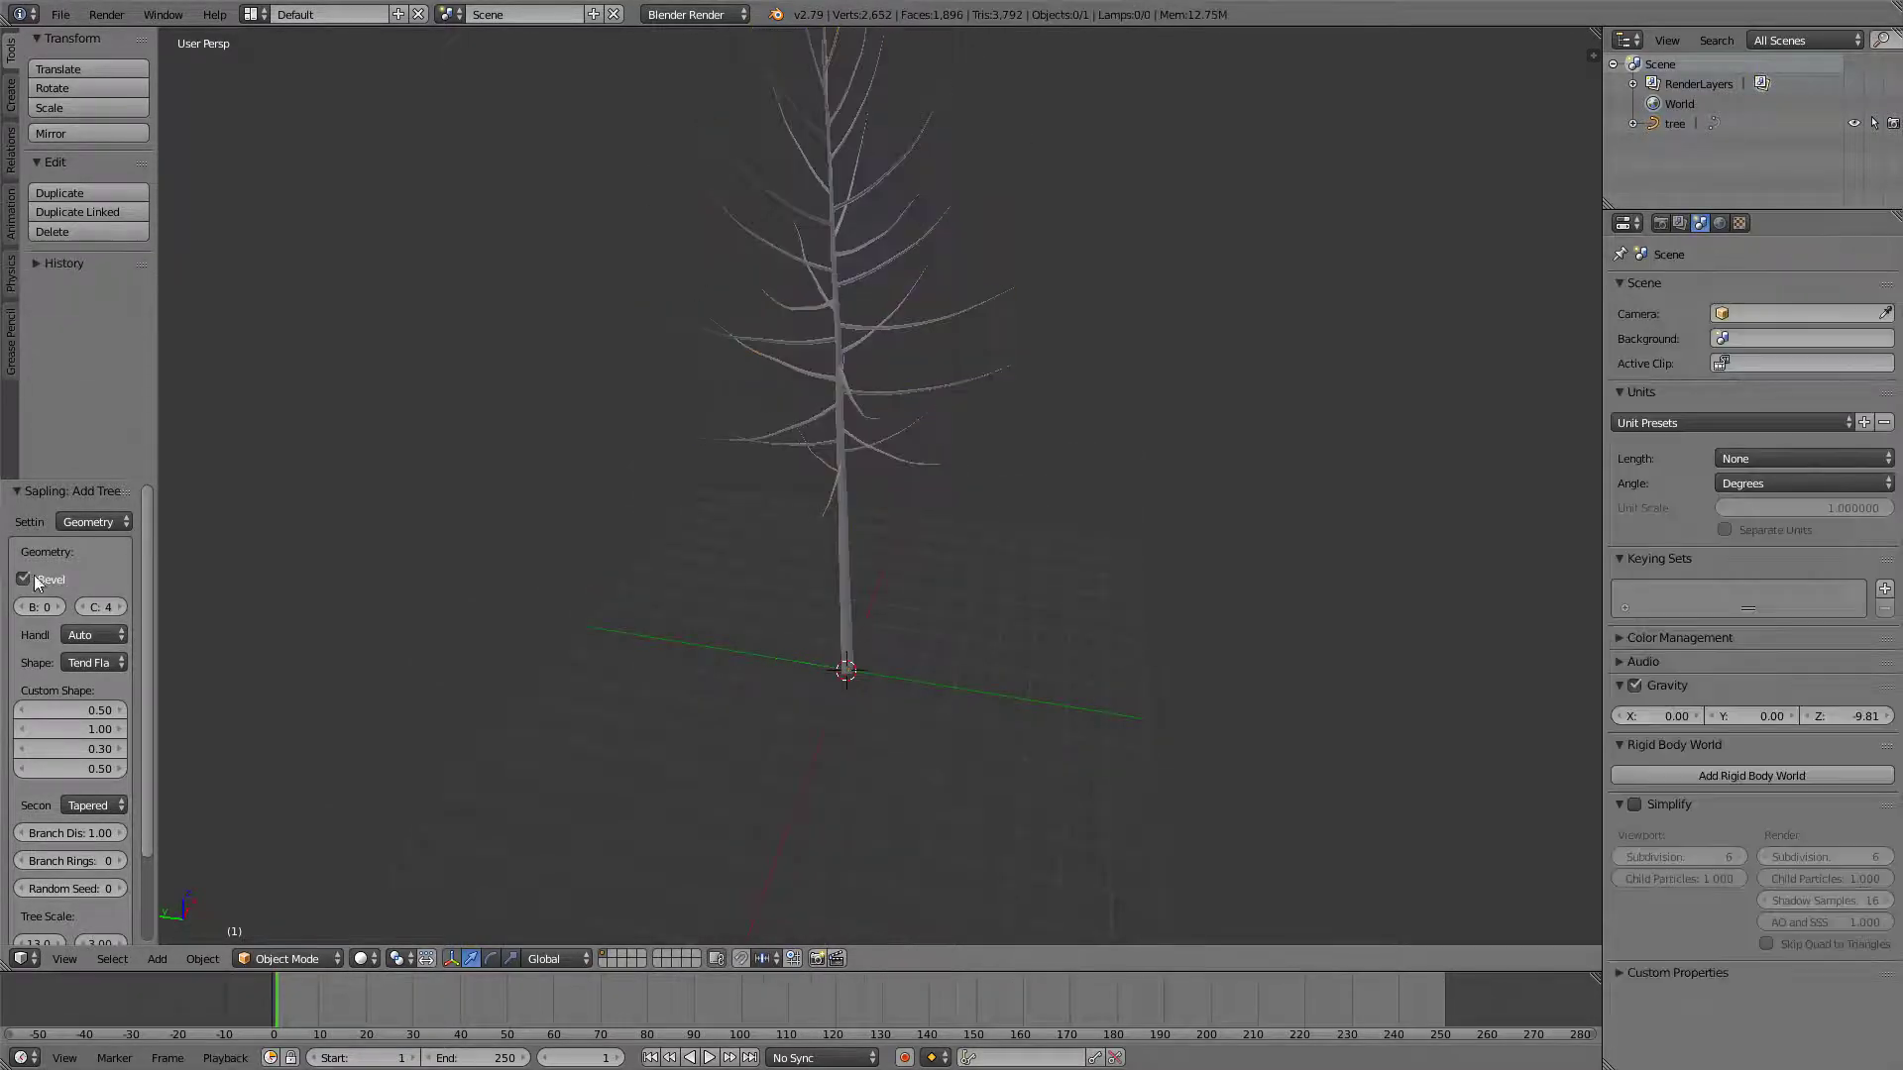
Add an icosphere, raise it along Z into the tree's crown and scale it up by about 3.6.
middle_drag(1017, 348, 983, 448)
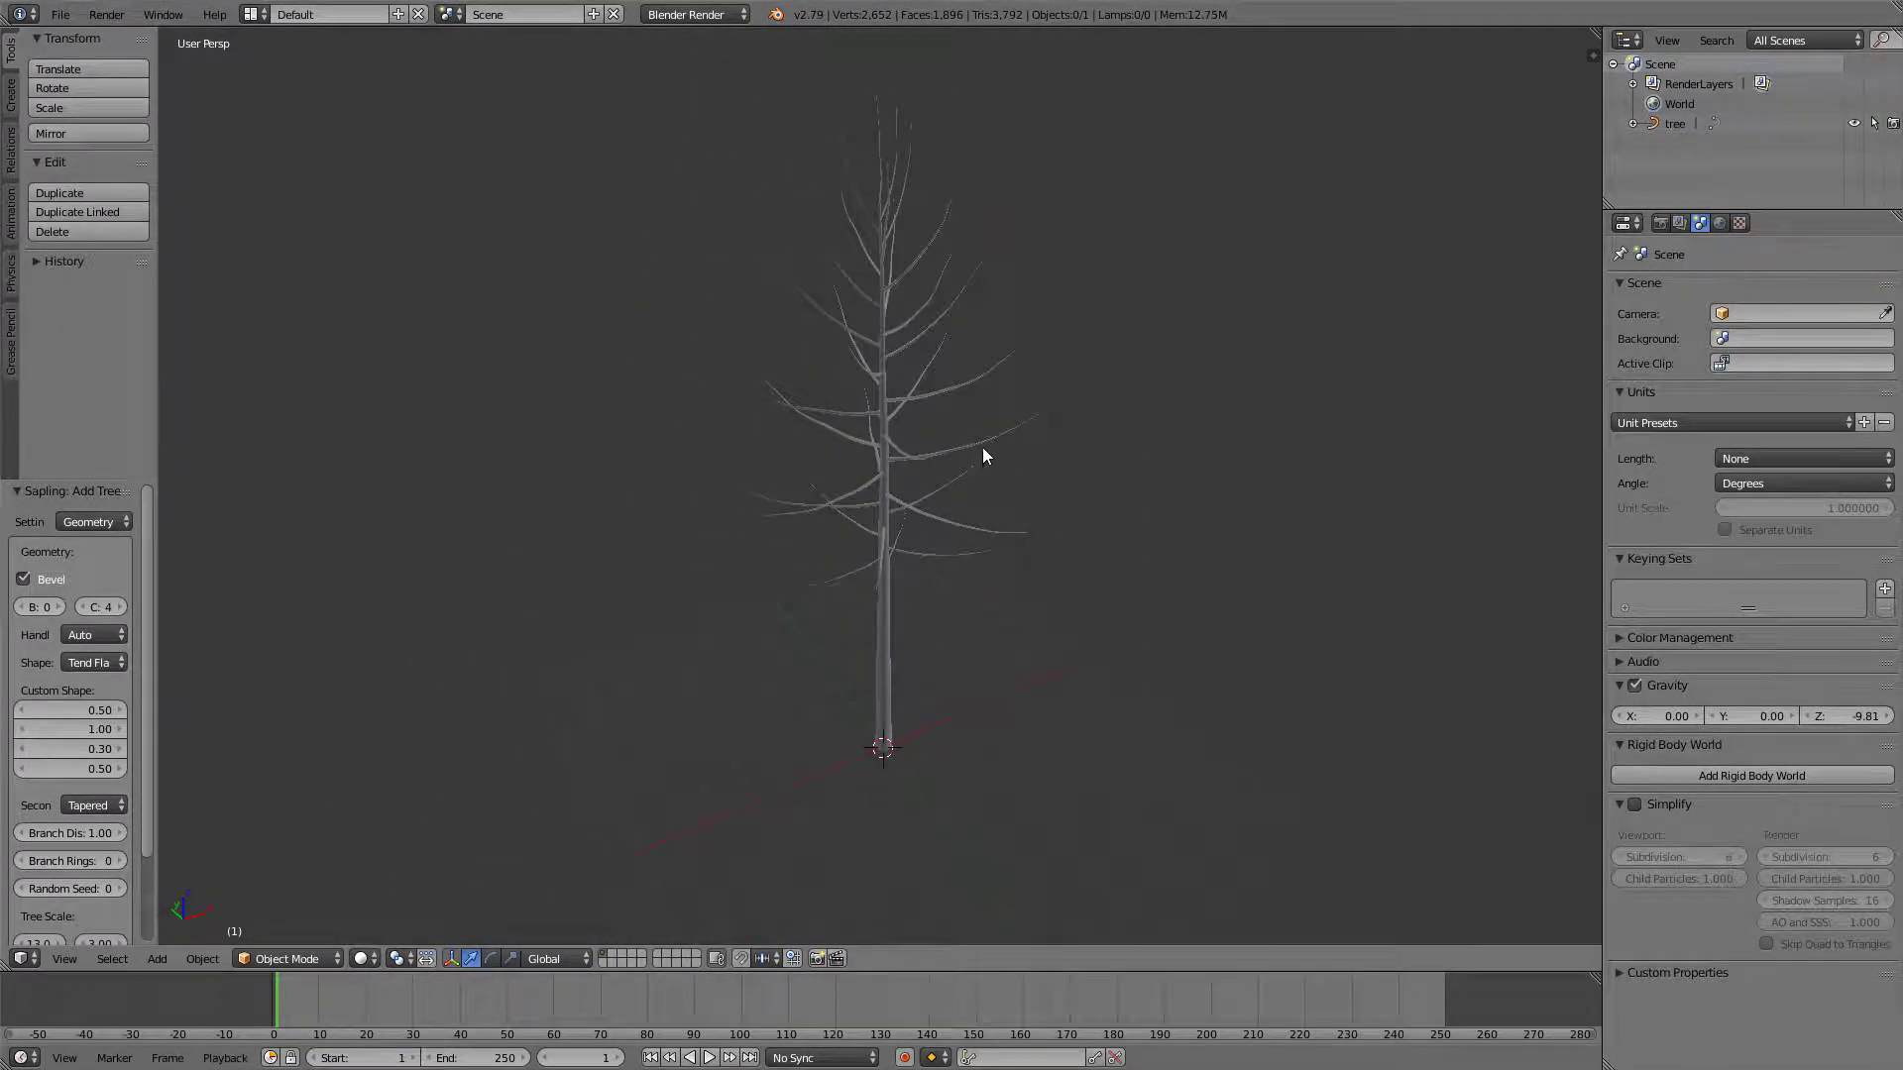
key(a)
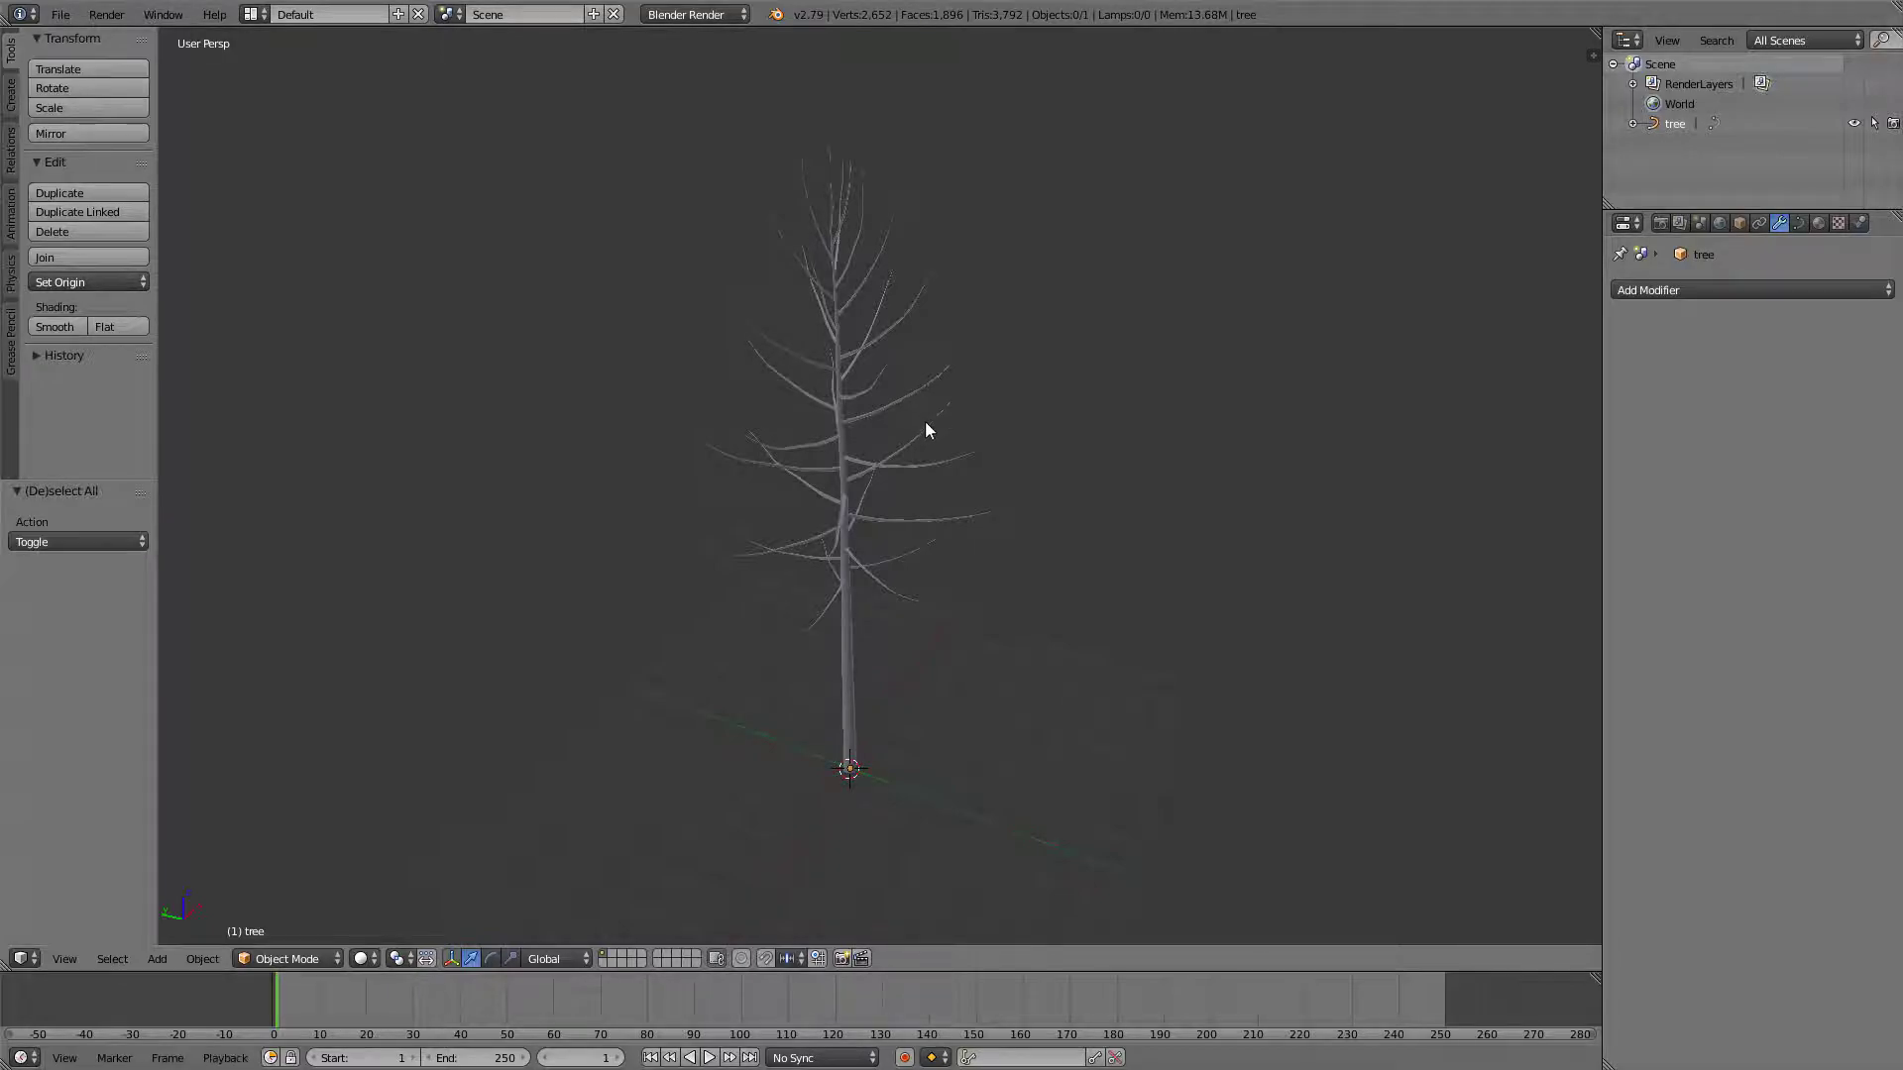
middle_drag(926, 426, 917, 327)
key(shift+a)
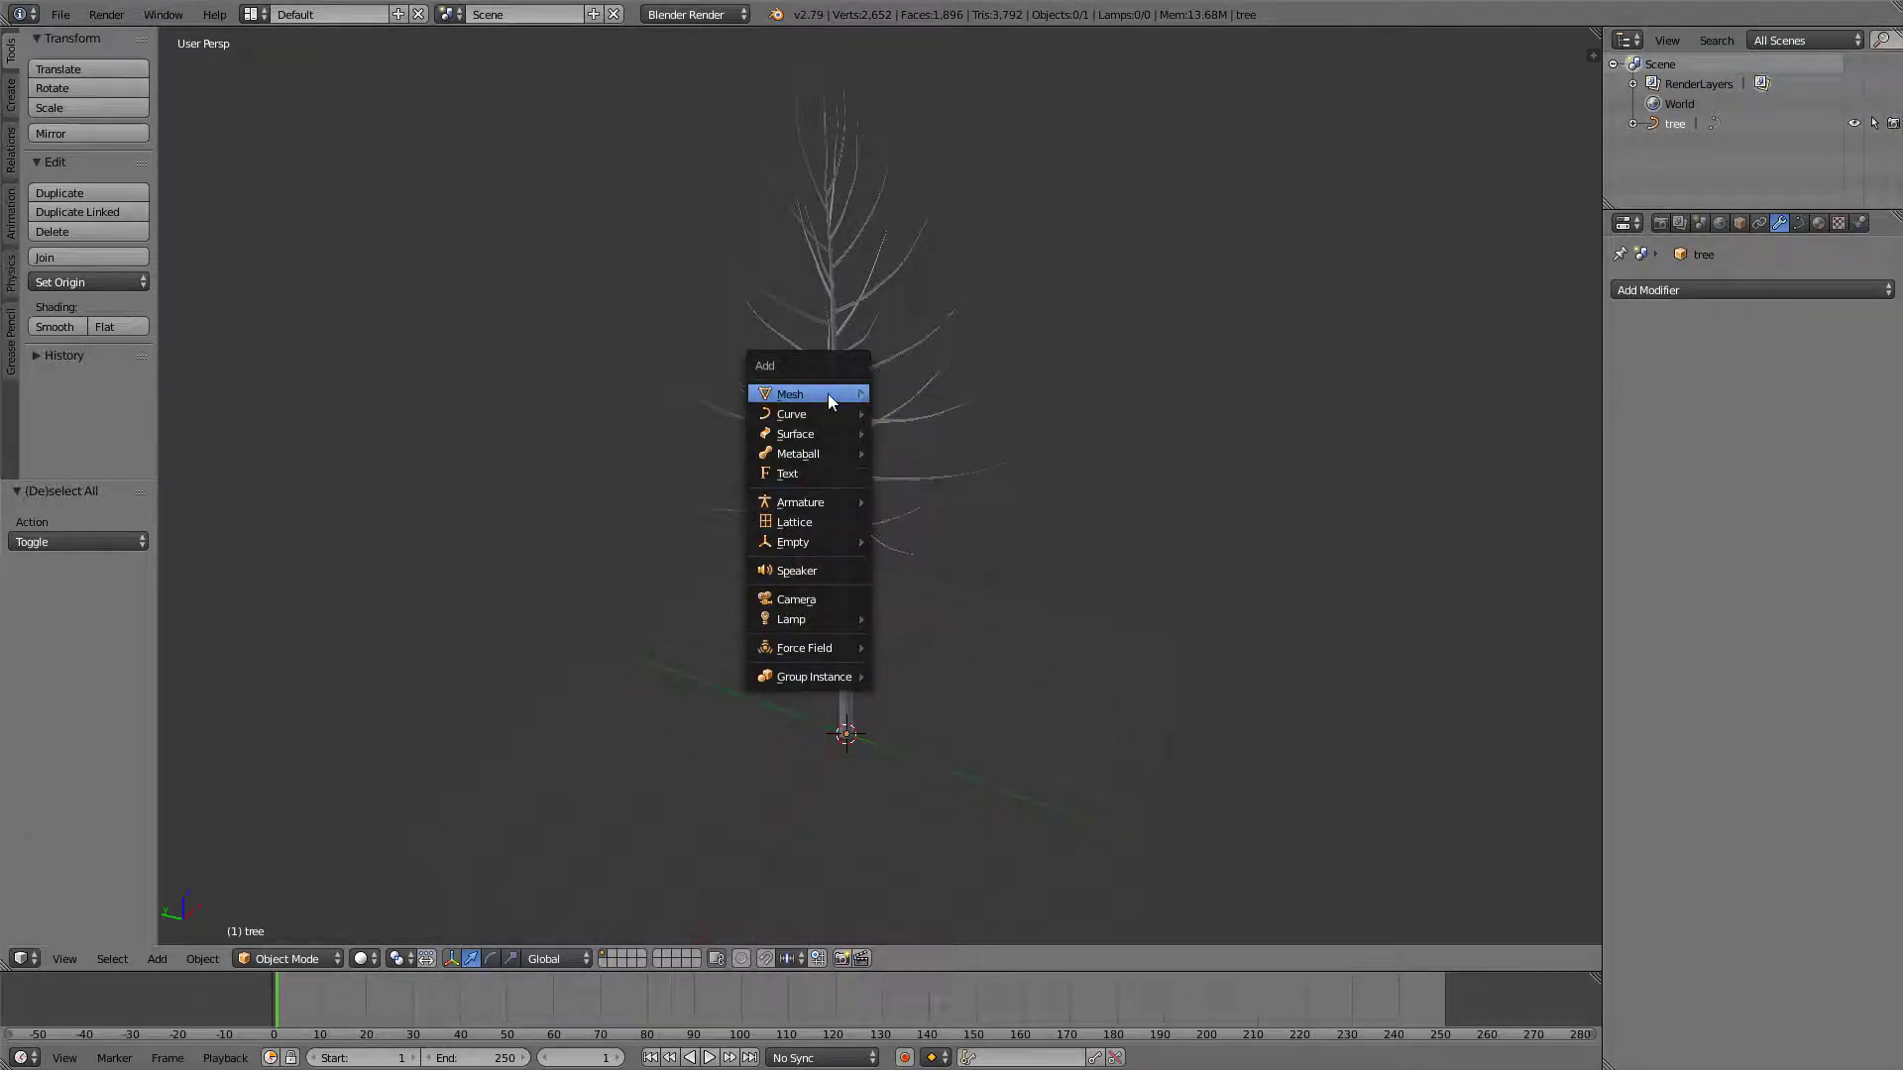
mouse_move(827, 392)
click(934, 474)
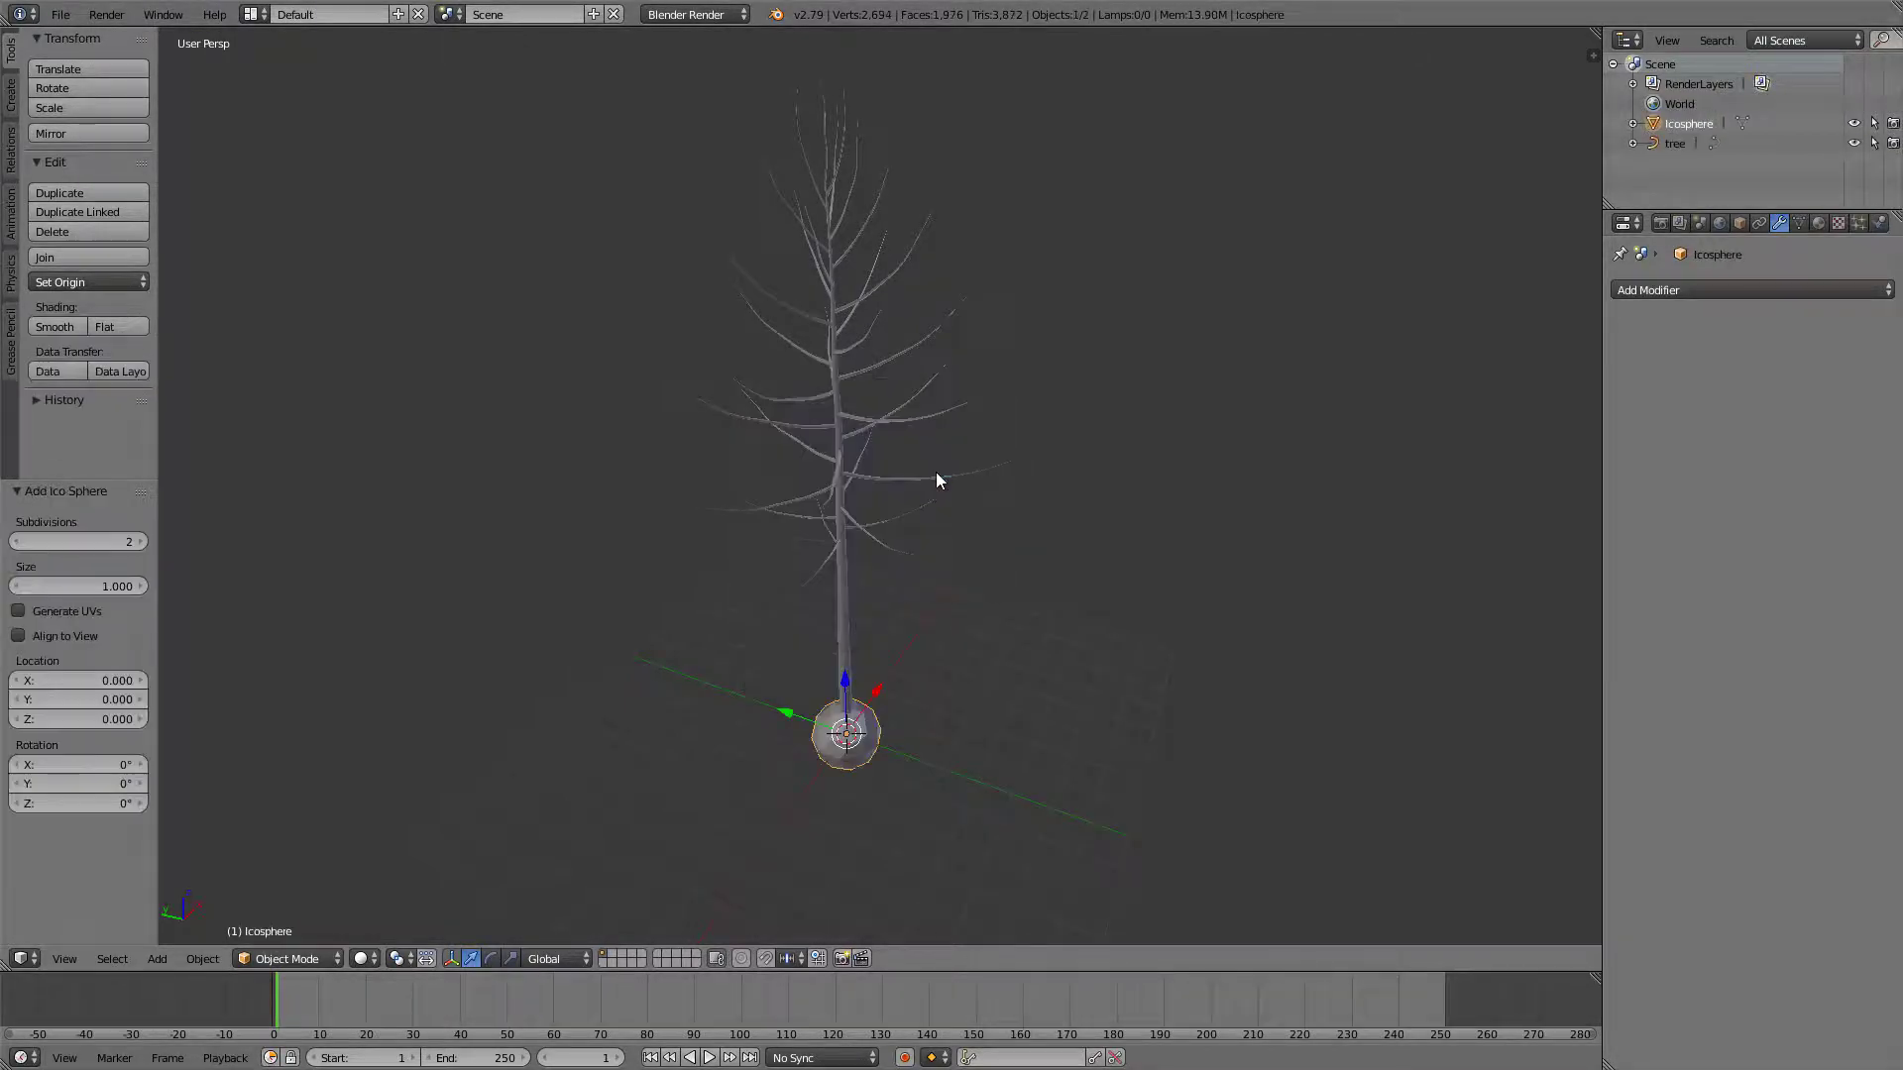
key(g)
key(z)
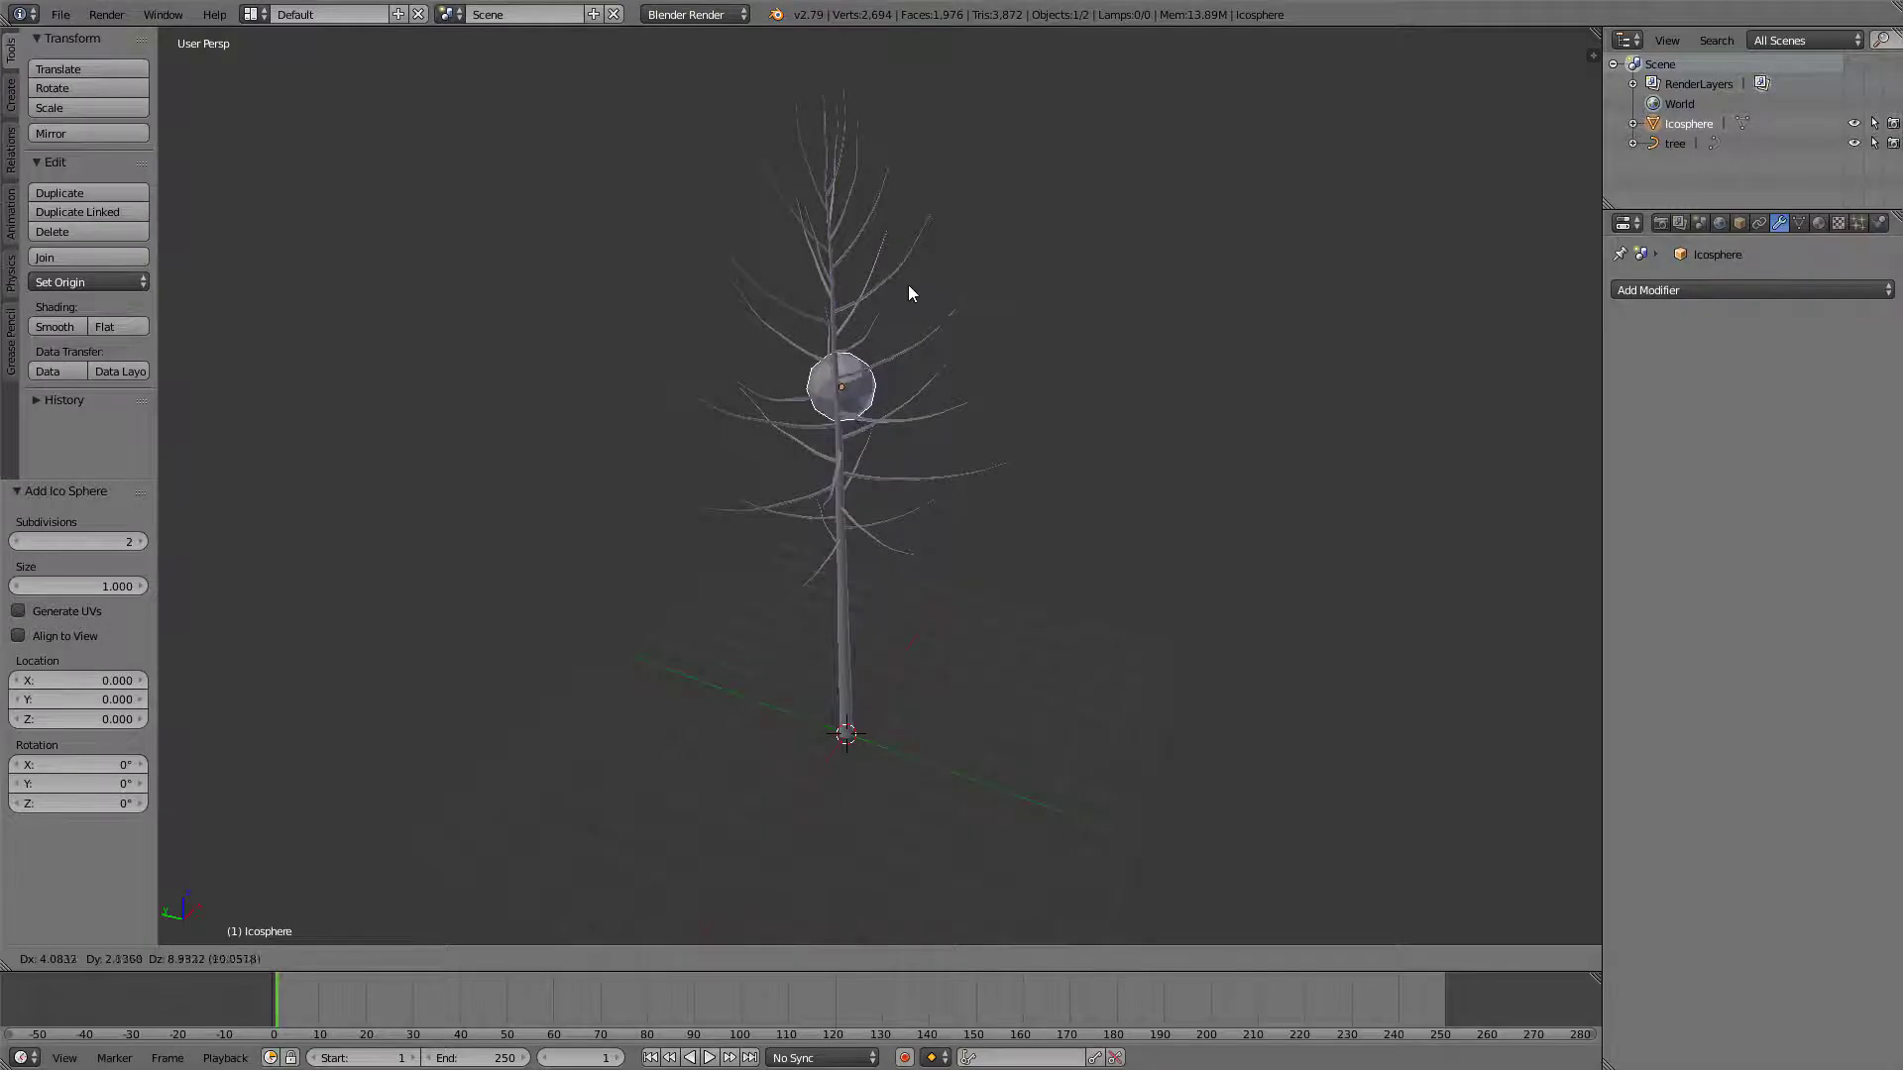
click(908, 268)
key(s)
click(1352, 249)
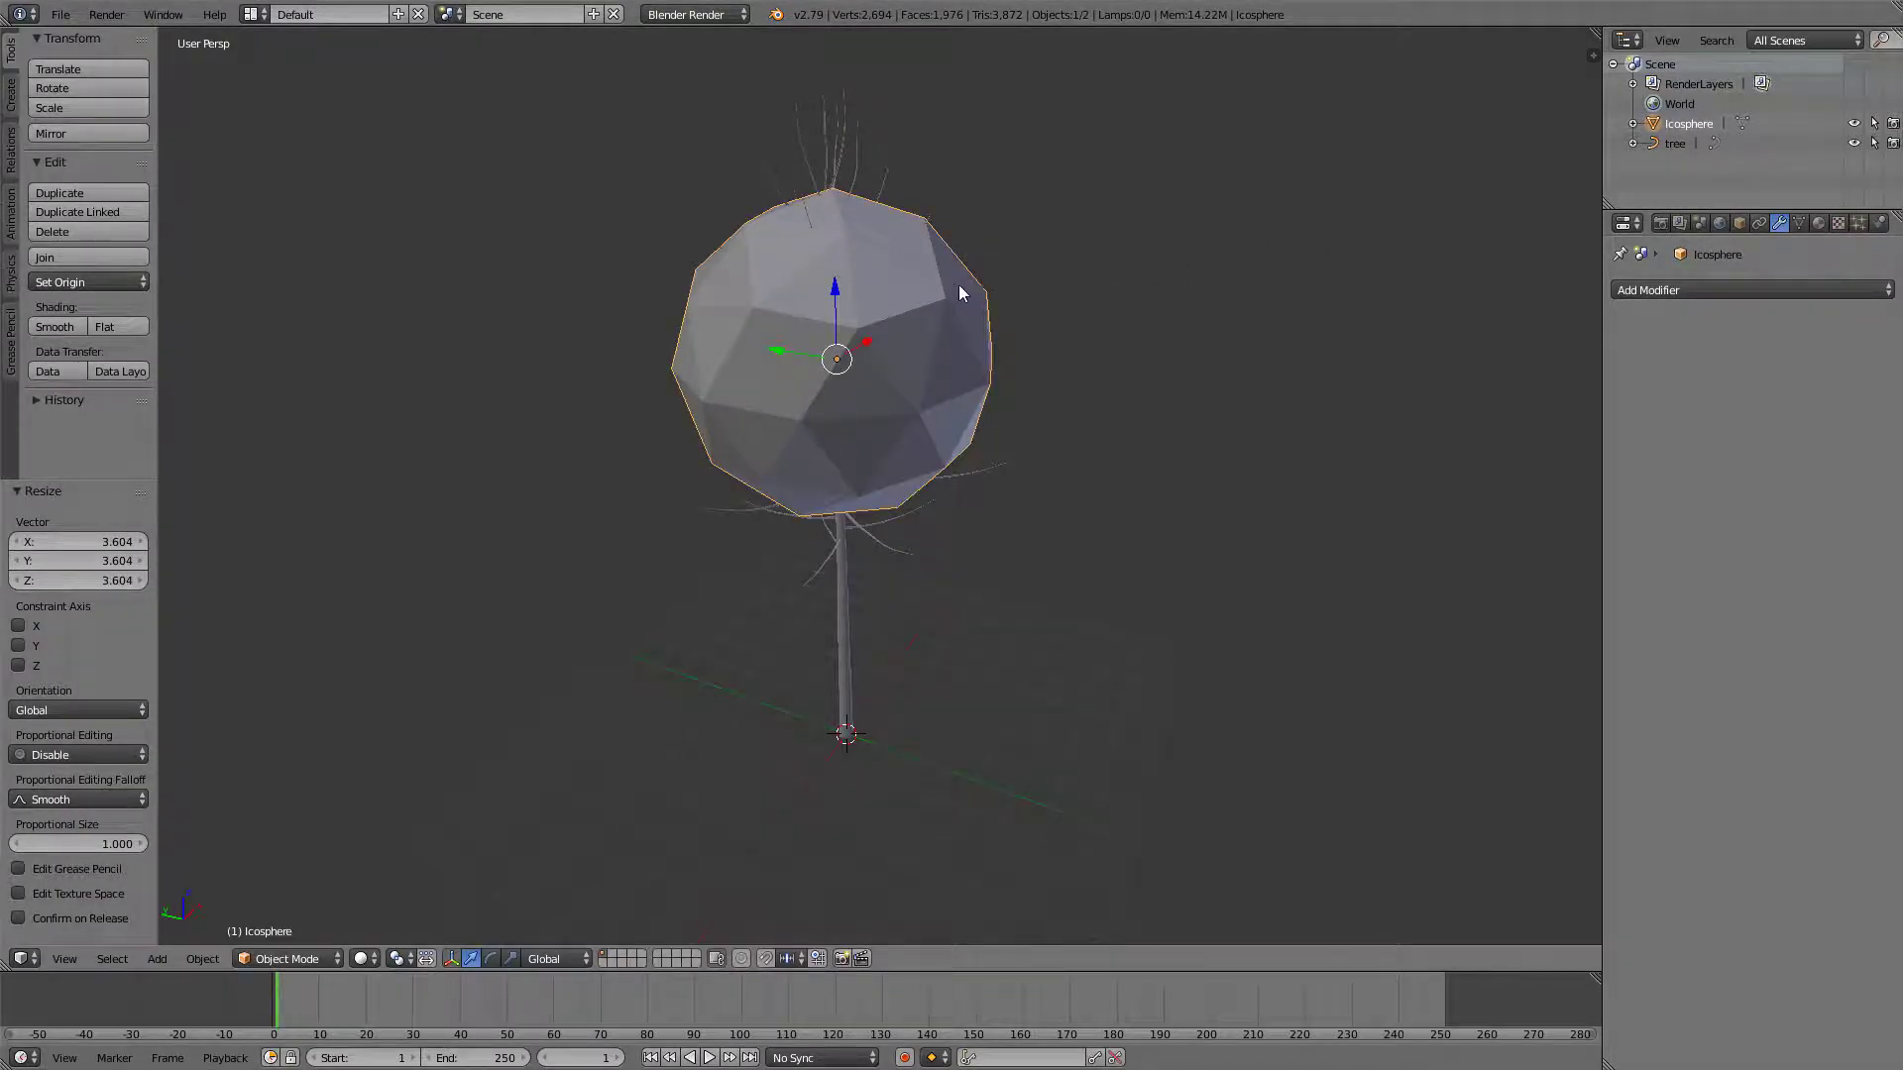
Pull the icosphere's top vertex upward with proportional editing to form a pointed teardrop crown.
key(Tab)
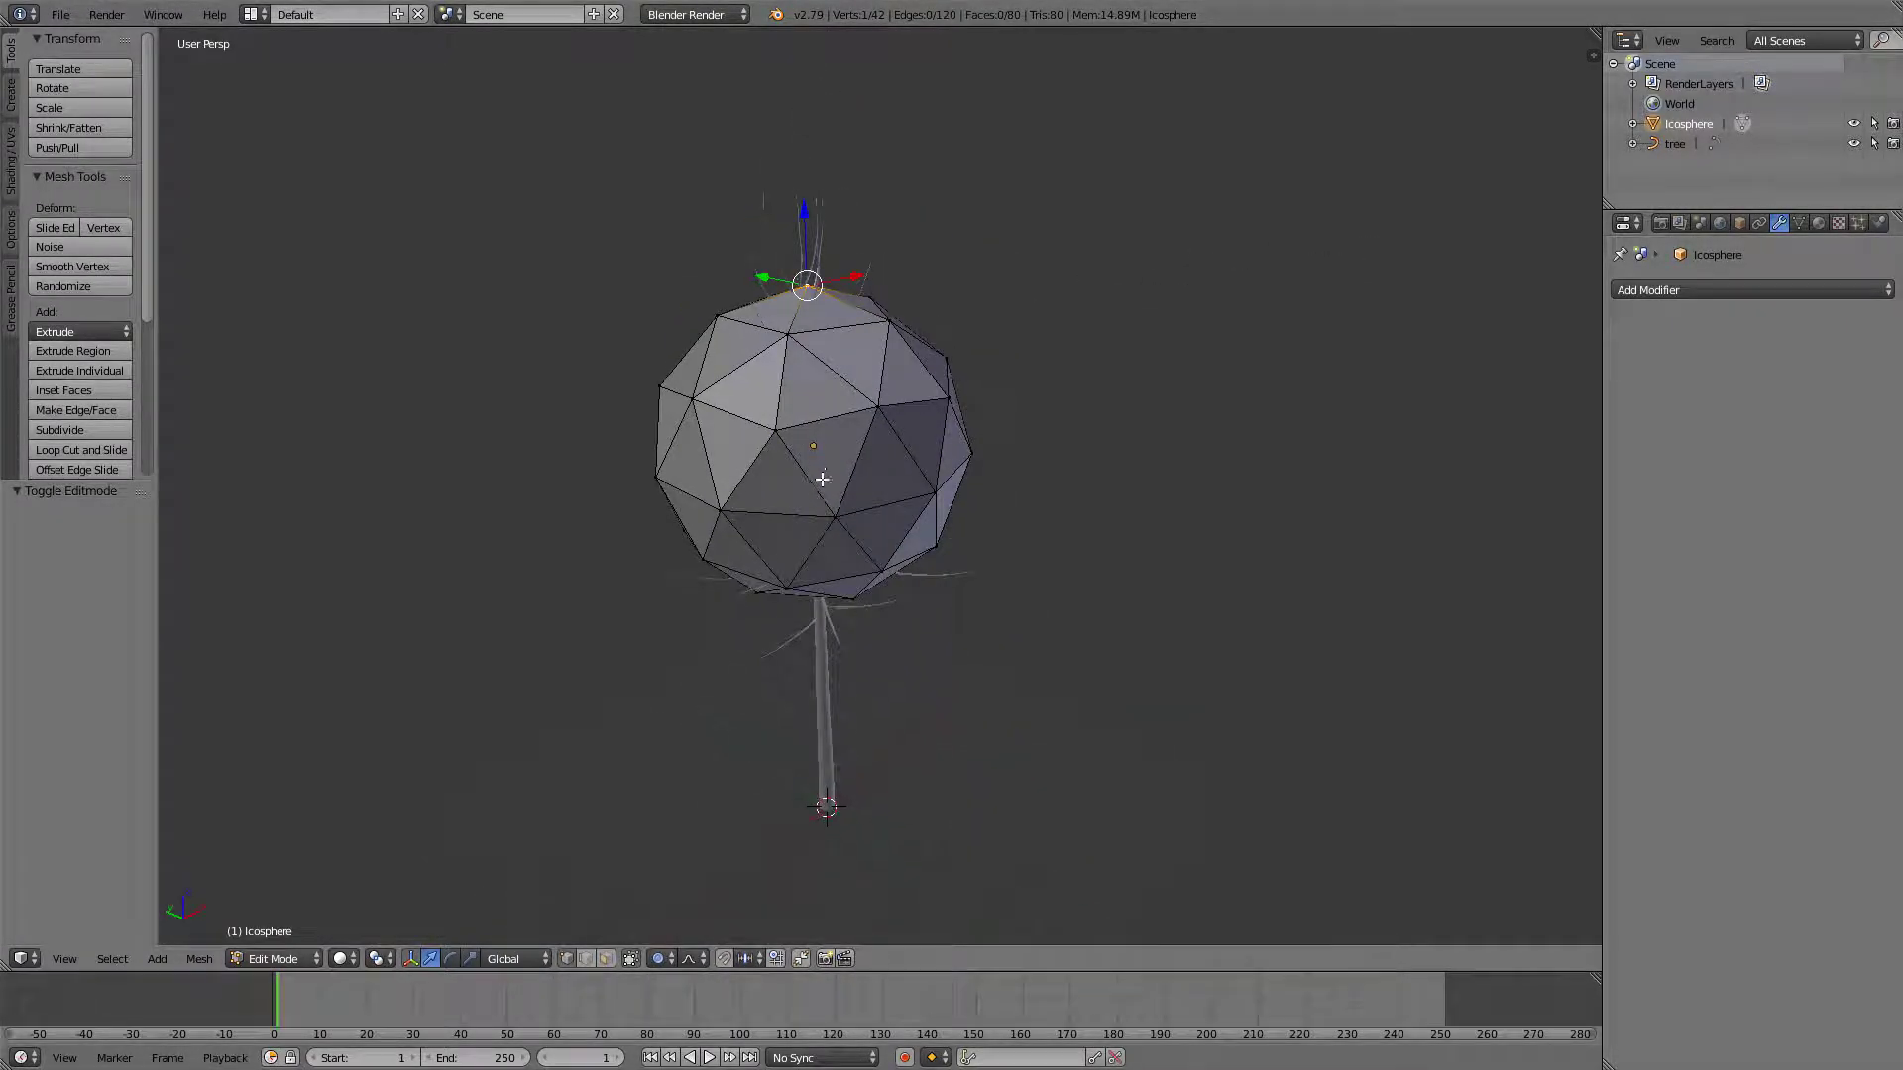
middle_drag(821, 479, 821, 576)
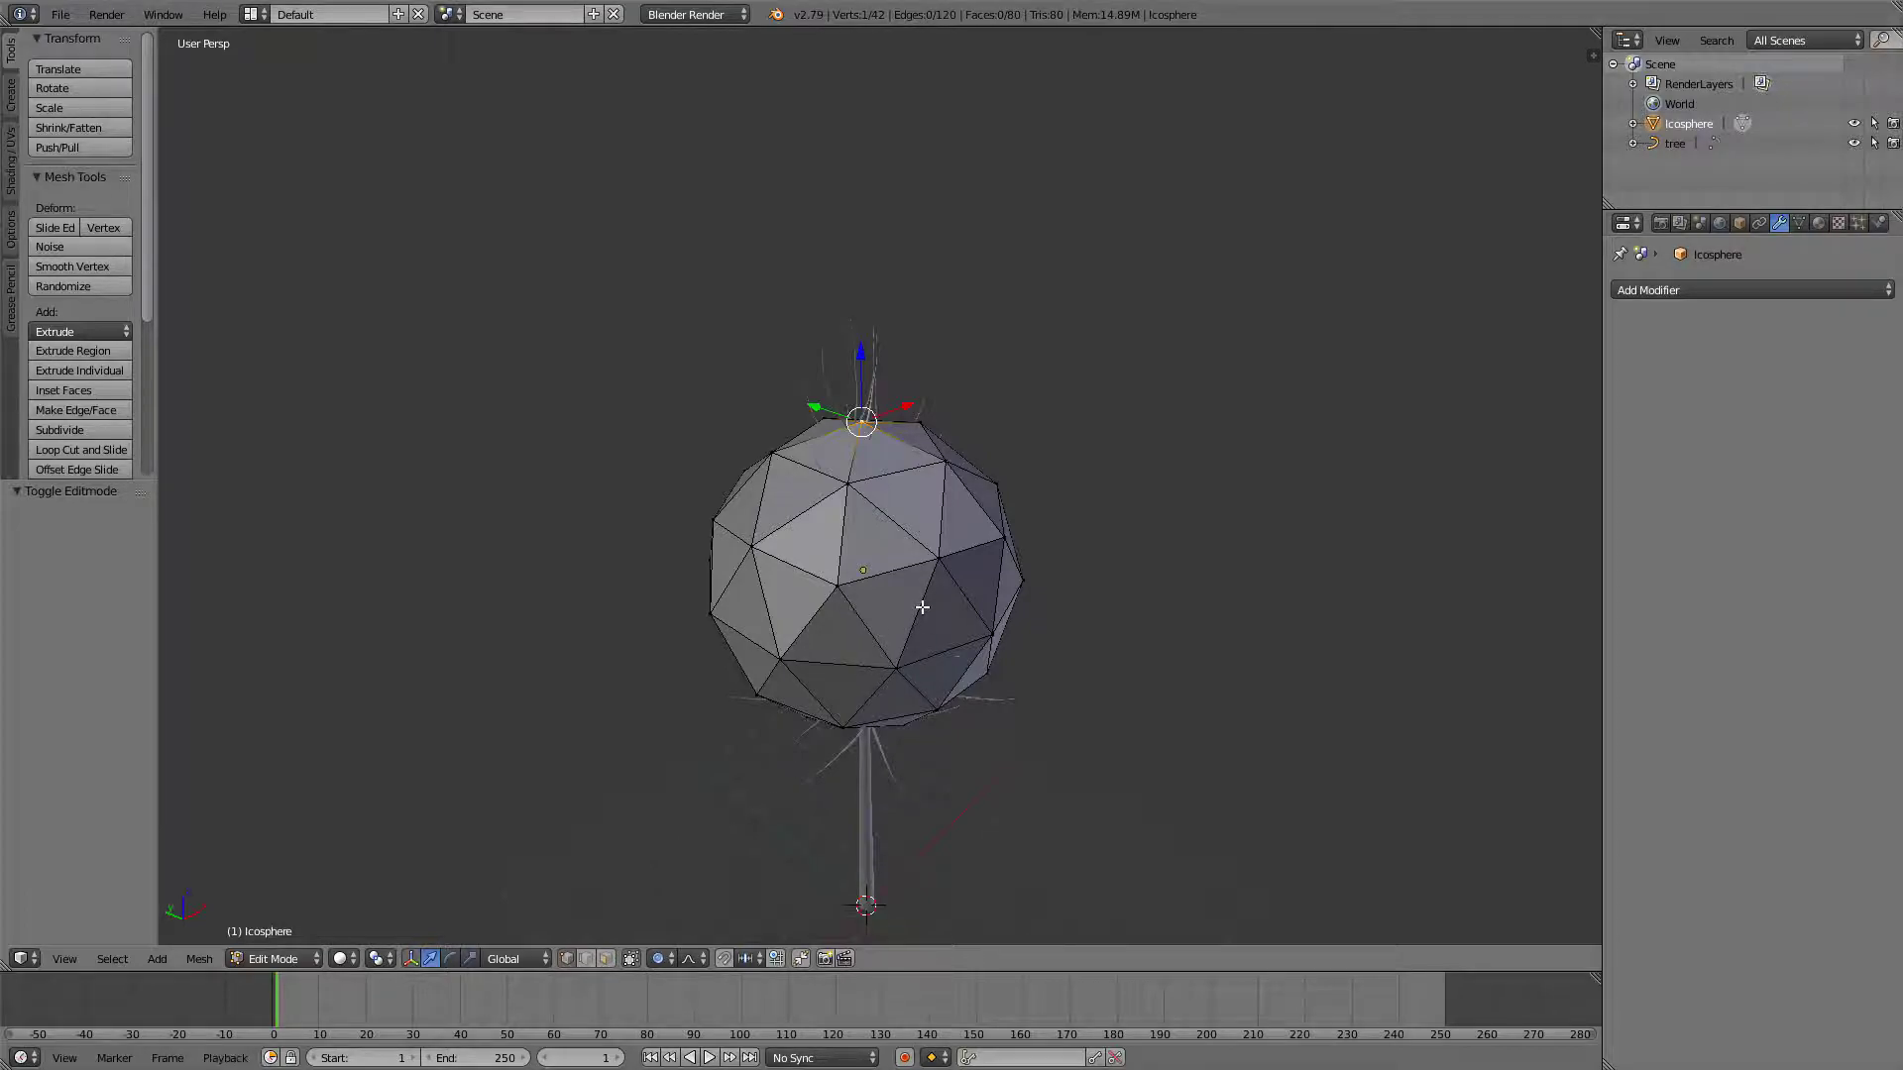
key(g)
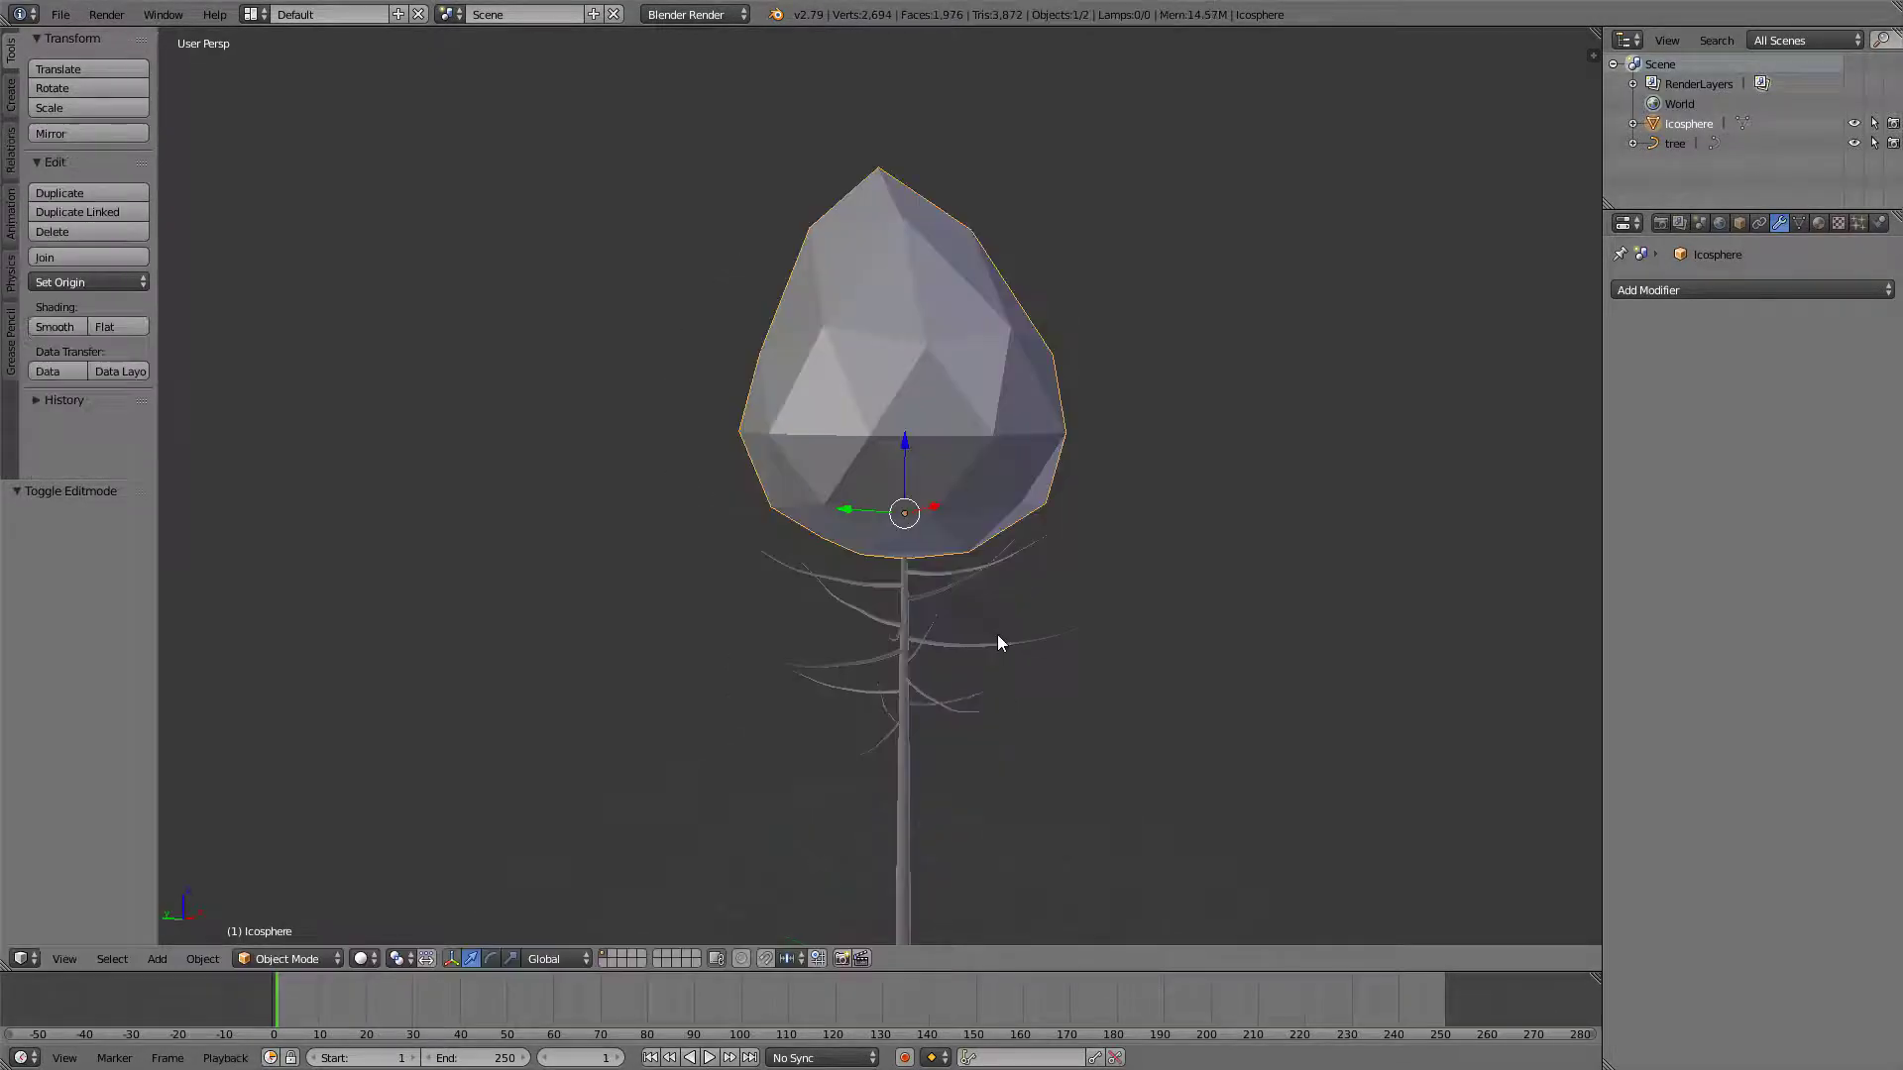
Duplicate the leaf shape, tilt the copy and position it lower on one side of the trunk.
shift+middle_drag(997, 634, 872, 431)
key(shift+d)
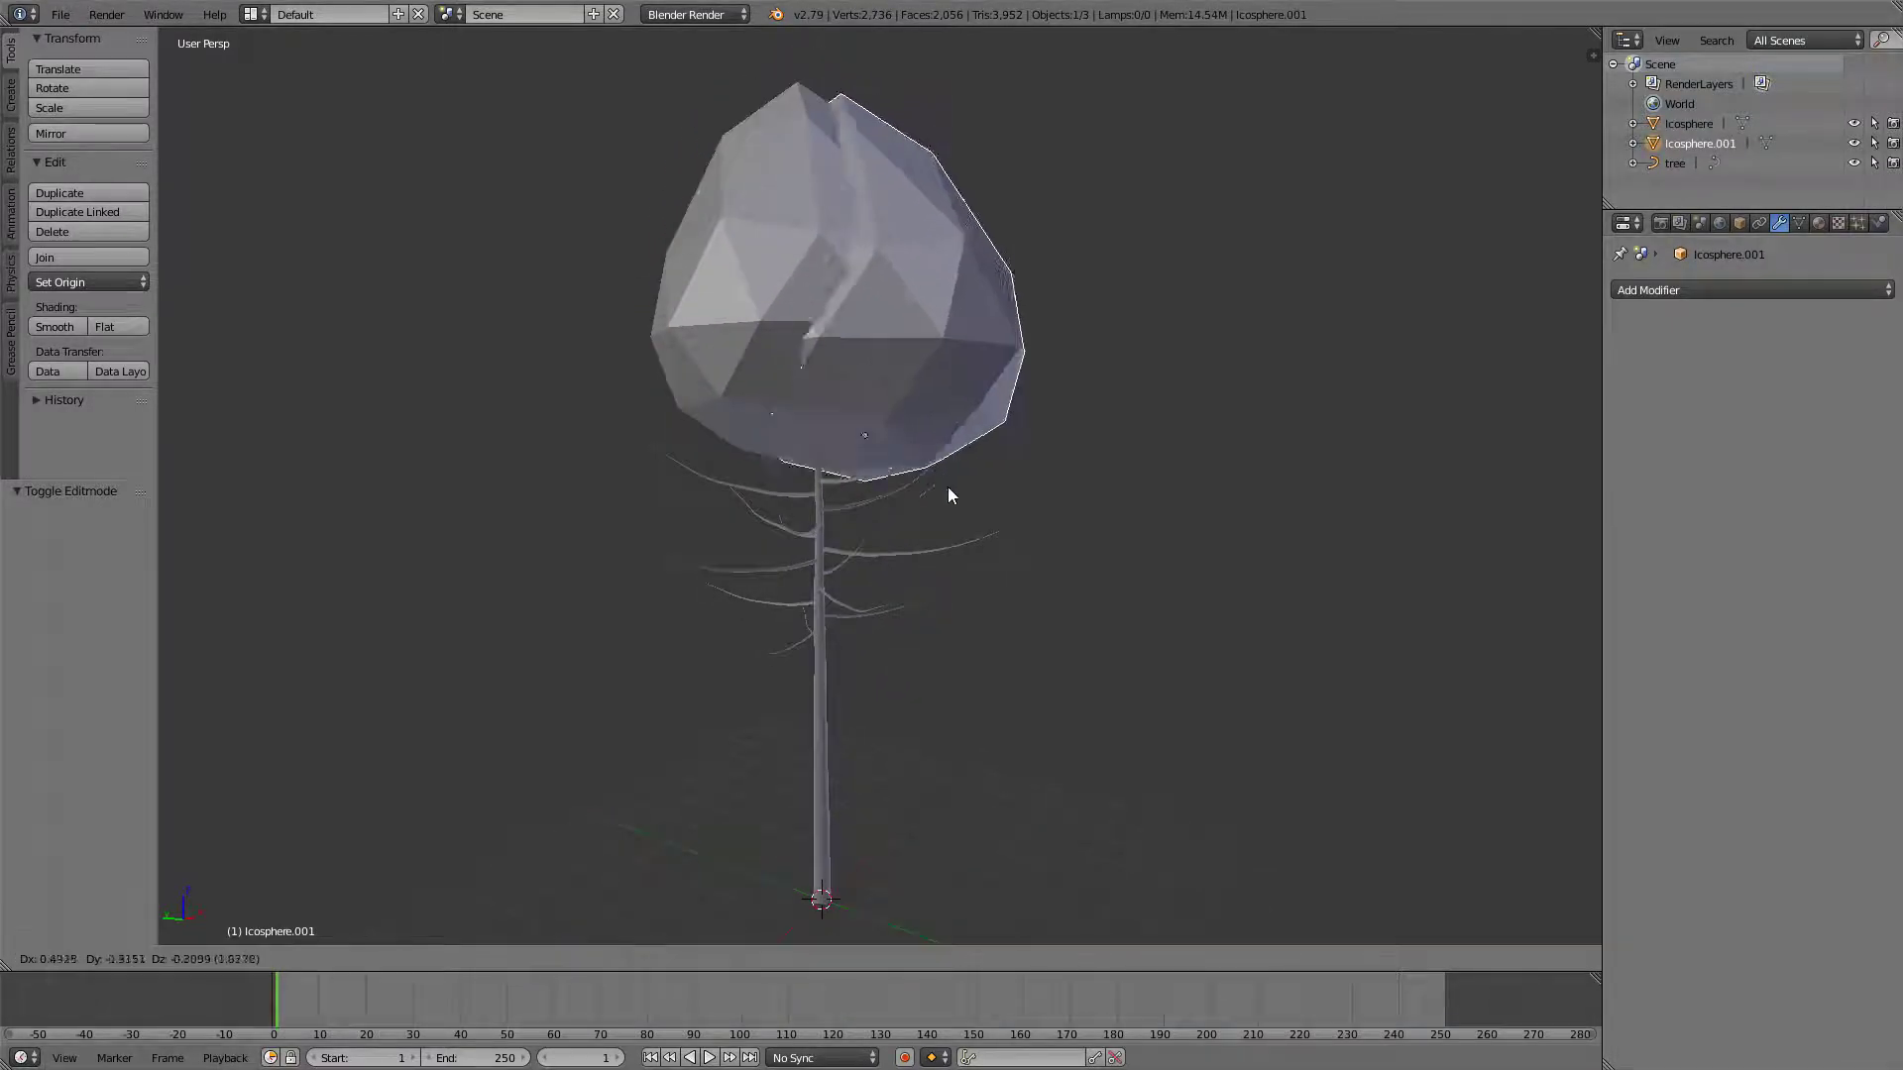
click(984, 681)
key(r)
click(1140, 734)
key(g)
click(1107, 633)
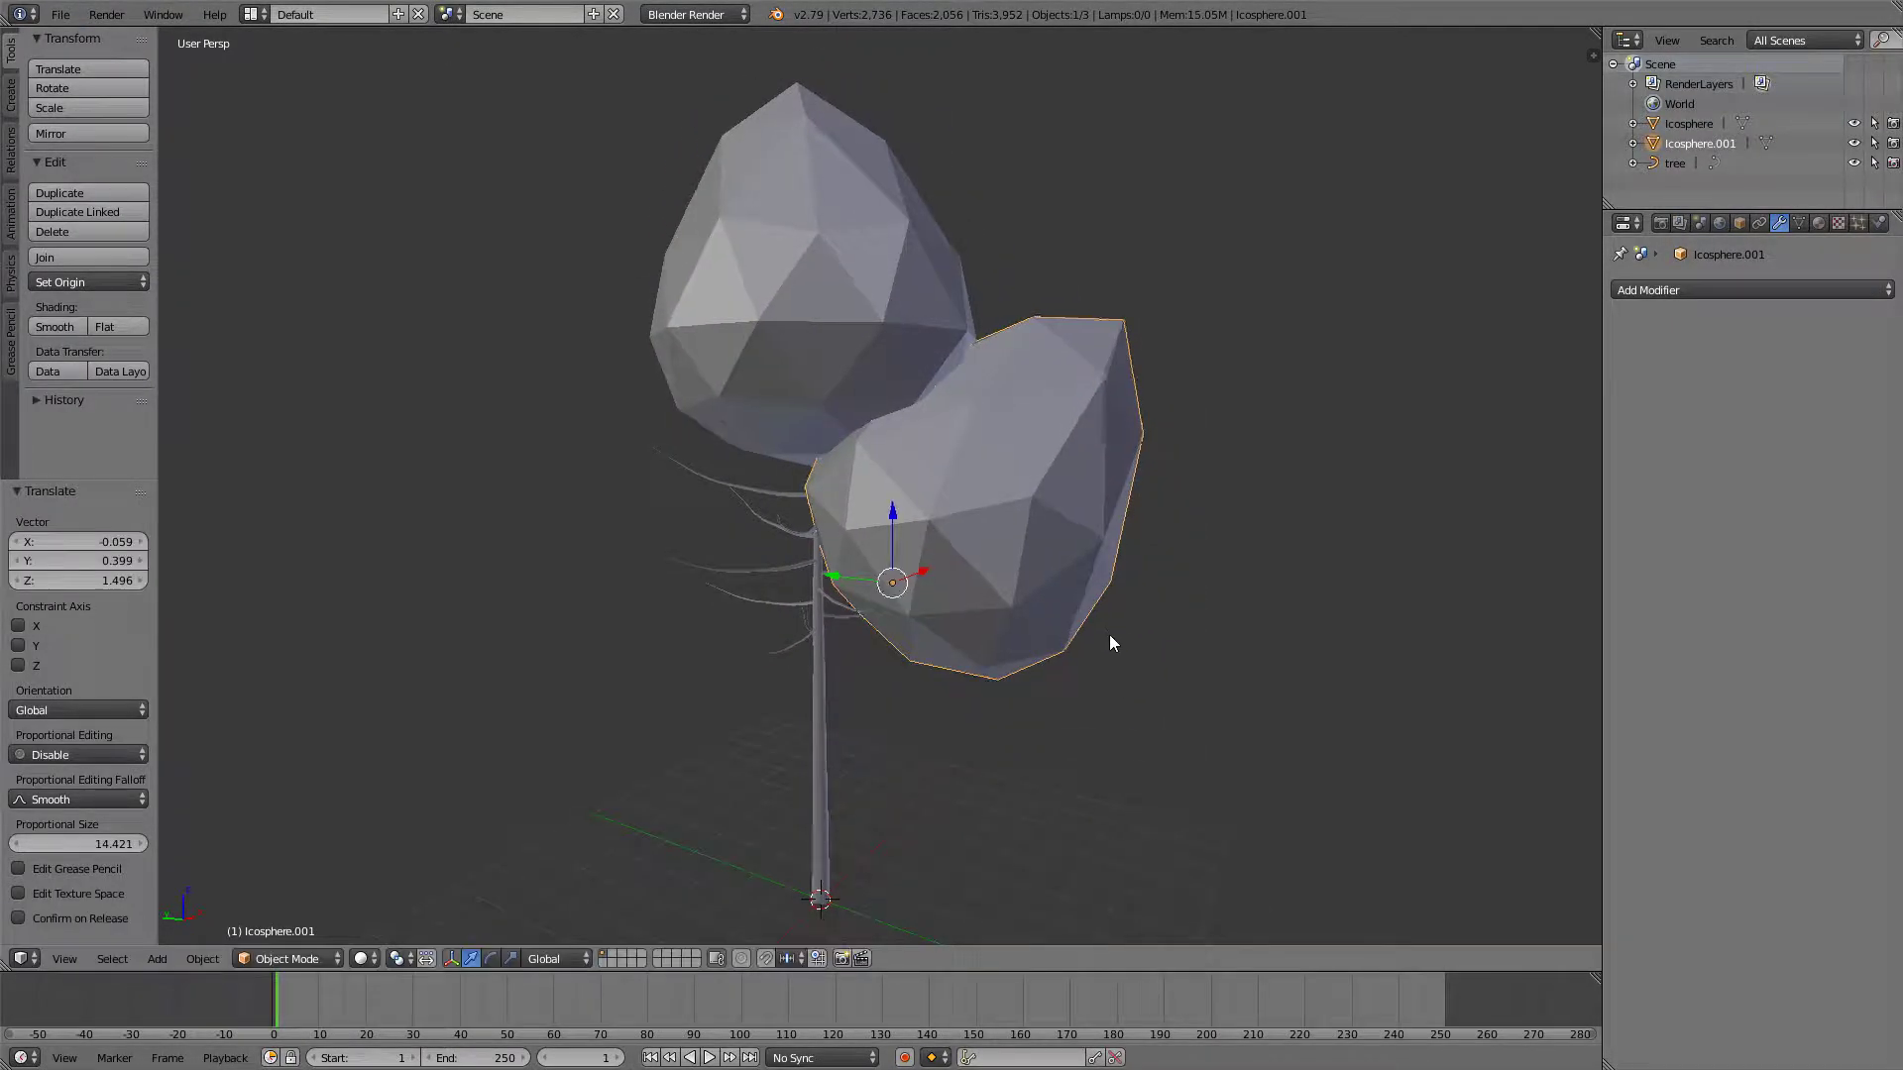
Duplicate the tilted leaf shape, place the copy on the opposite side of the trunk and adjust its rotation.
mouse_move(1109, 634)
middle_down()
mouse_move(941, 669)
mouse_move(1117, 651)
middle_up()
key(shift+d)
click(943, 677)
middle_drag(944, 677, 1061, 555)
key(r)
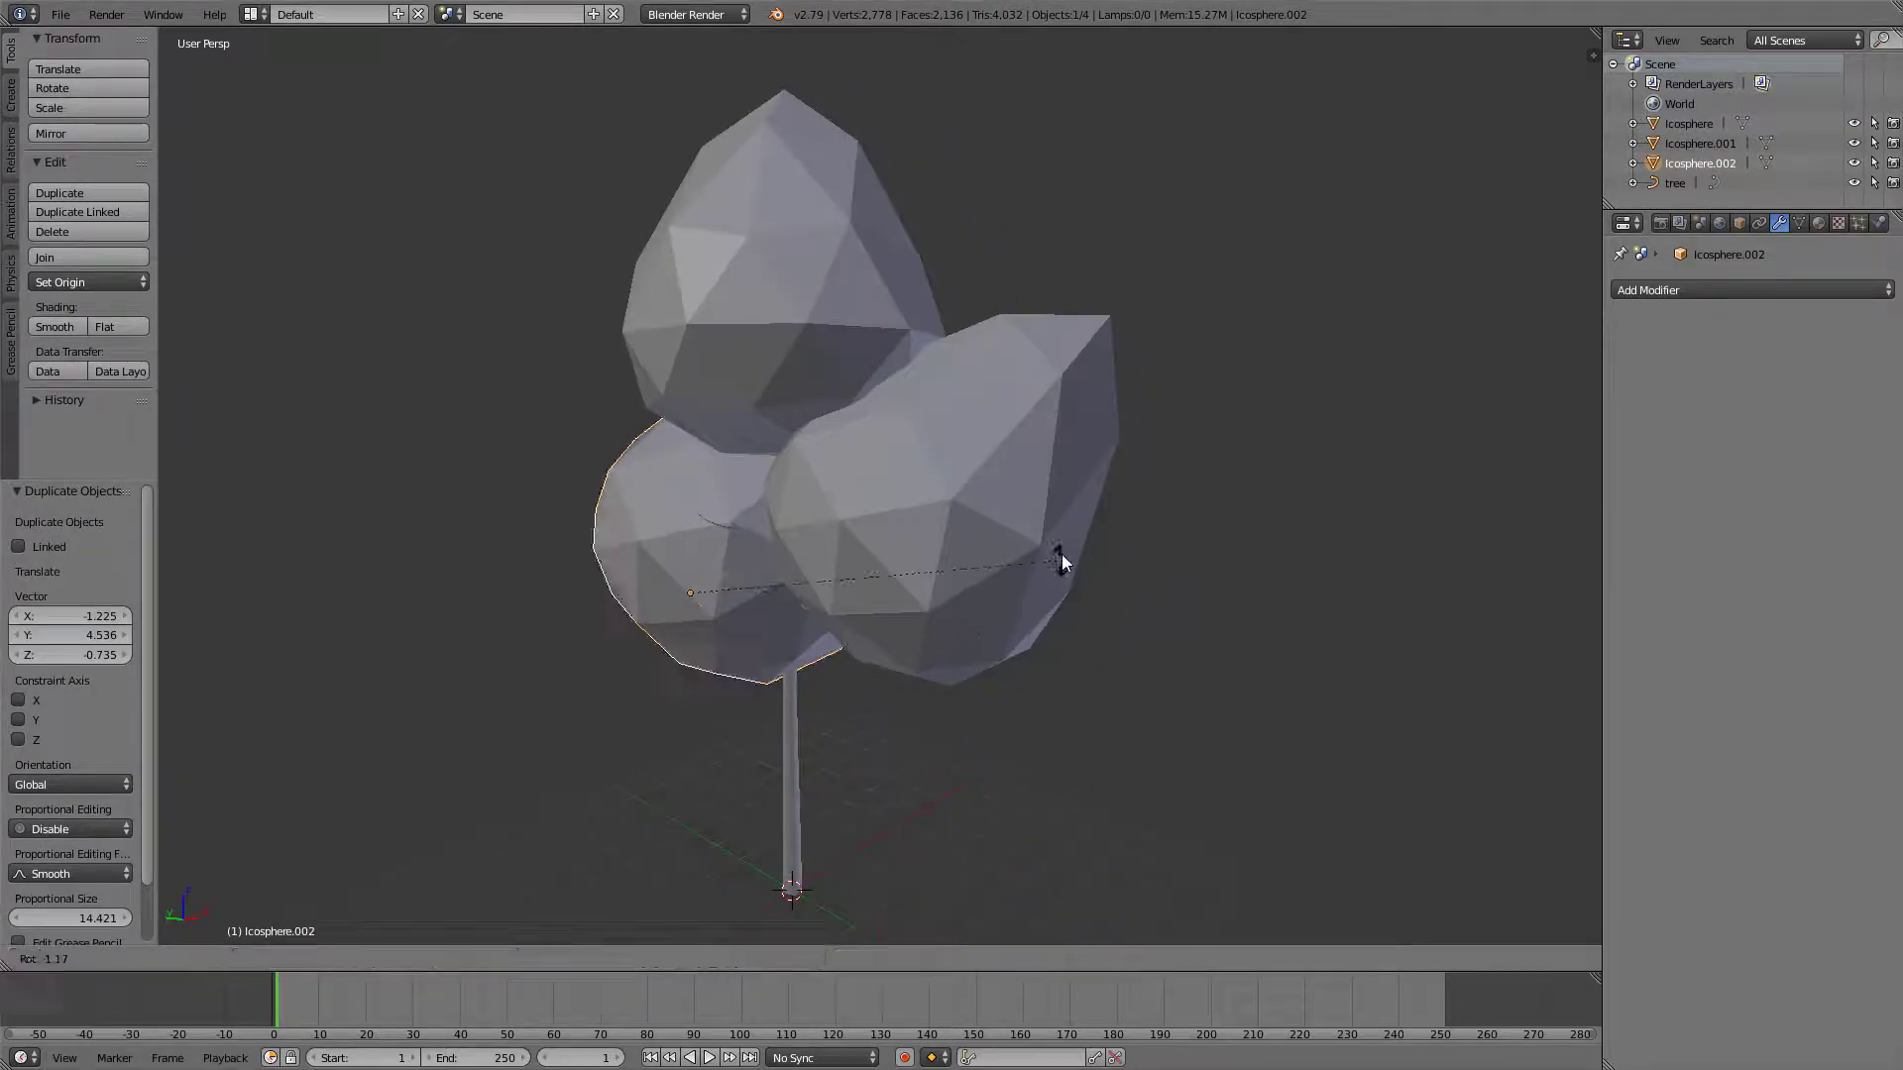
click(1062, 555)
key(g)
click(1100, 634)
middle_drag(1100, 634, 979, 581)
key(a)
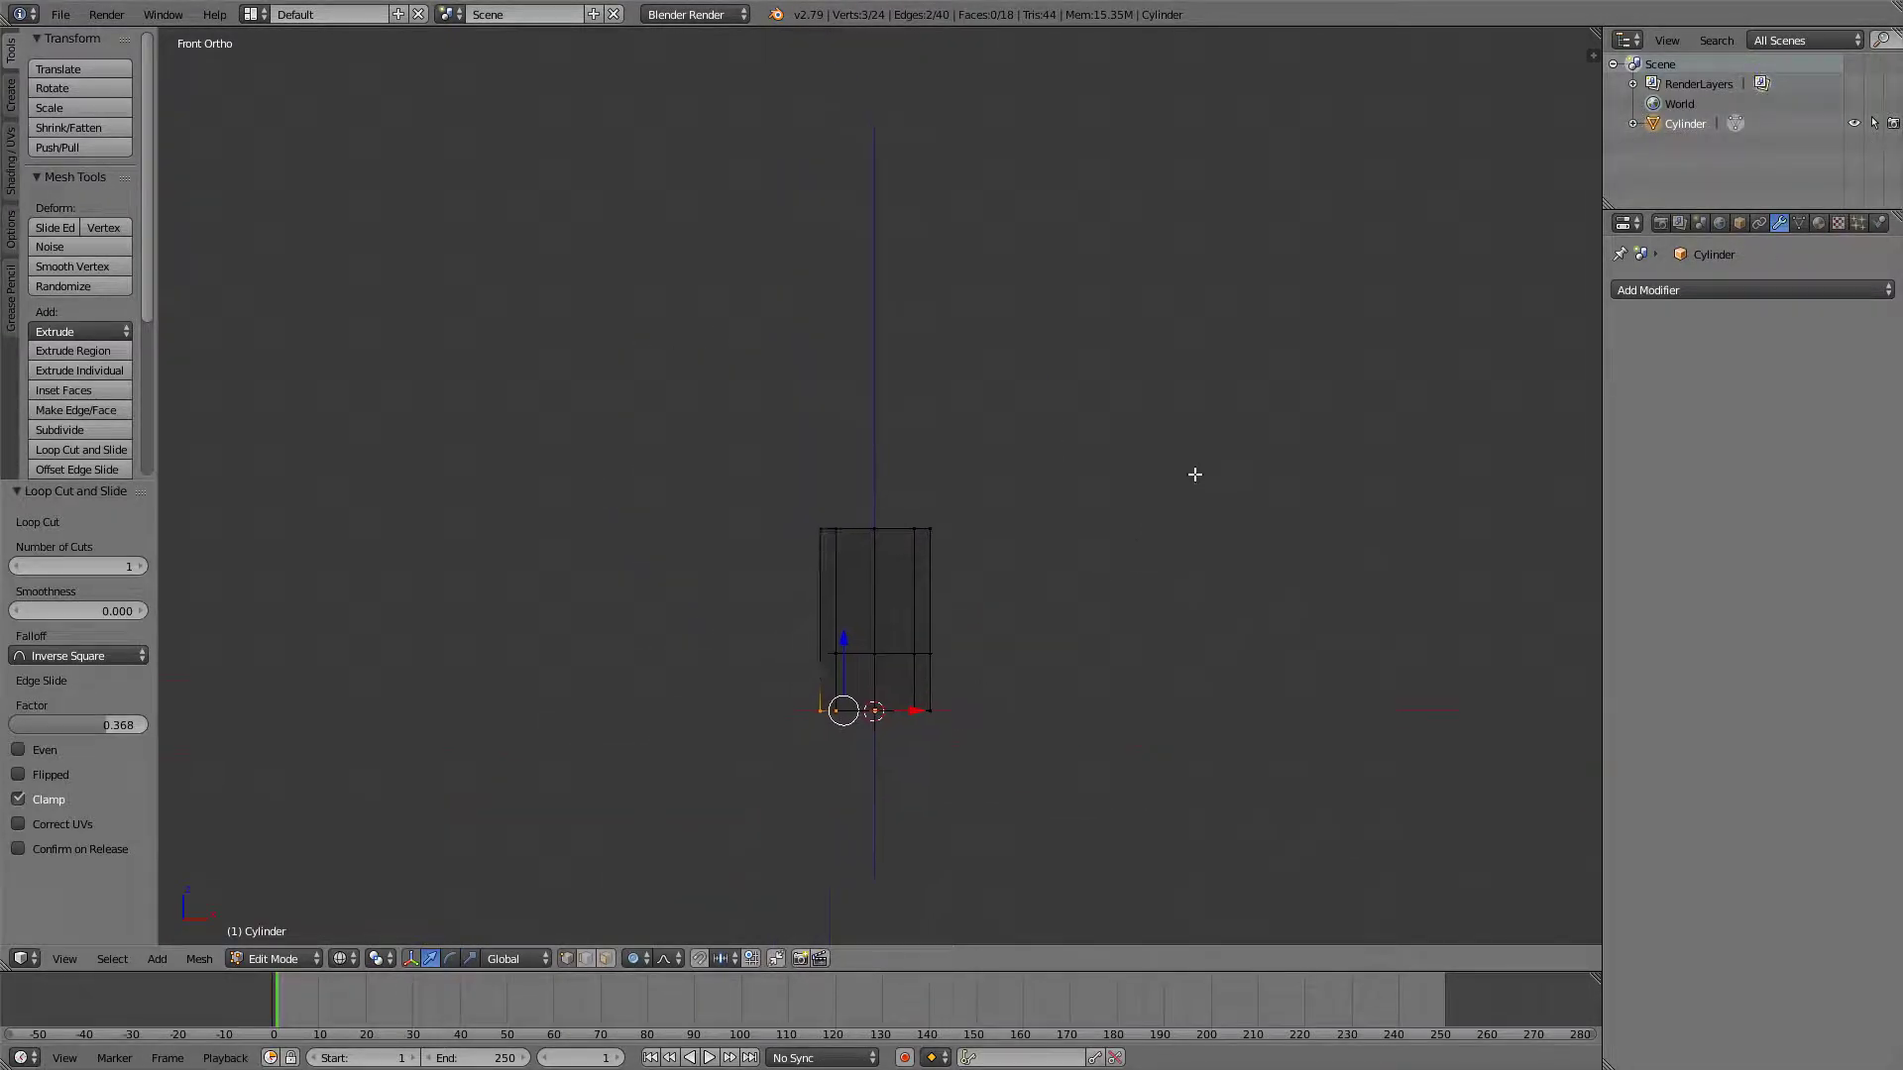
Scale the cylinder's bottom edge ring by about 2.13 without proportional editing to flare the trunk base.
alt+right_click(946, 666)
key(s)
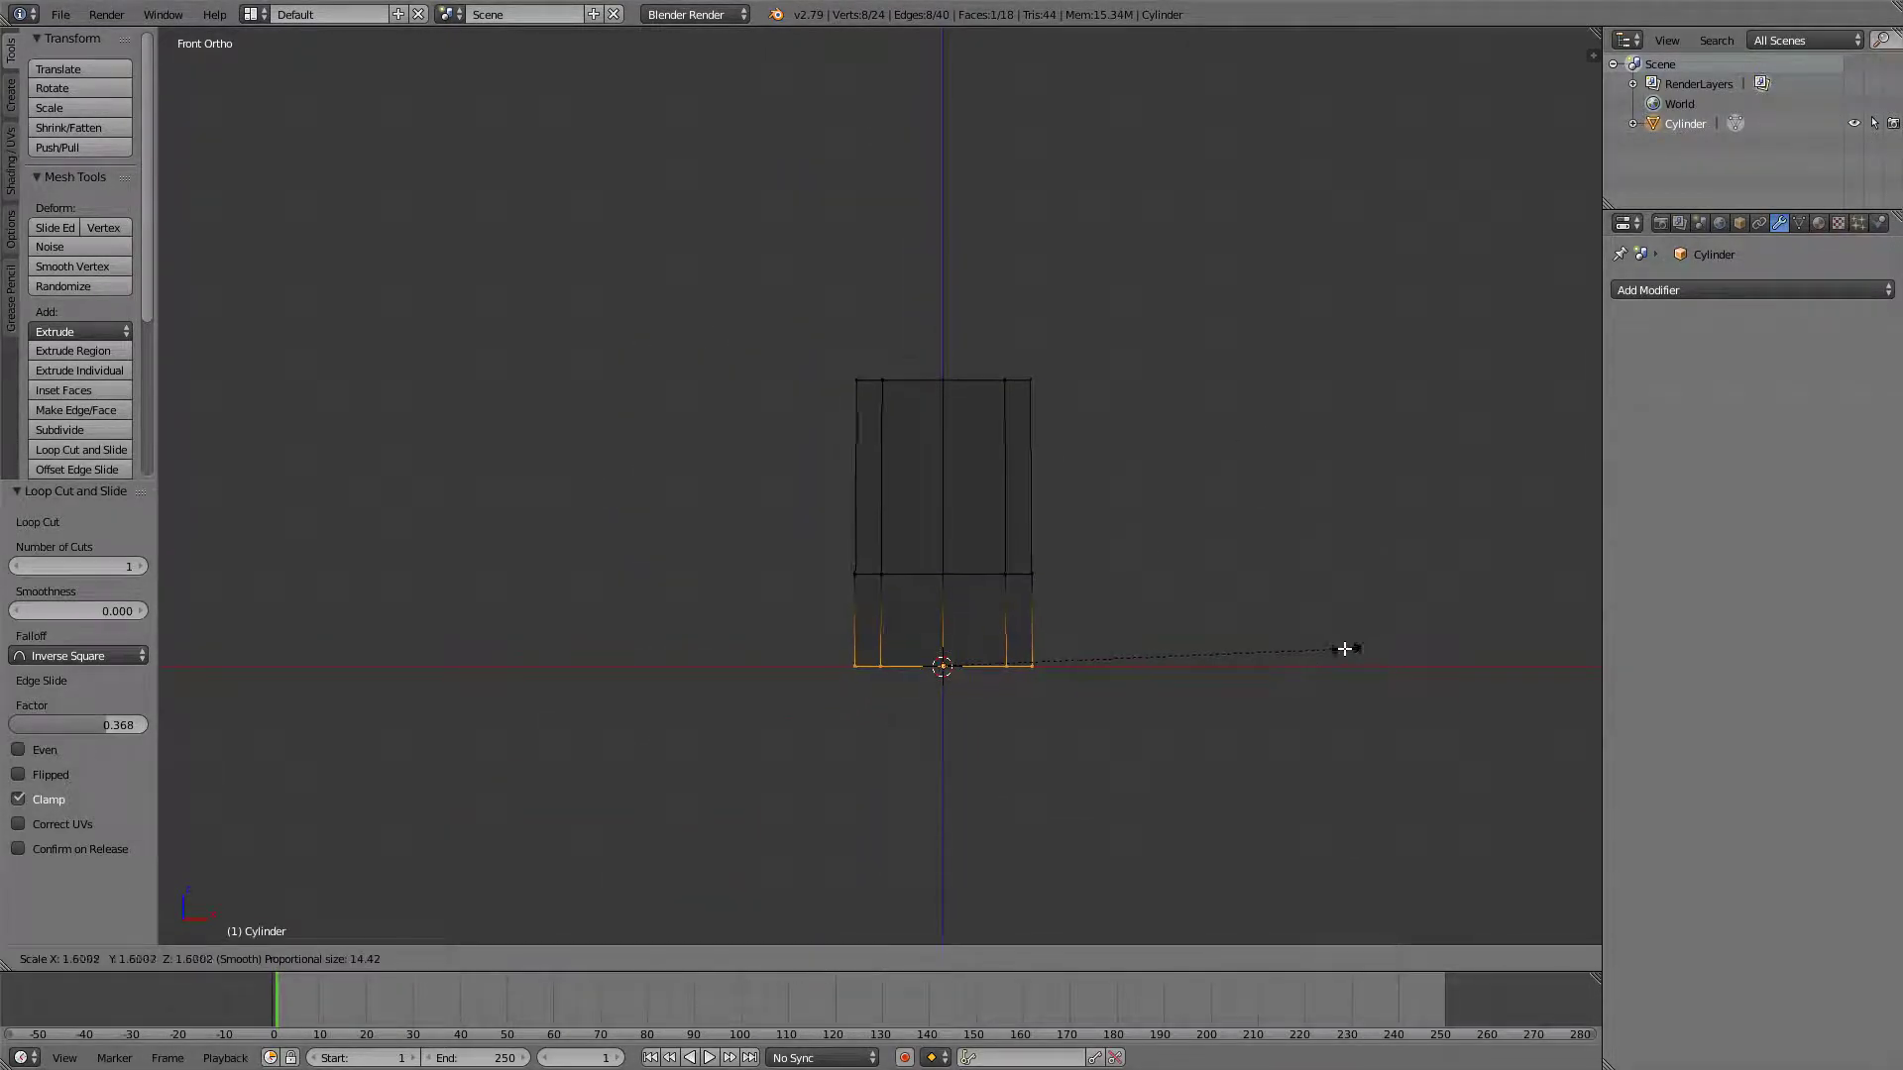
right_click(1332, 649)
key(s)
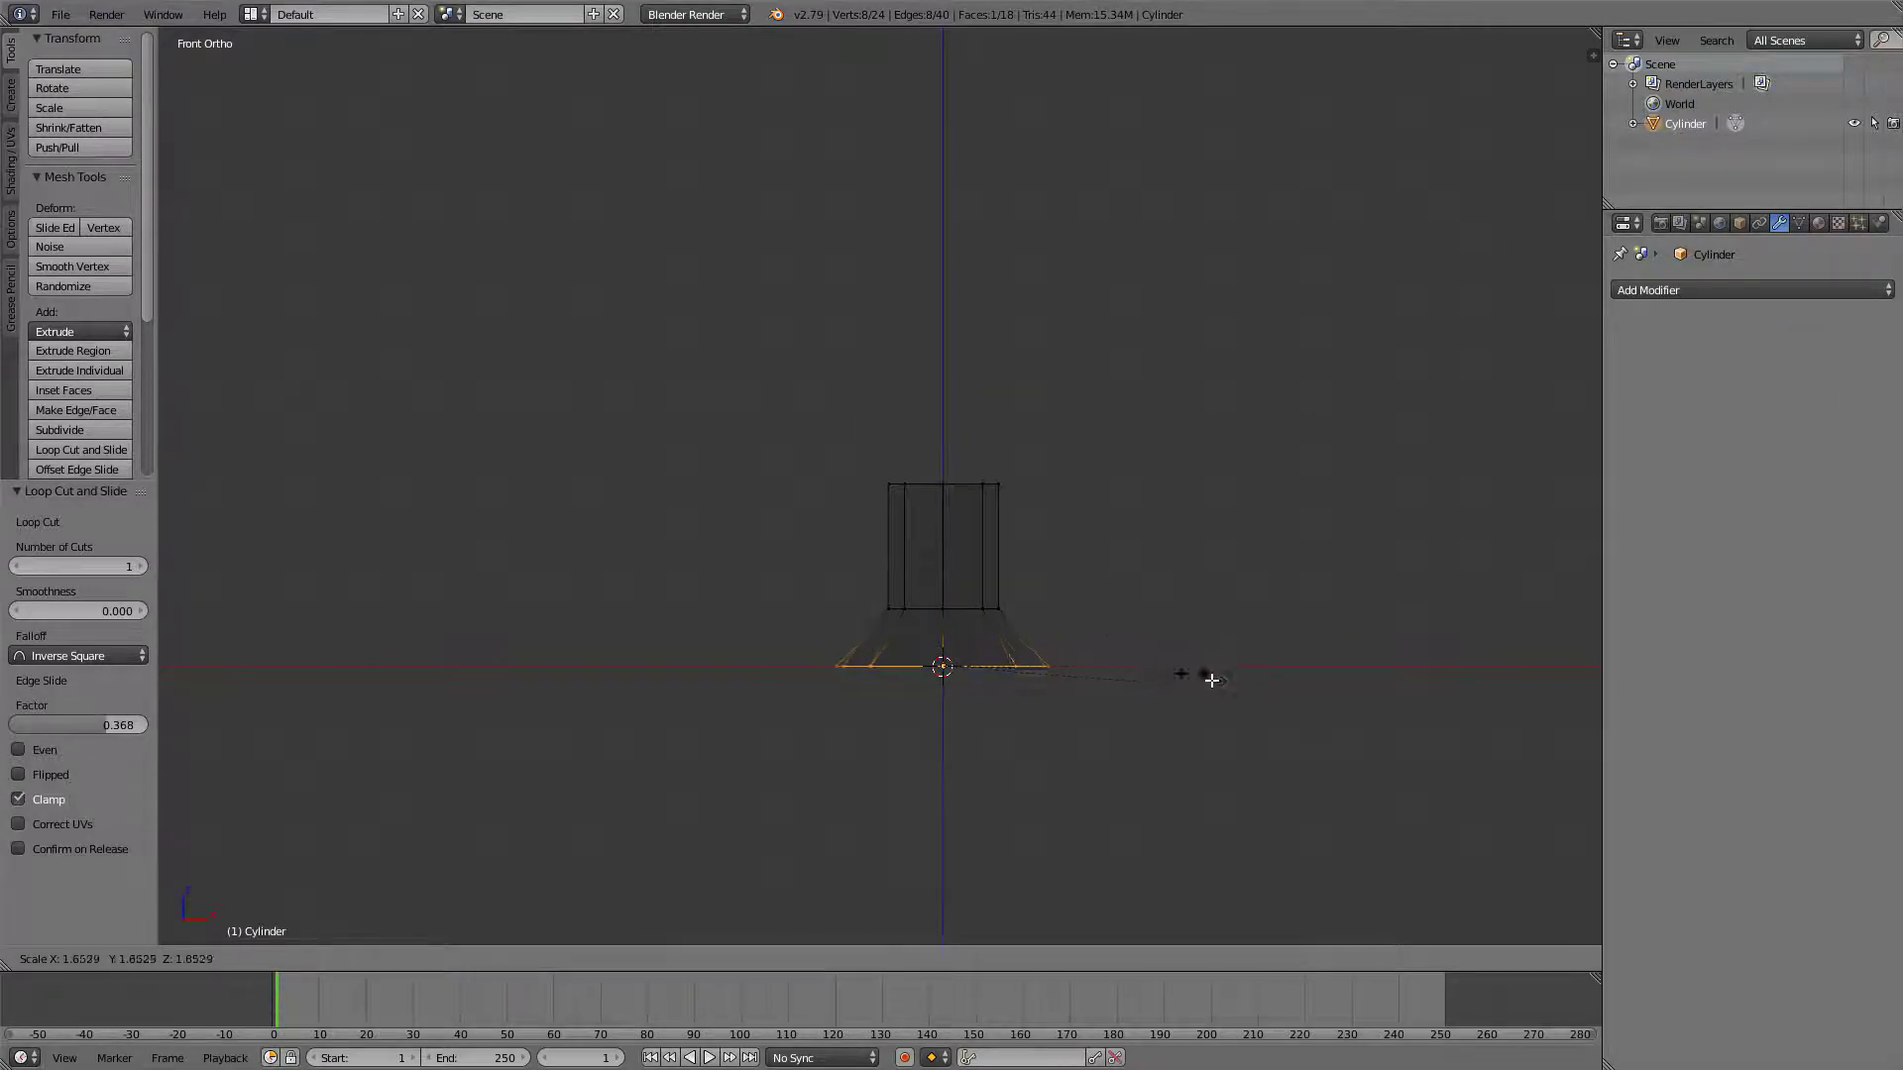
click(1199, 682)
Scale the cylinder's middle edge loop by about 1.51 to smooth the flare.
right_click(1004, 606)
key(z)
key(z)
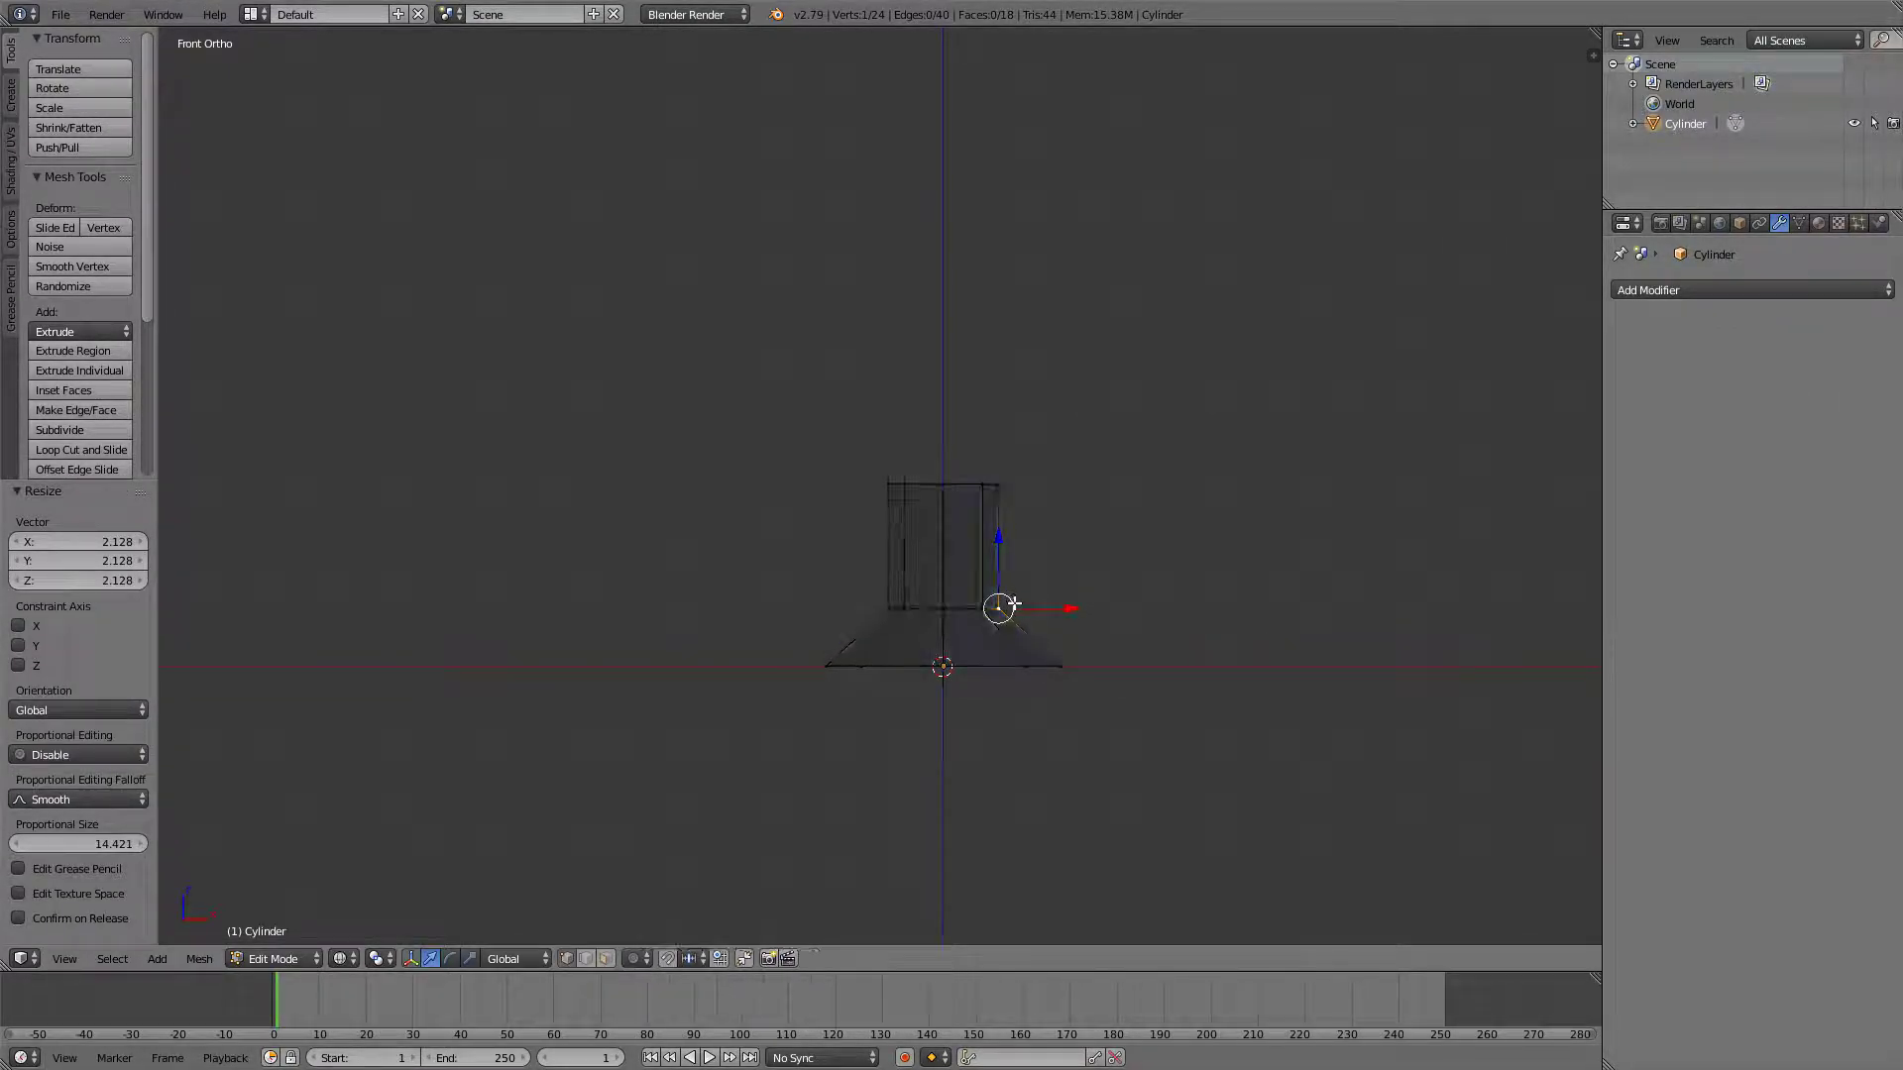
alt+right_click(991, 608)
key(s)
click(1278, 625)
Widen the cylinder's top edge ring slightly and return to solid shading.
alt+right_click(976, 484)
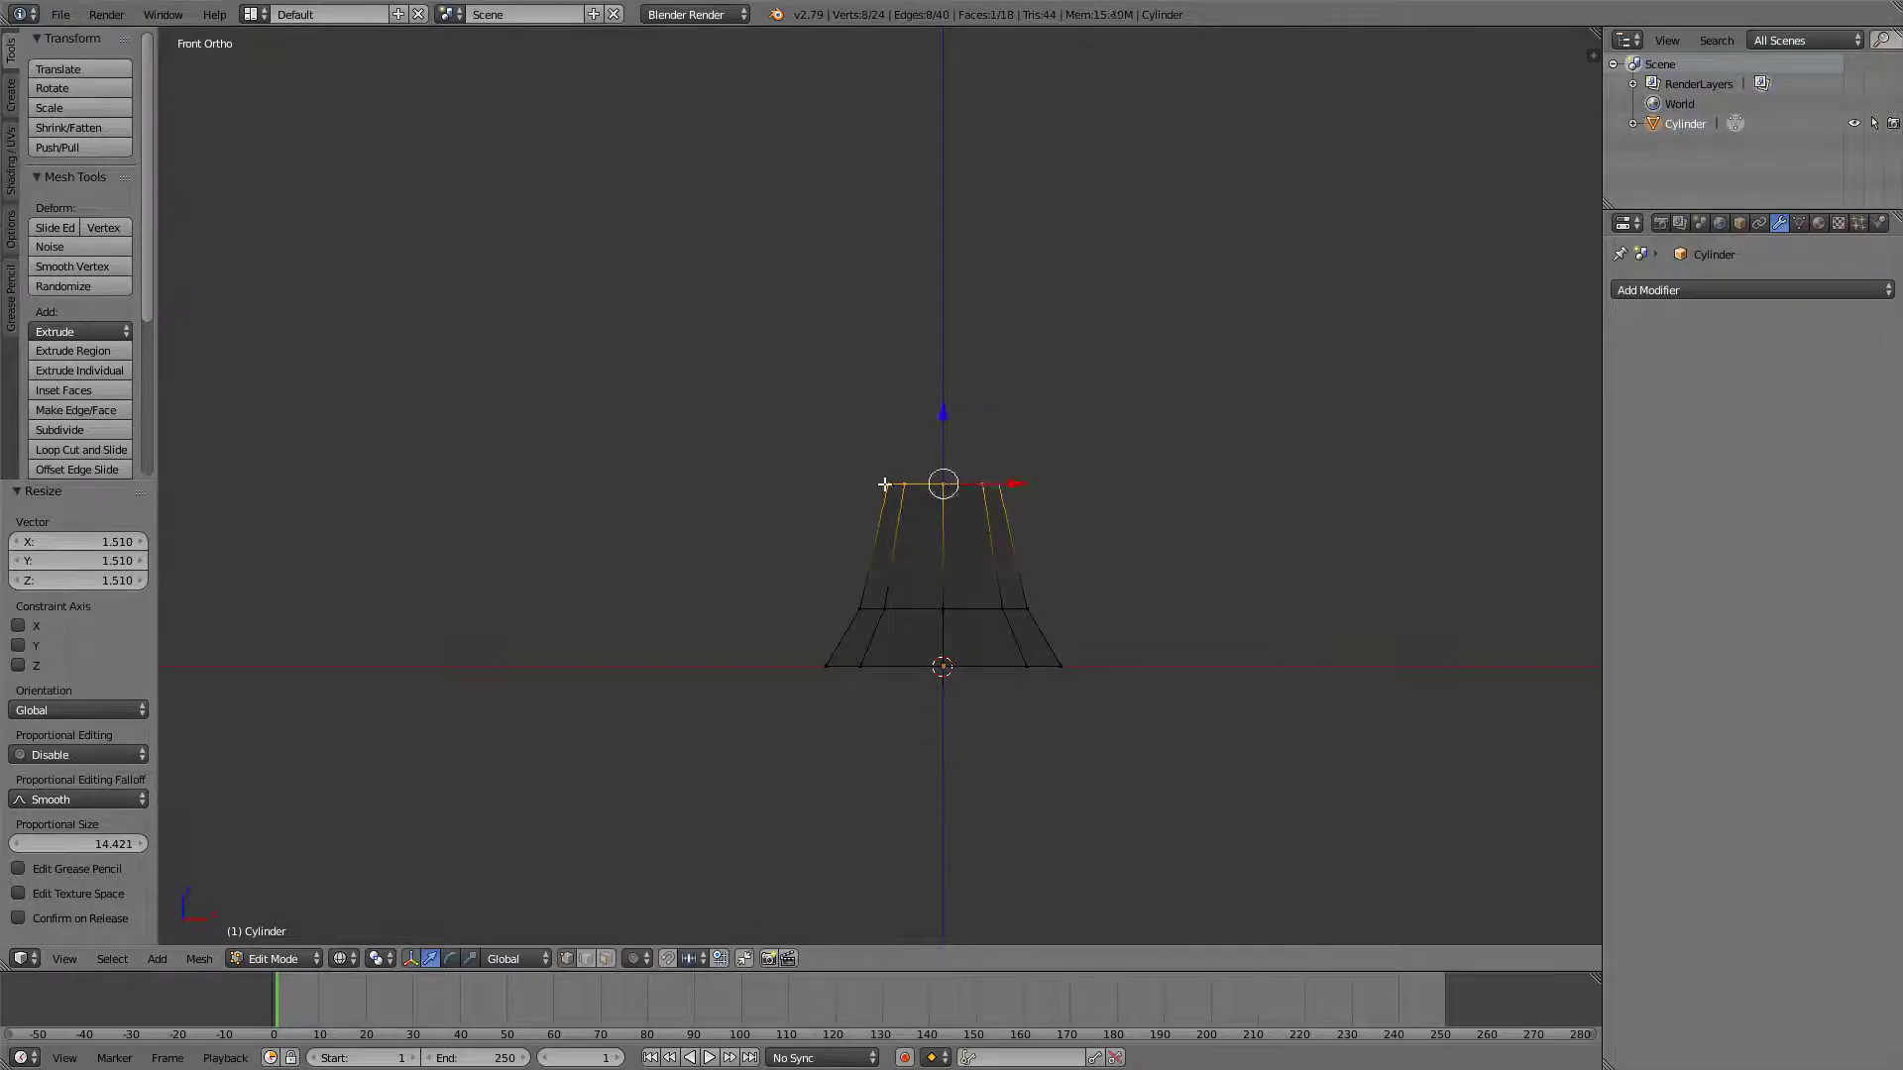
key(s)
click(867, 495)
key(z)
Extrude the cylinder's top upward in several segments, shifting and rotating them into a slightly bent trunk.
scroll(851, 639, down, 5)
key(e)
click(1070, 436)
click(1017, 396)
shift+middle_drag(1019, 397, 1020, 476)
key(e)
click(1026, 337)
key(g)
click(1060, 342)
key(r)
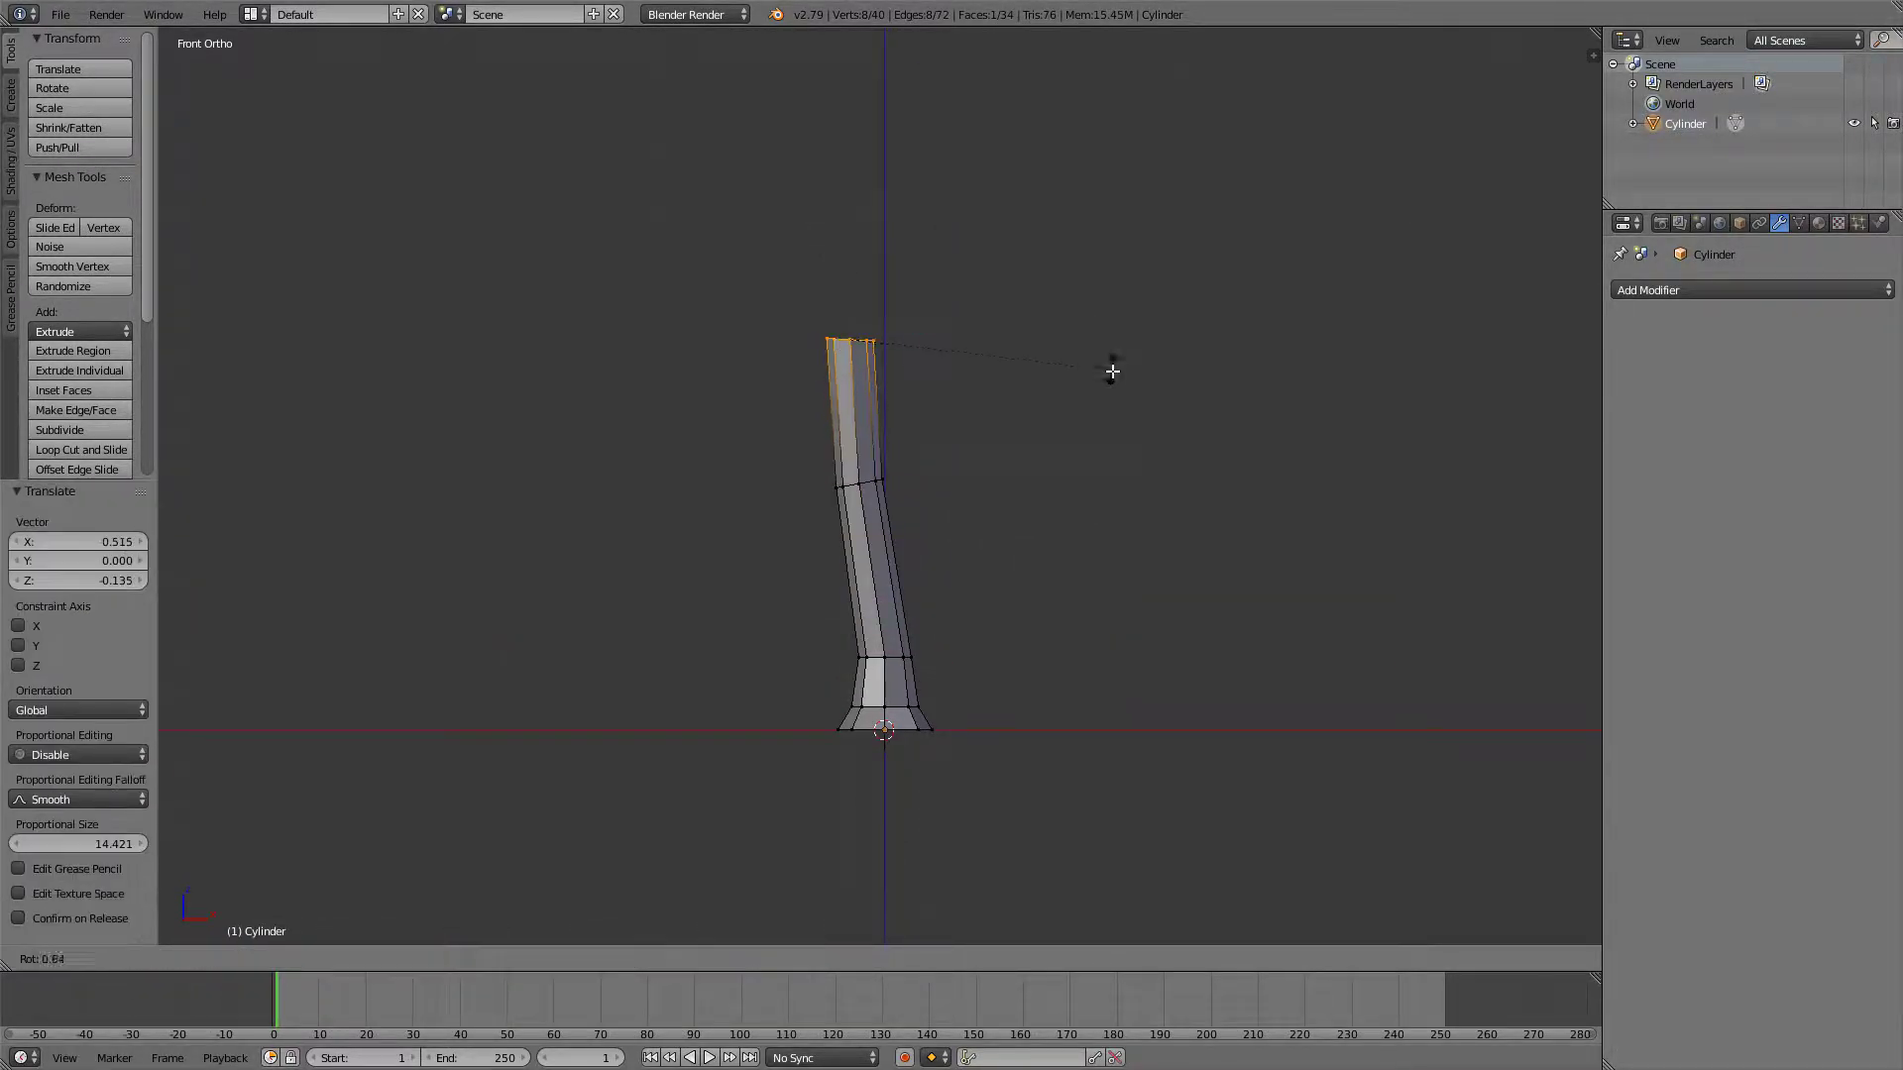
click(1104, 395)
click(998, 328)
key(Tab)
Add an icosphere, enlarge it and place it above the trunk, shifted about -1.5 units along X.
scroll(971, 395, down, 3)
key(a)
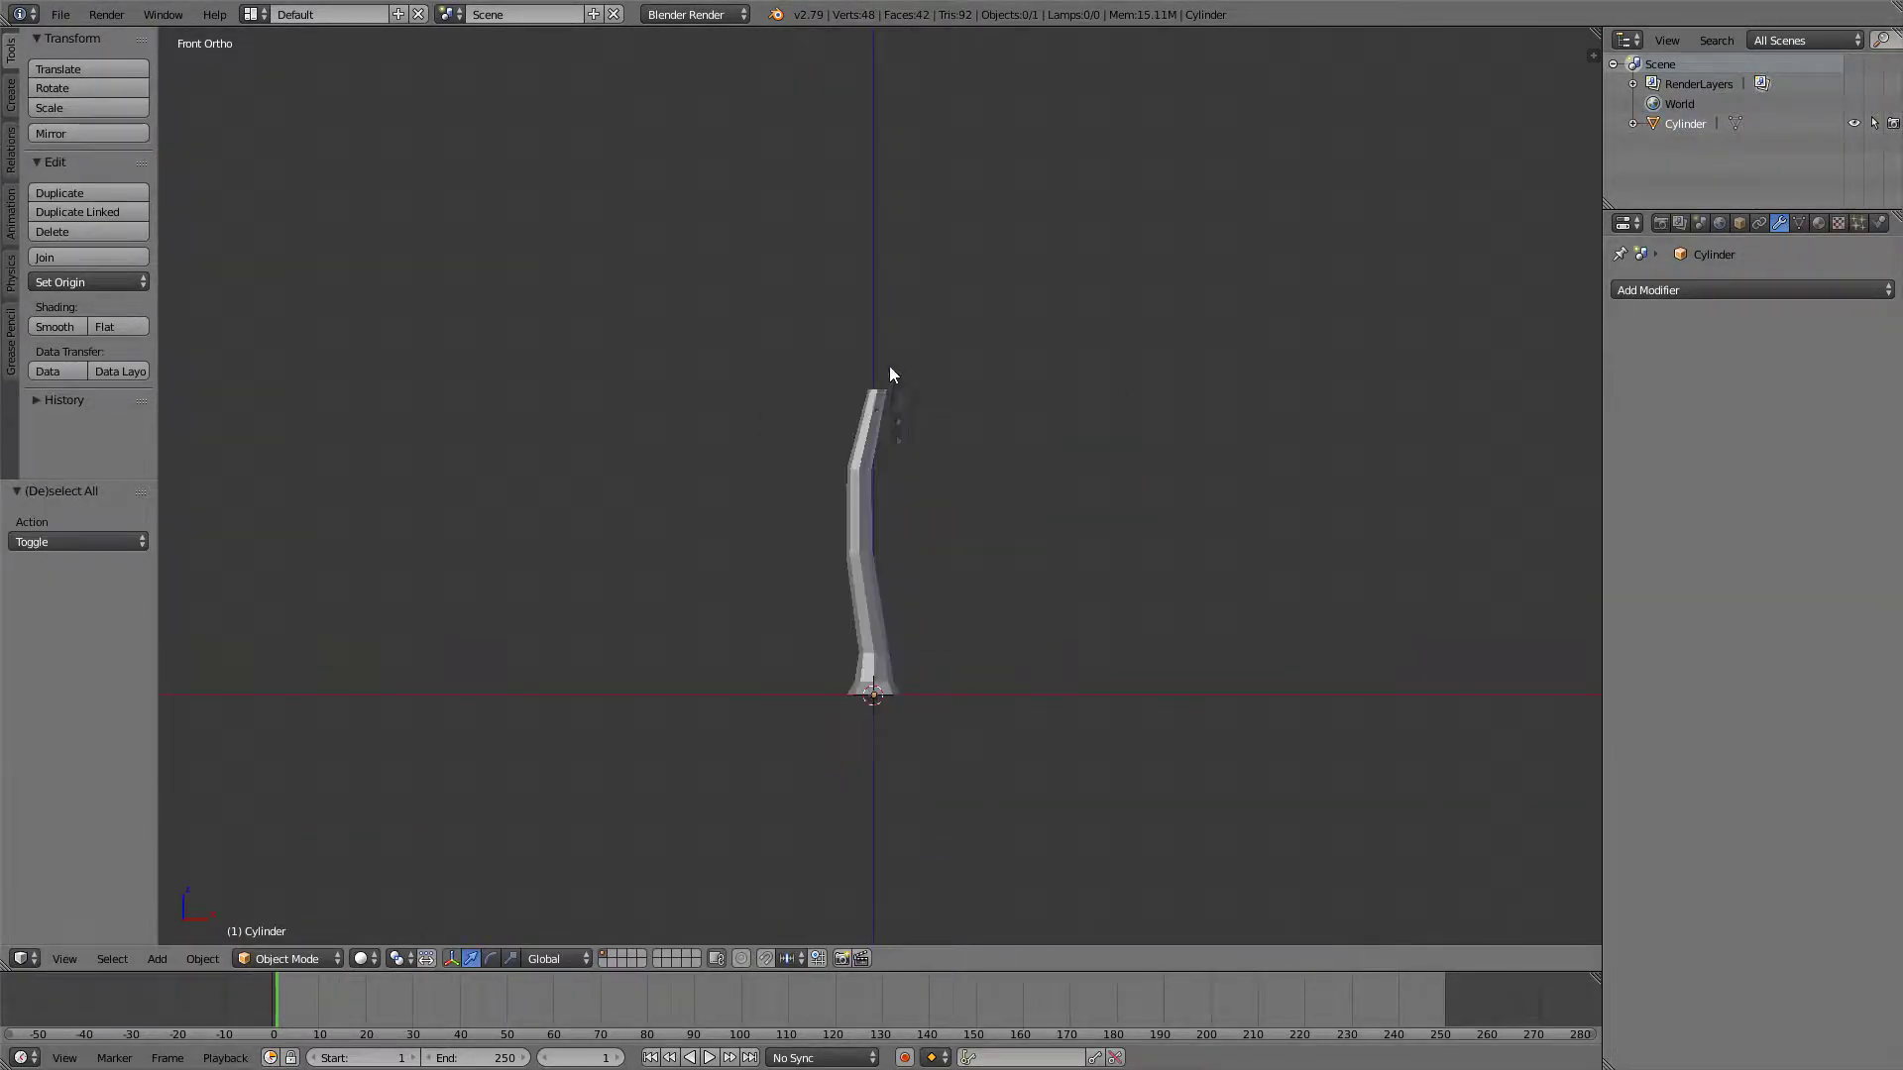
key(shift+a)
click(957, 494)
key(g)
key(z)
click(959, 116)
key(s)
click(915, 383)
key(g)
key(x)
click(884, 421)
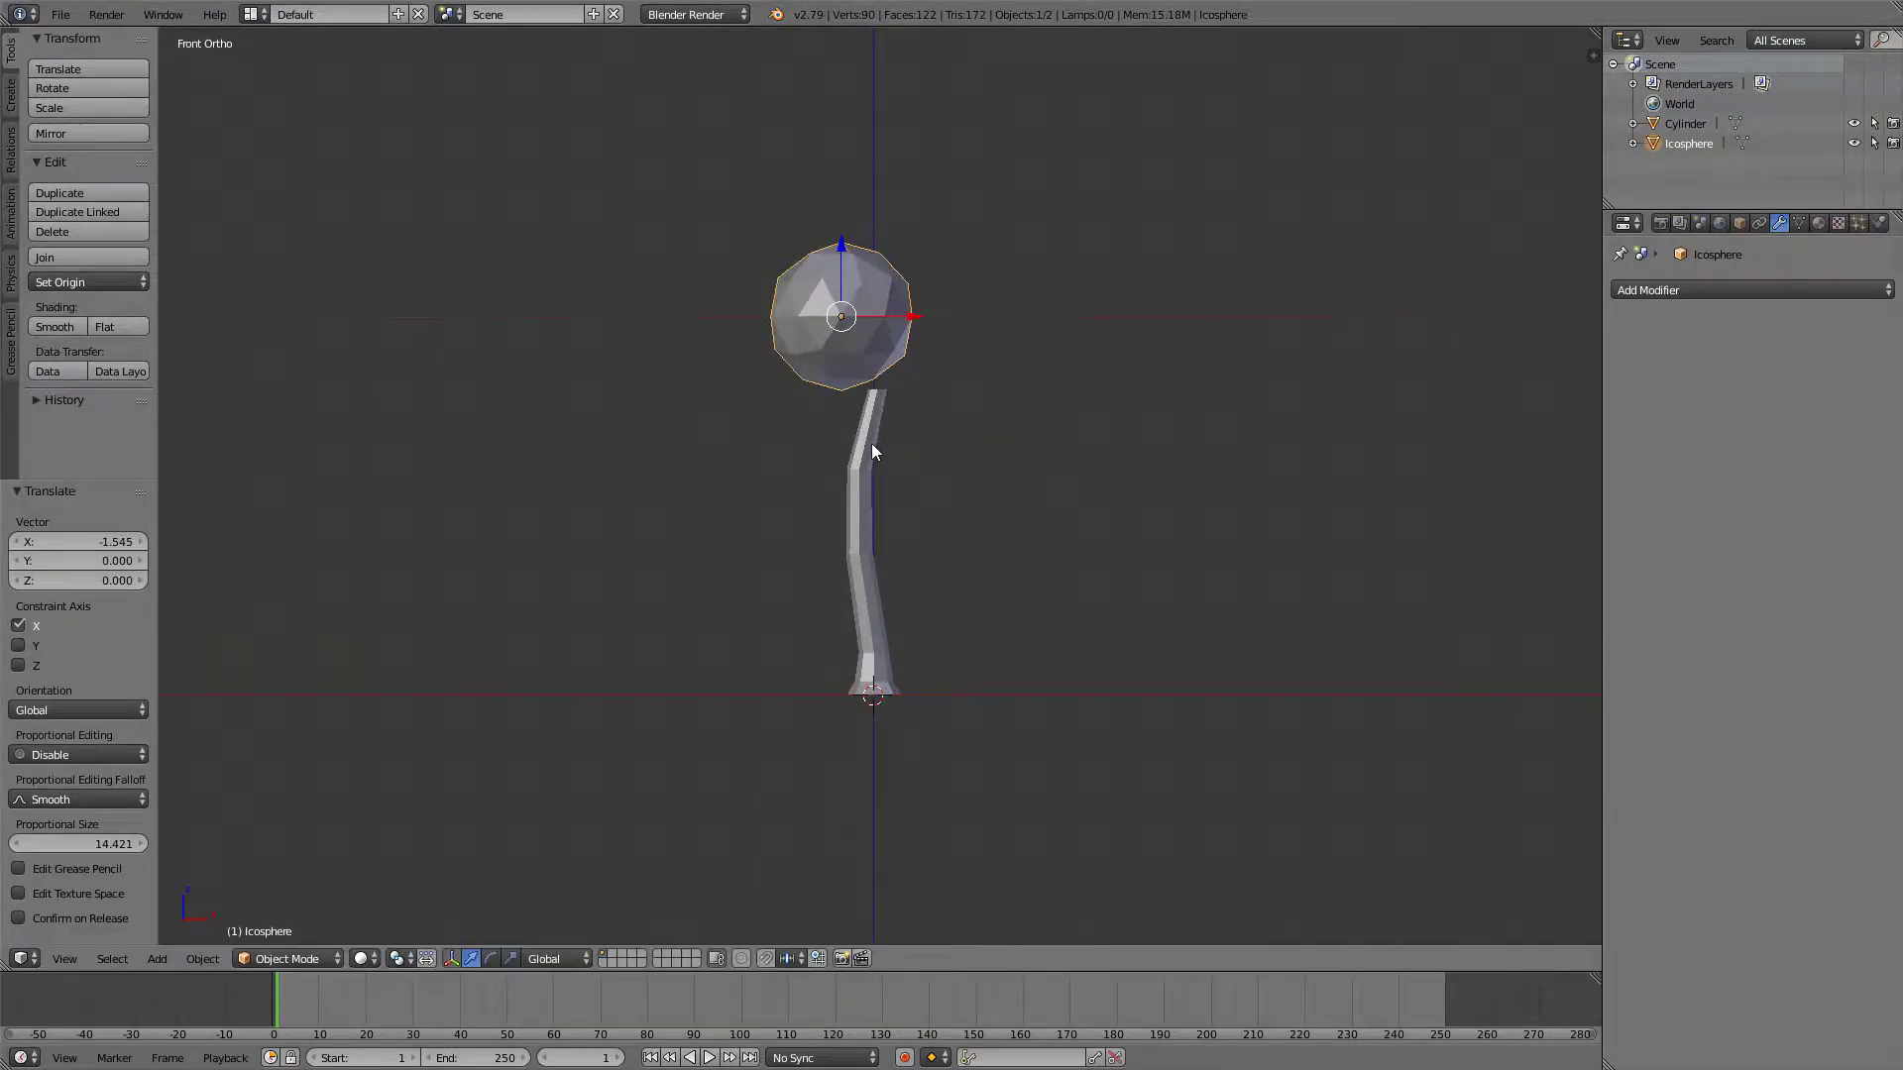
Scale the icosphere along Z and pull its side vertices with proportional editing into an uneven leaf clump.
key(s)
key(z)
click(887, 414)
key(Tab)
right_click(919, 316)
click(980, 304)
right_click(822, 284)
key(g)
click(860, 315)
key(Tab)
Move the leaf clump along X and down along Z onto the top of the trunk.
key(g)
key(x)
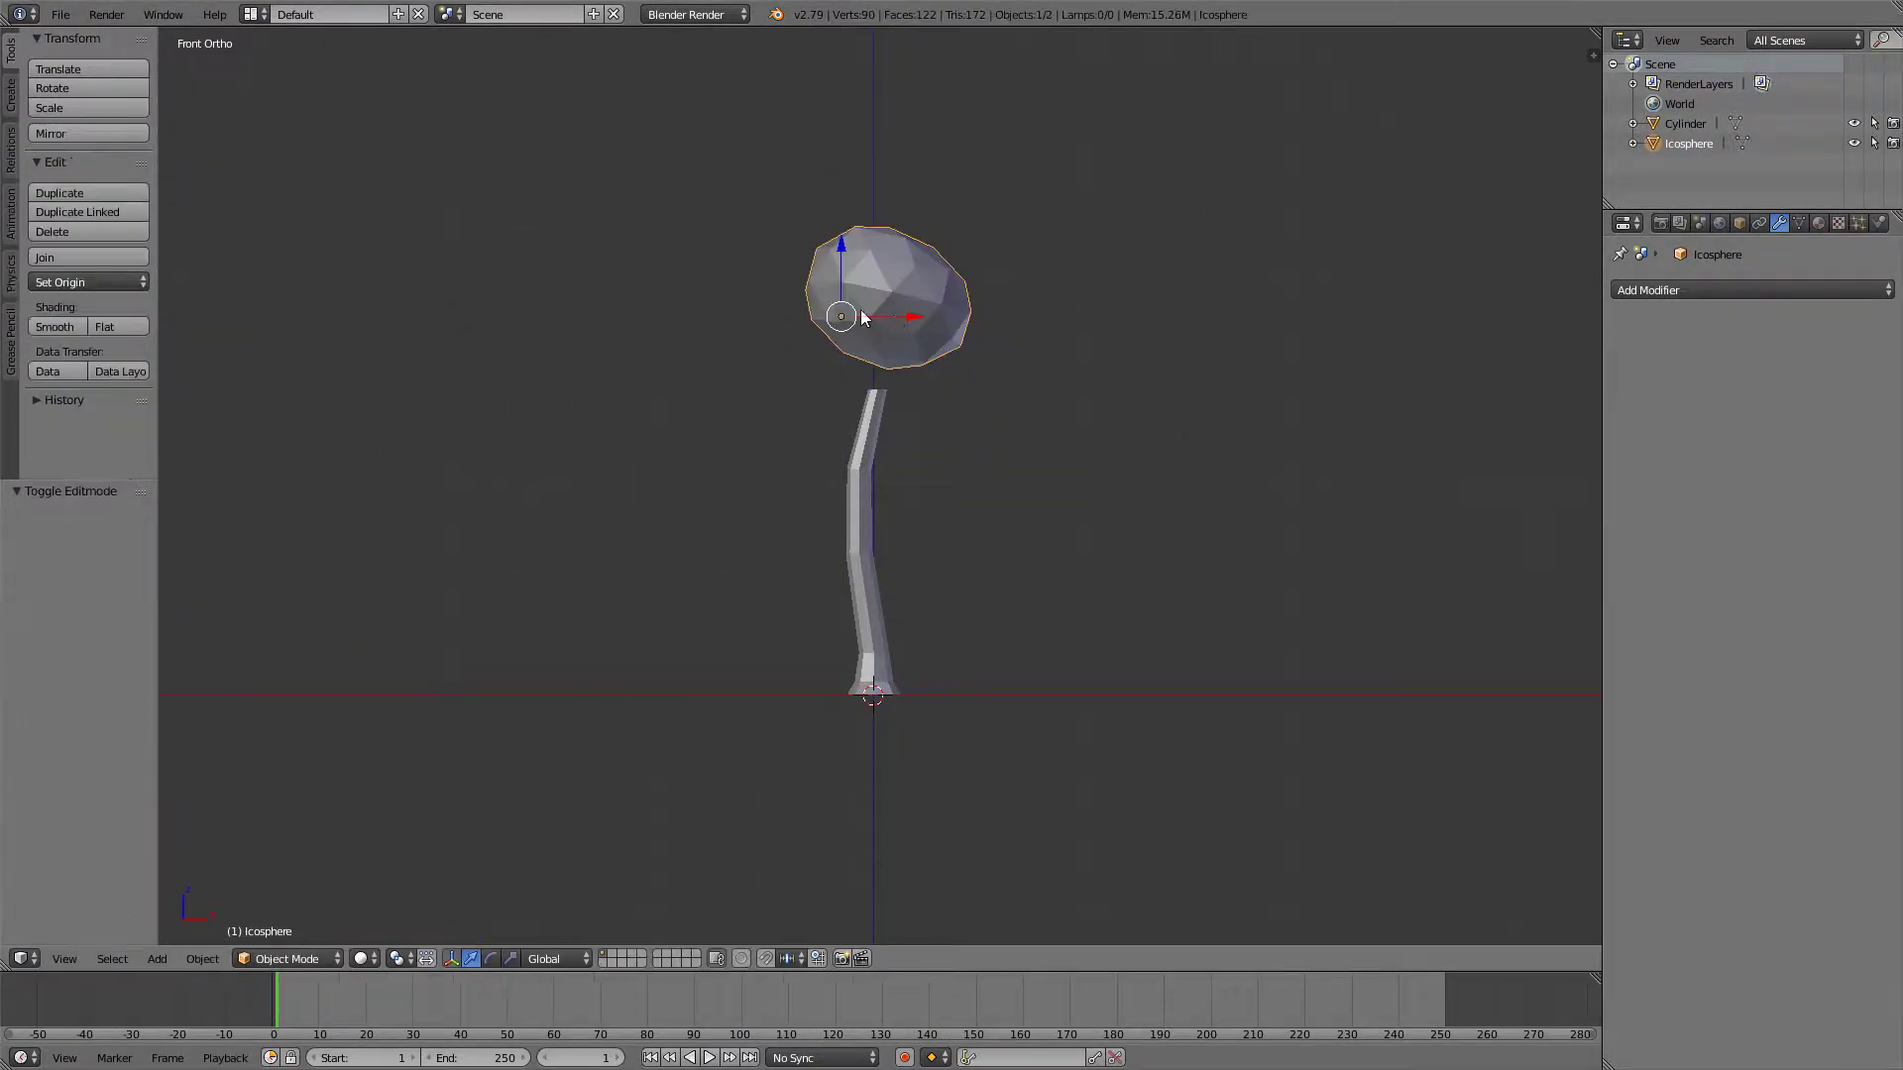
click(804, 322)
key(g)
key(z)
middle_drag(834, 401, 704, 482)
click(761, 500)
Duplicate the leaf clump to the other side of the trunk top, rotate the copy and adjust its X position.
scroll(872, 456, up, 2)
key(shift+d)
click(1052, 388)
key(r)
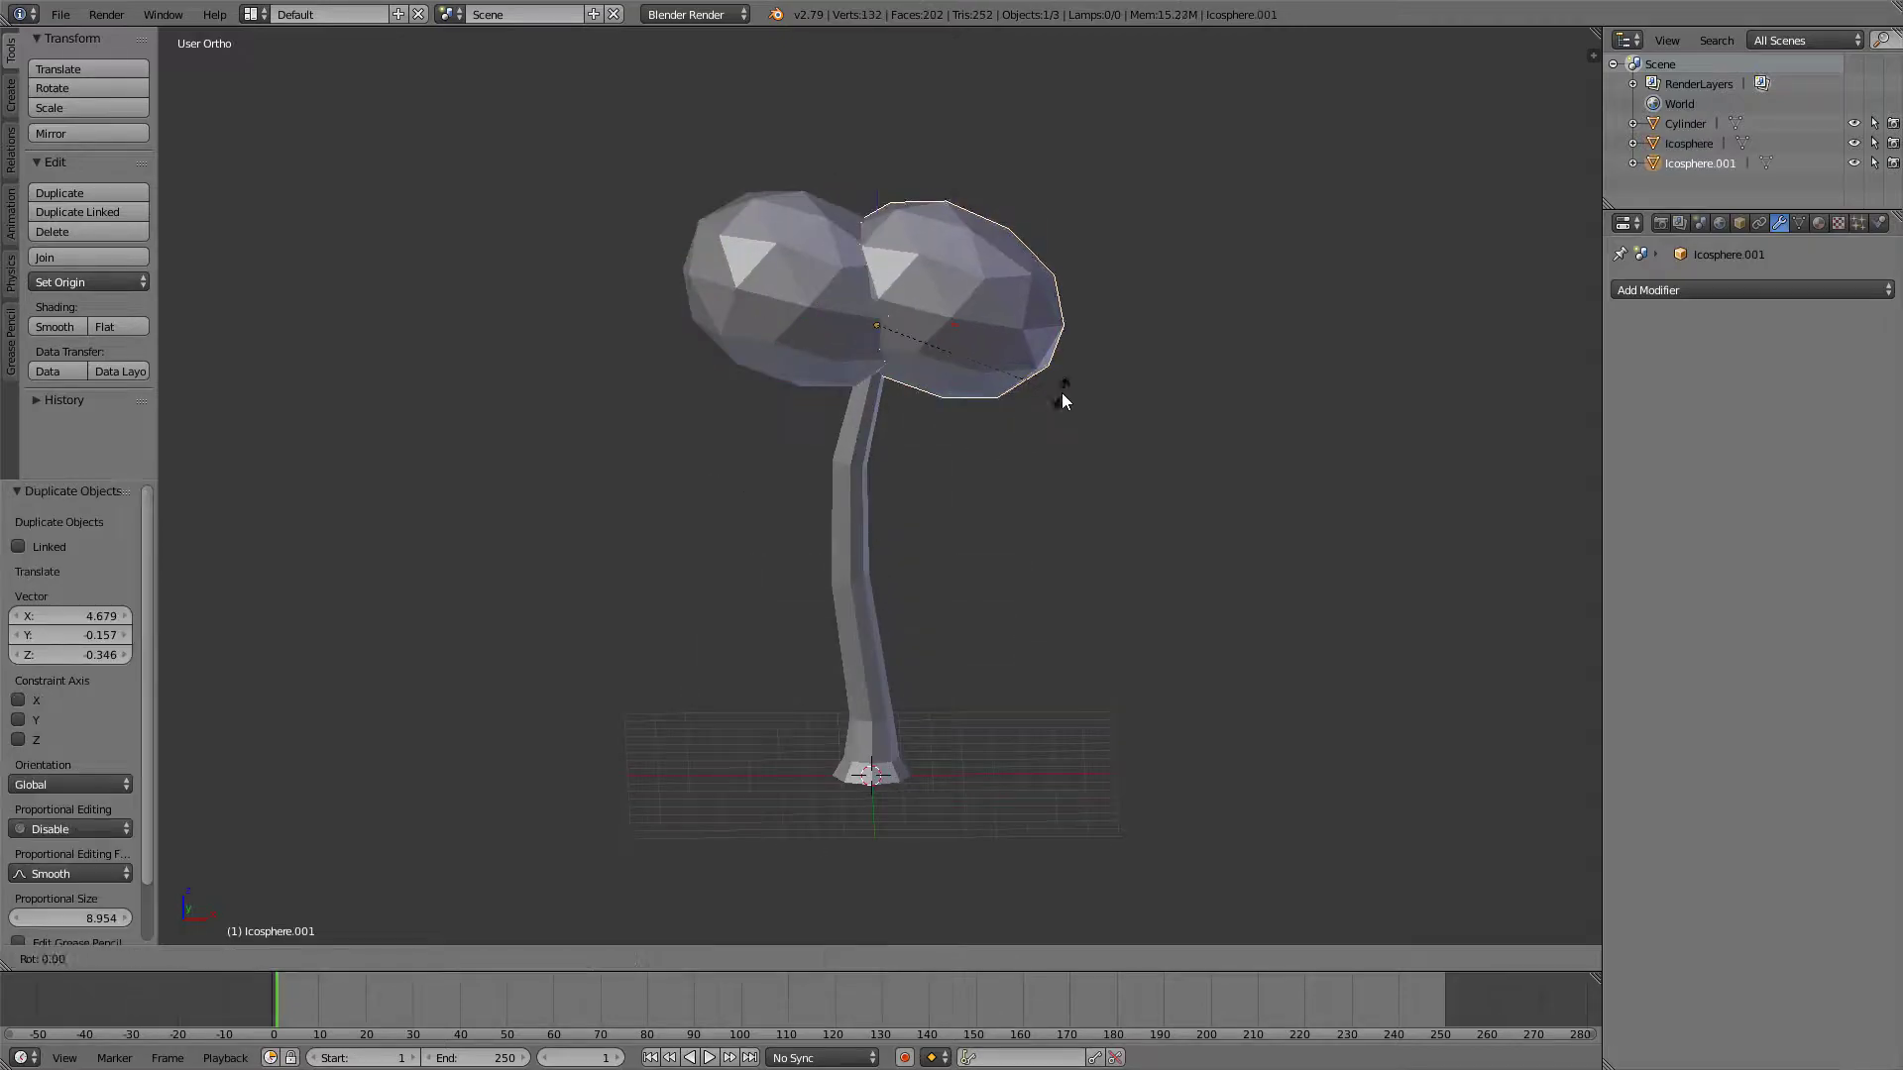
click(1059, 416)
key(g)
key(y)
key(x)
click(1003, 401)
Scale down the second leaf clump and raise it about 1.6 units along Z.
middle_drag(1021, 386, 1075, 317)
key(s)
click(1090, 302)
key(g)
key(z)
click(1087, 263)
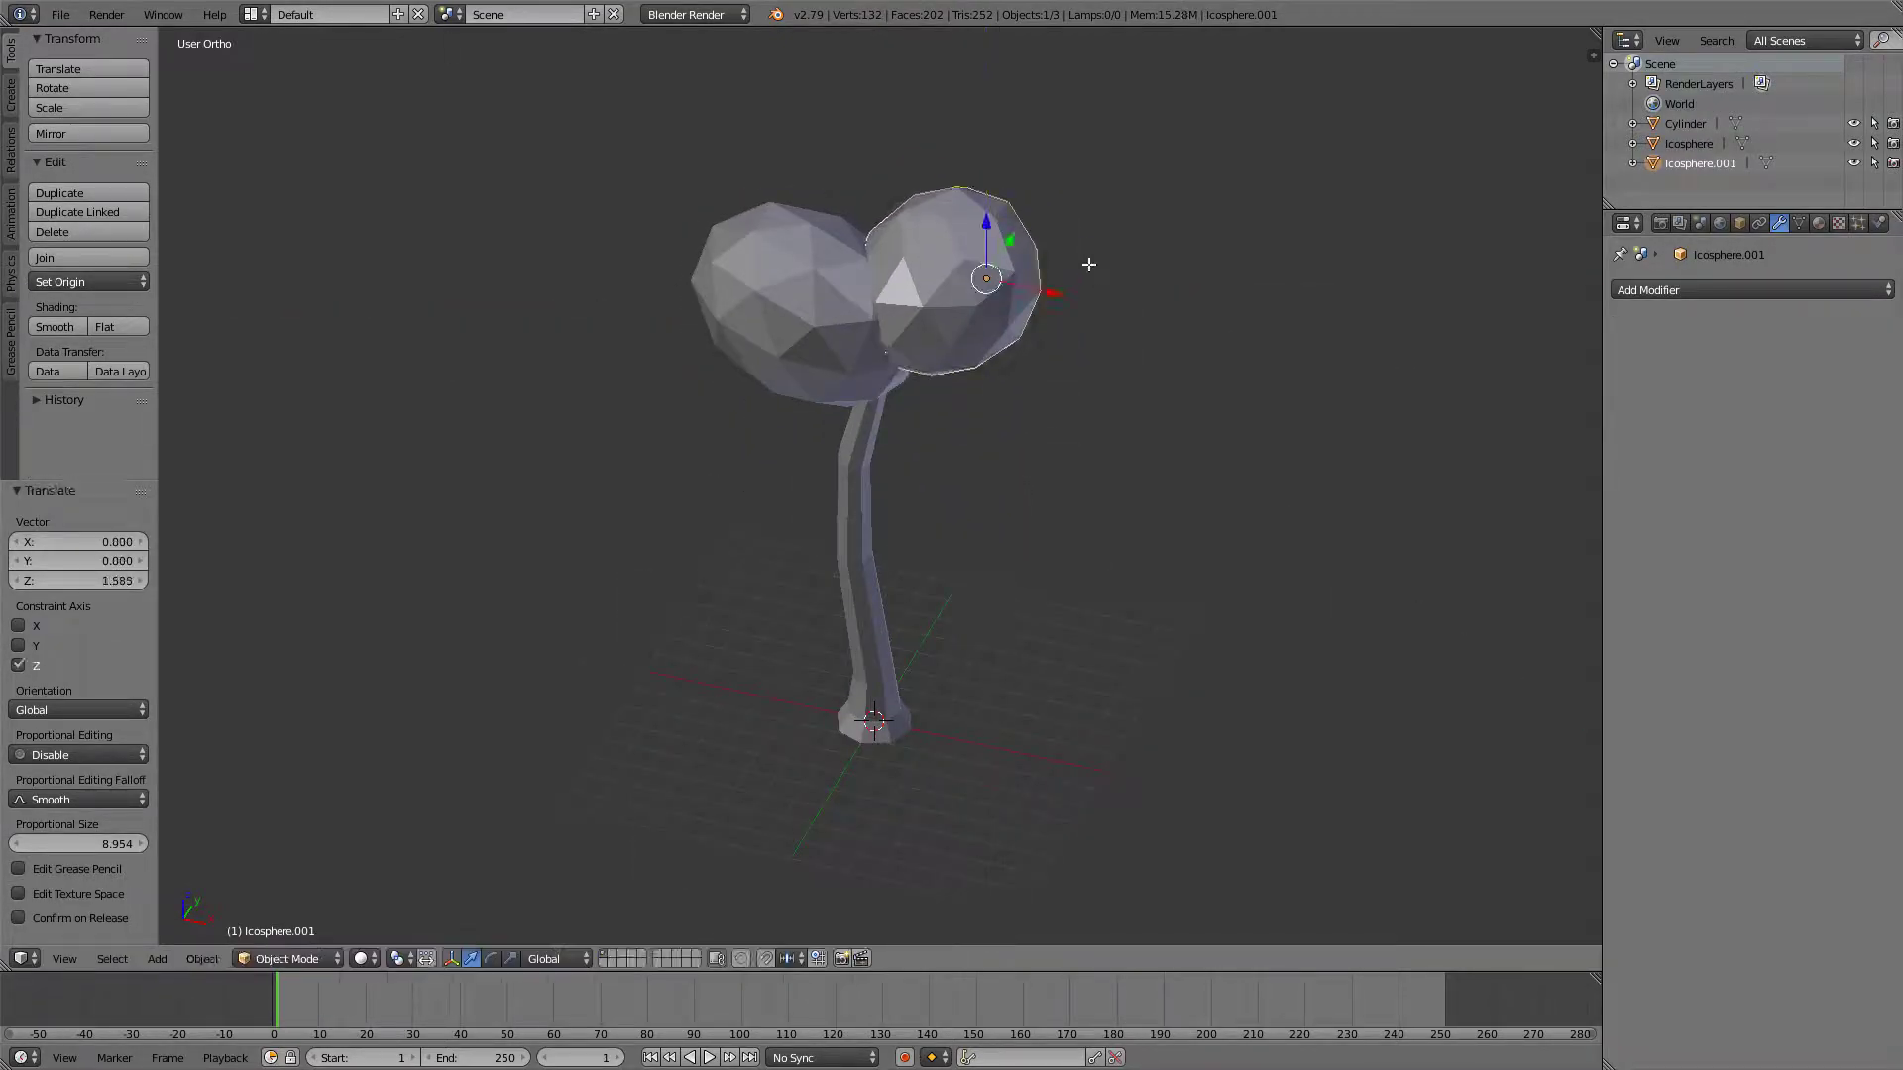
Duplicate the second leaf clump, rotate the copy around Z and place it below the others, about -3.7 units along Y.
key(shift+d)
middle_drag(1076, 436, 843, 432)
key(r)
key(z)
click(812, 432)
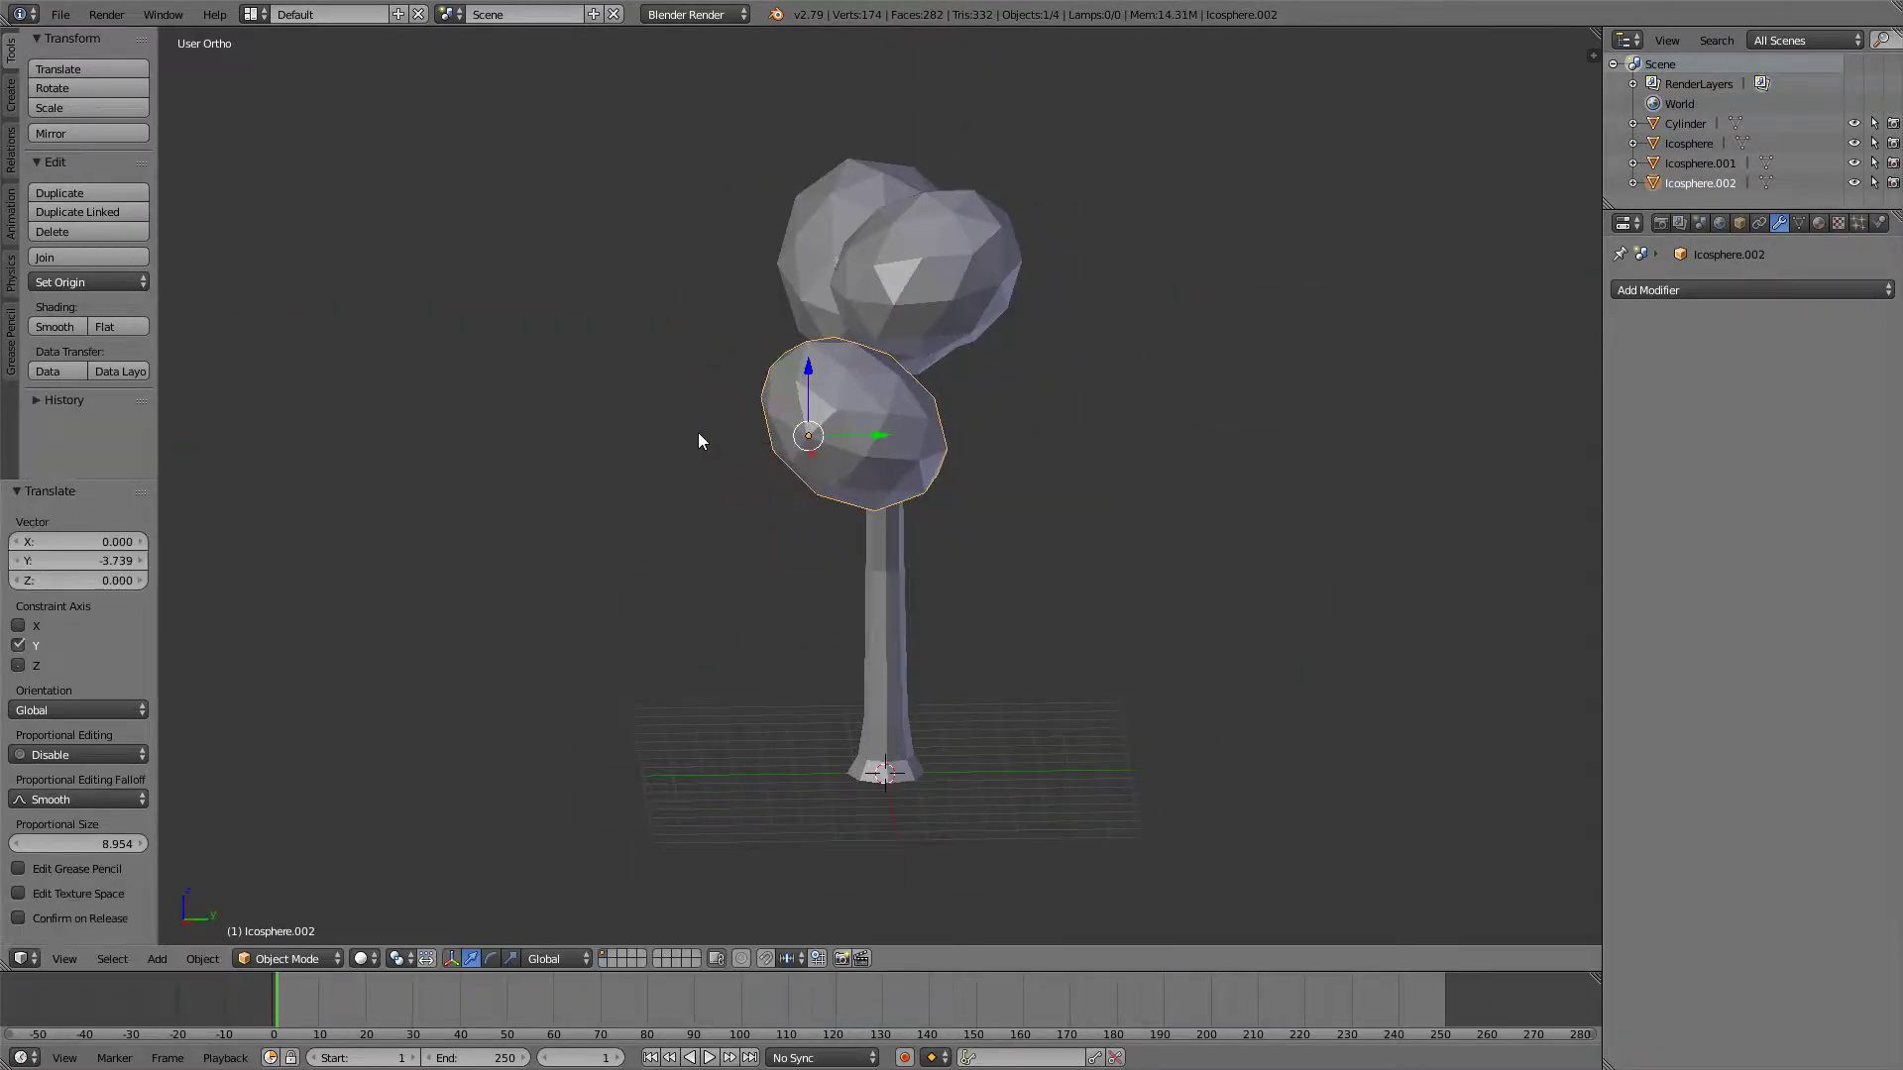
middle_drag(698, 432, 822, 491)
key(r)
key(z)
click(1227, 300)
key(Tab)
middle_drag(1227, 300, 689, 388)
key(Tab)
Move the trunk's top edge ring along Z and Y so it meets the leaf clumps.
right_click(892, 416)
key(Tab)
key(z)
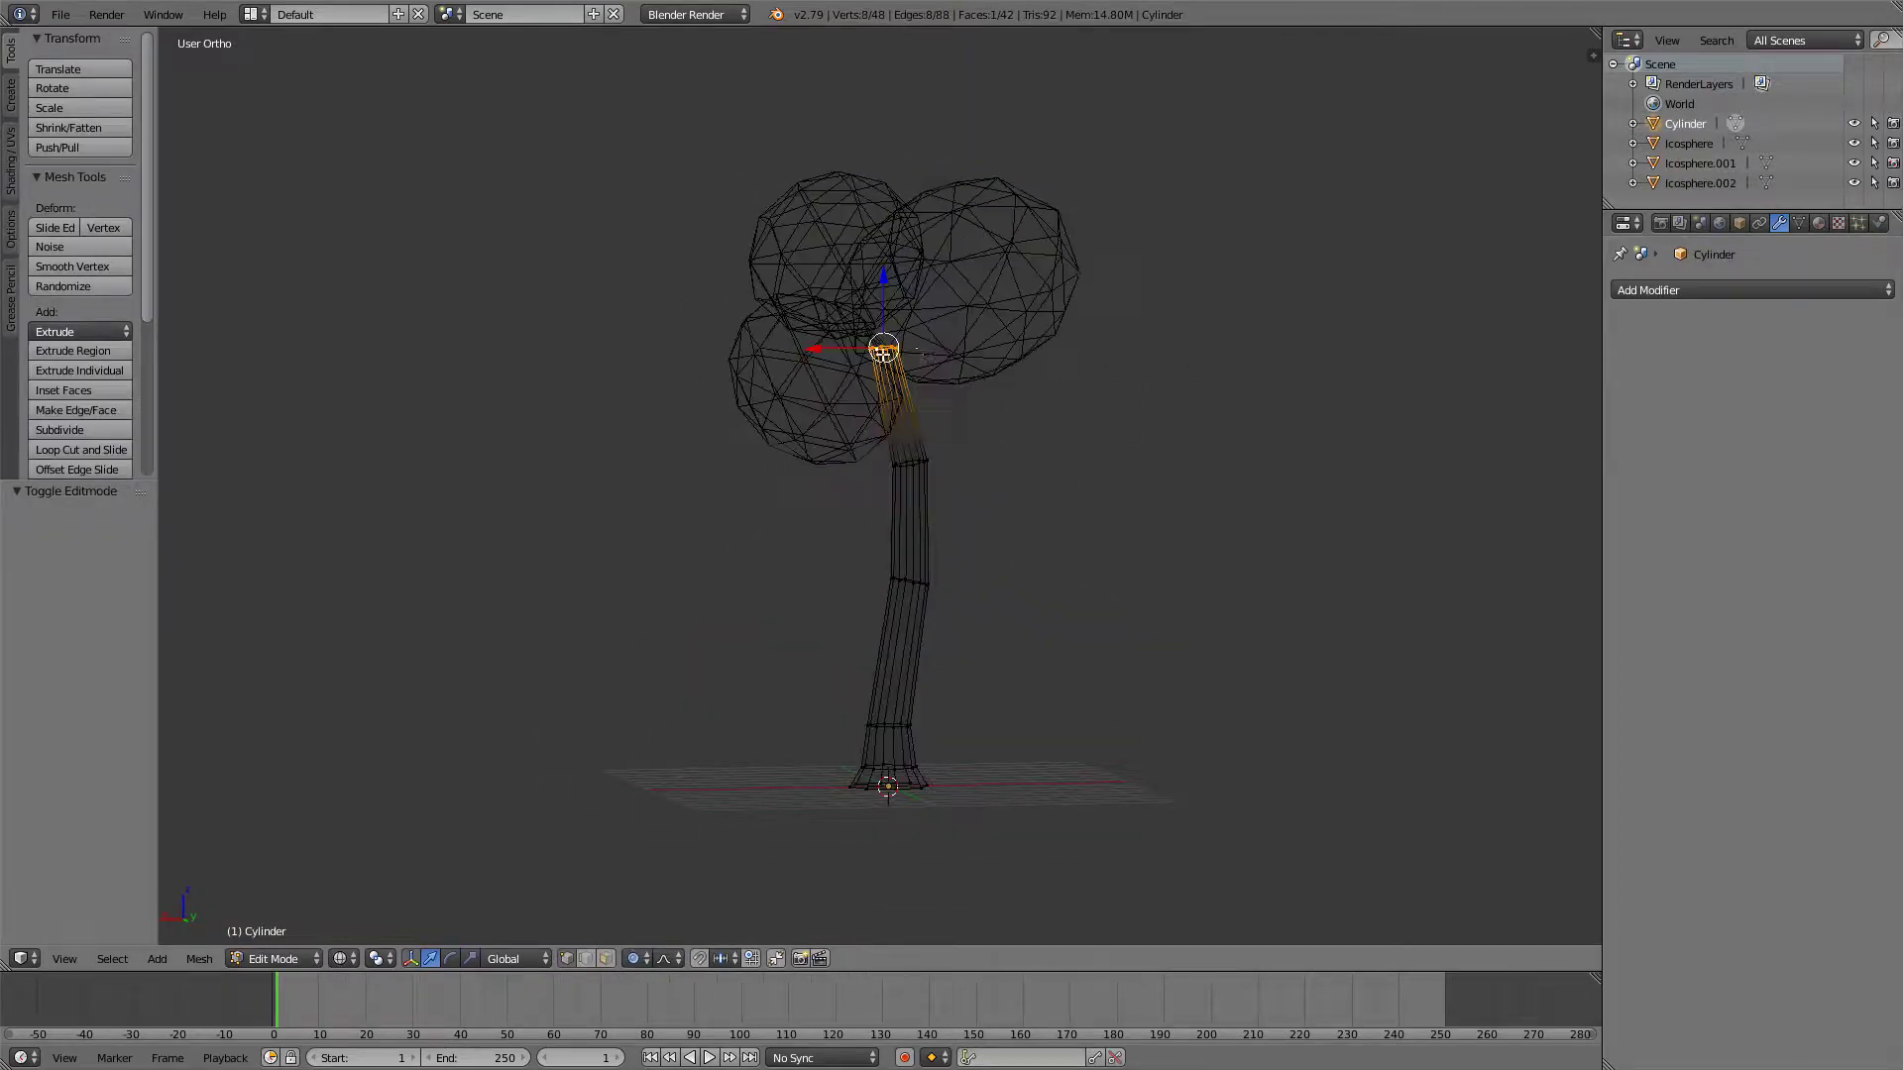
key(z)
key(g)
key(z)
click(927, 388)
key(g)
key(y)
click(1003, 370)
key(Tab)
key(a)
middle_drag(1004, 369, 1300, 401)
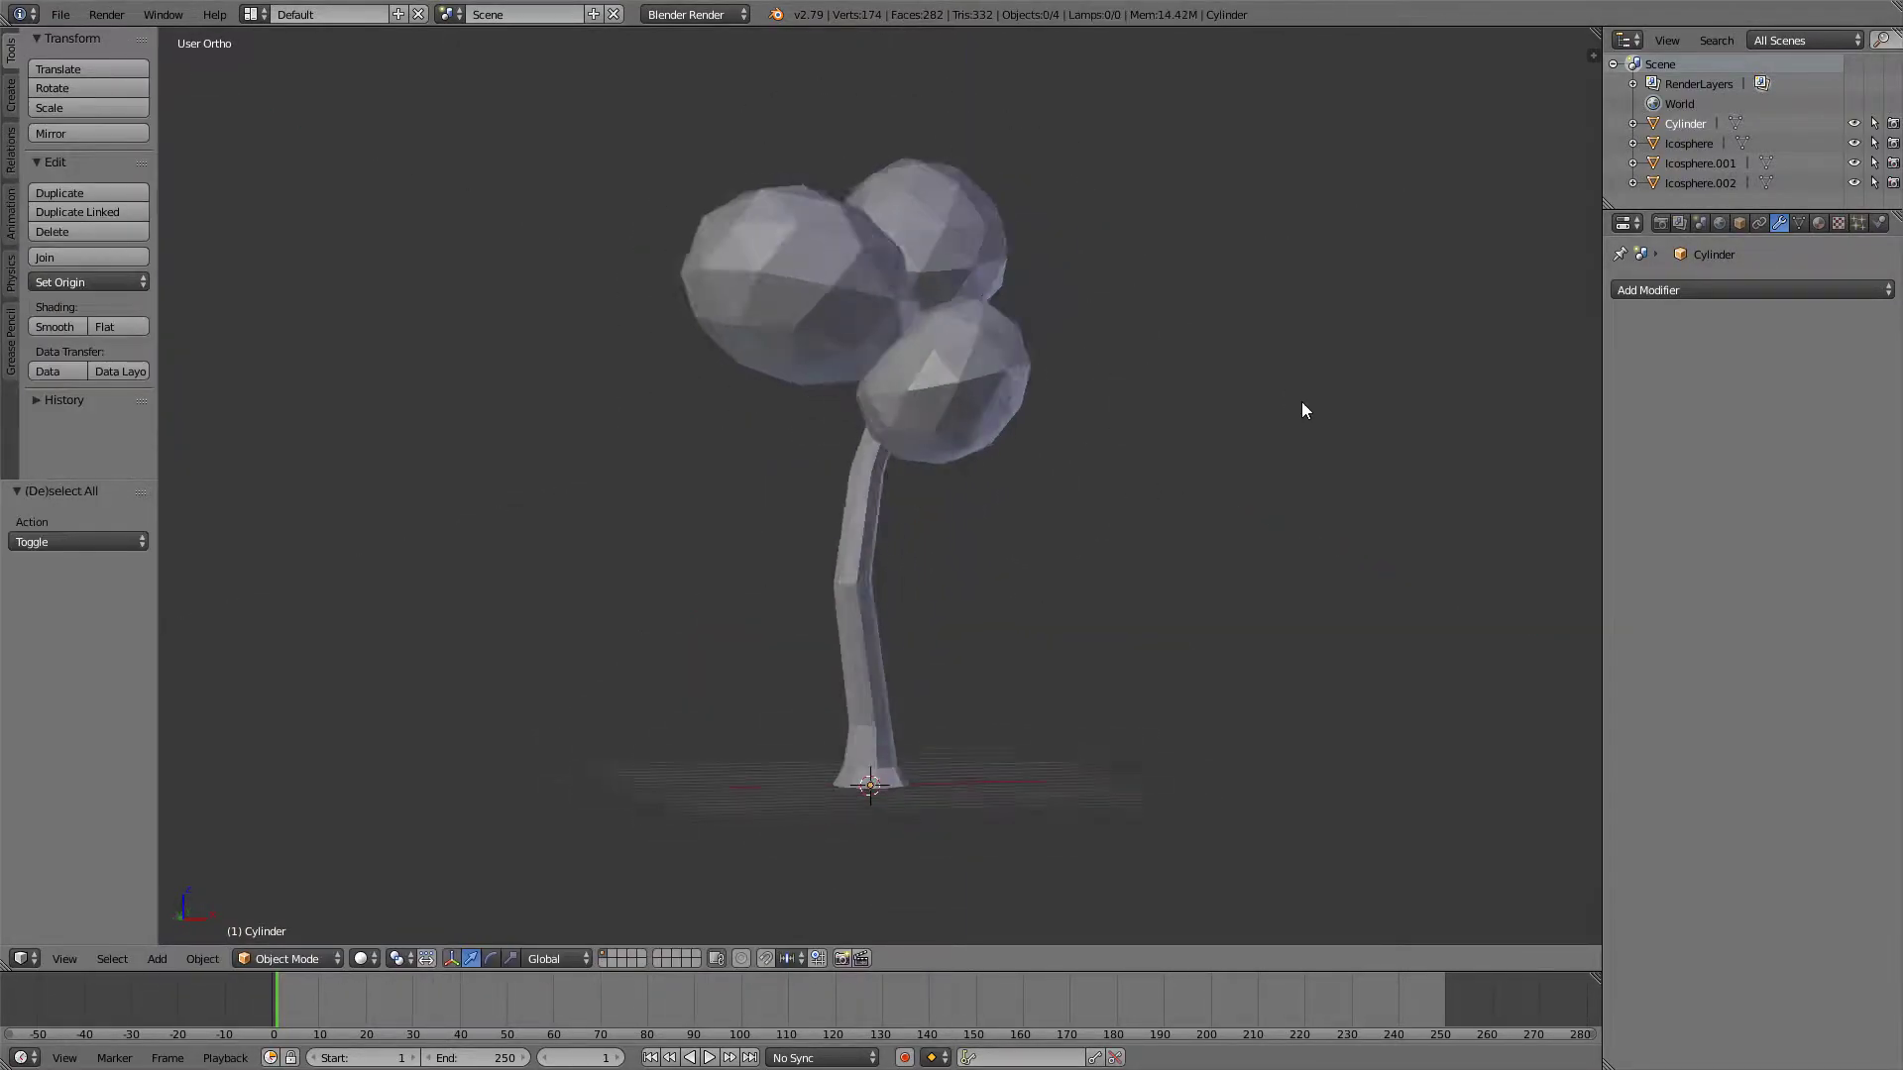
Join the three leaf clumps into a single object.
right_click(931, 392)
shift+right_click(793, 282)
shift+right_click(961, 260)
key(ctrl+j)
Create a material named leaves1 for the joined leaf object.
key(Tab)
click(1818, 223)
click(1685, 377)
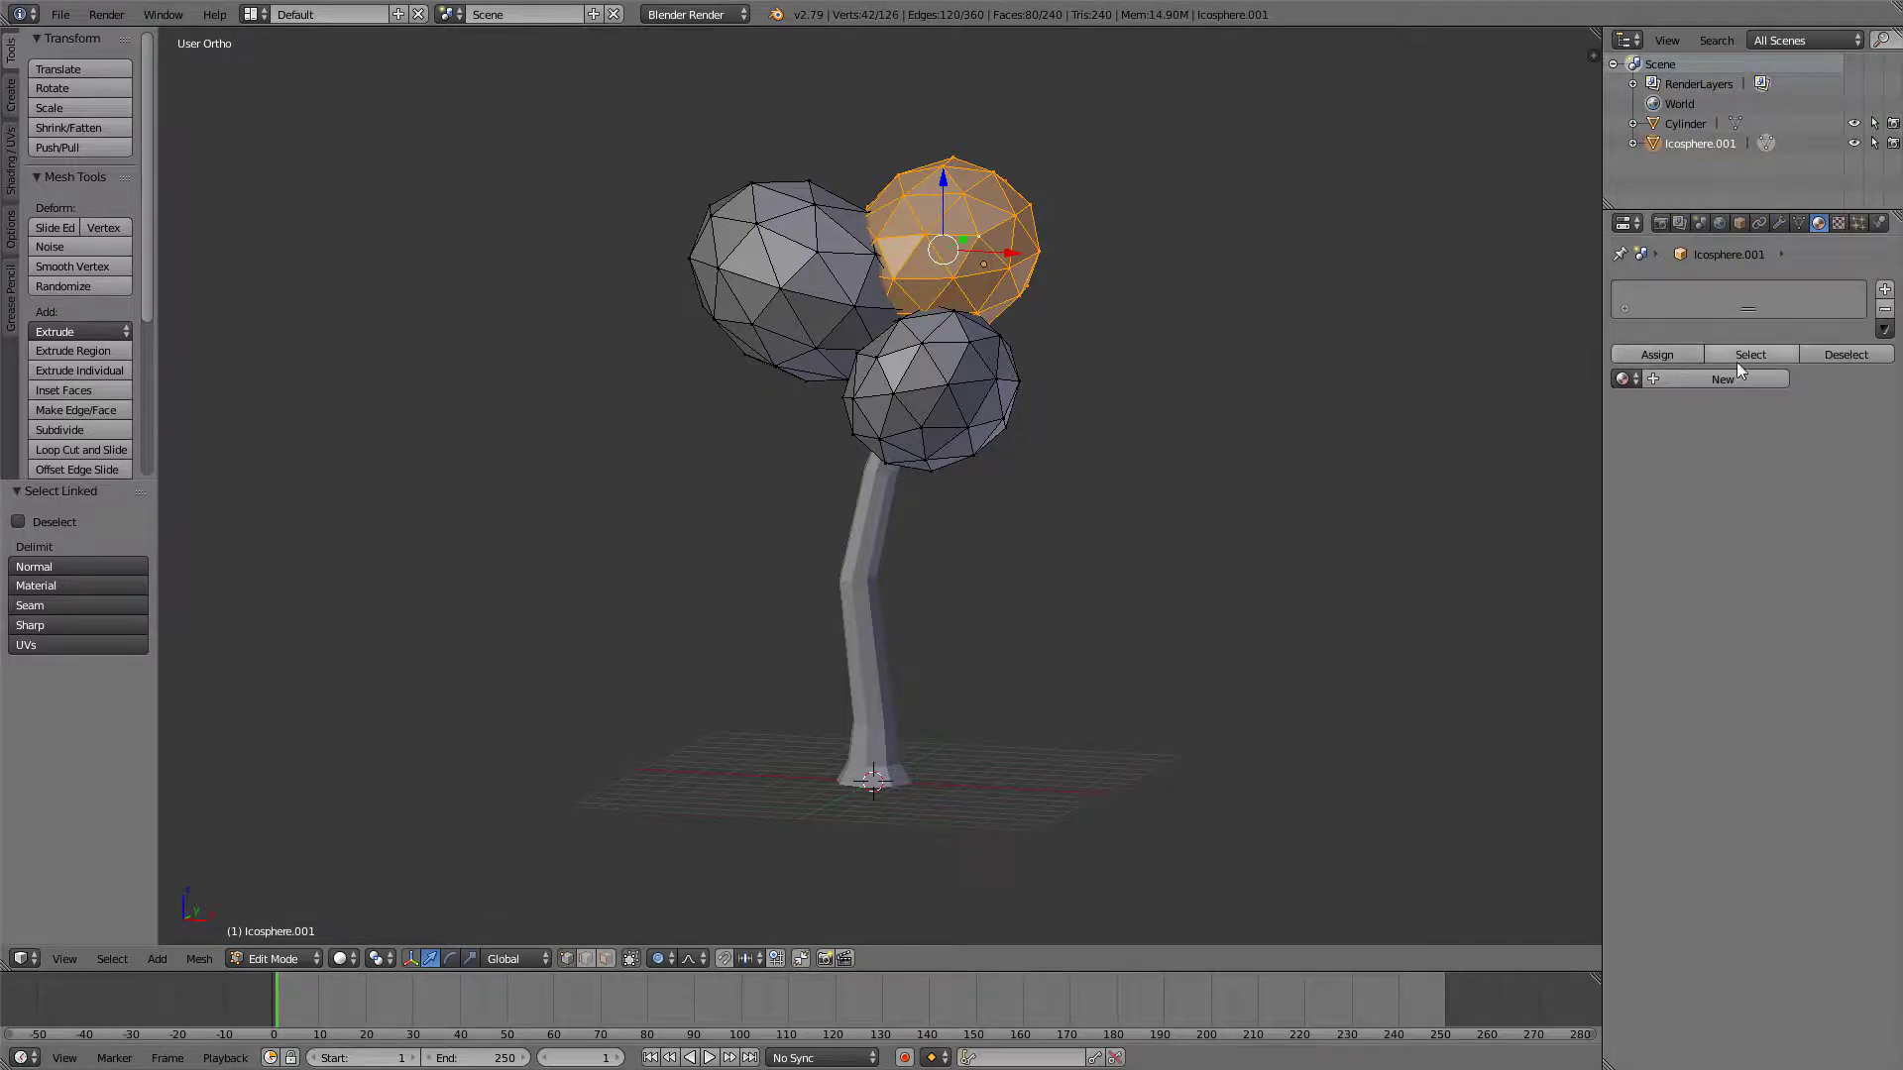
Select the two front leaf clumps and add a second material slot with a new material named leaves2.
key(a)
key(l)
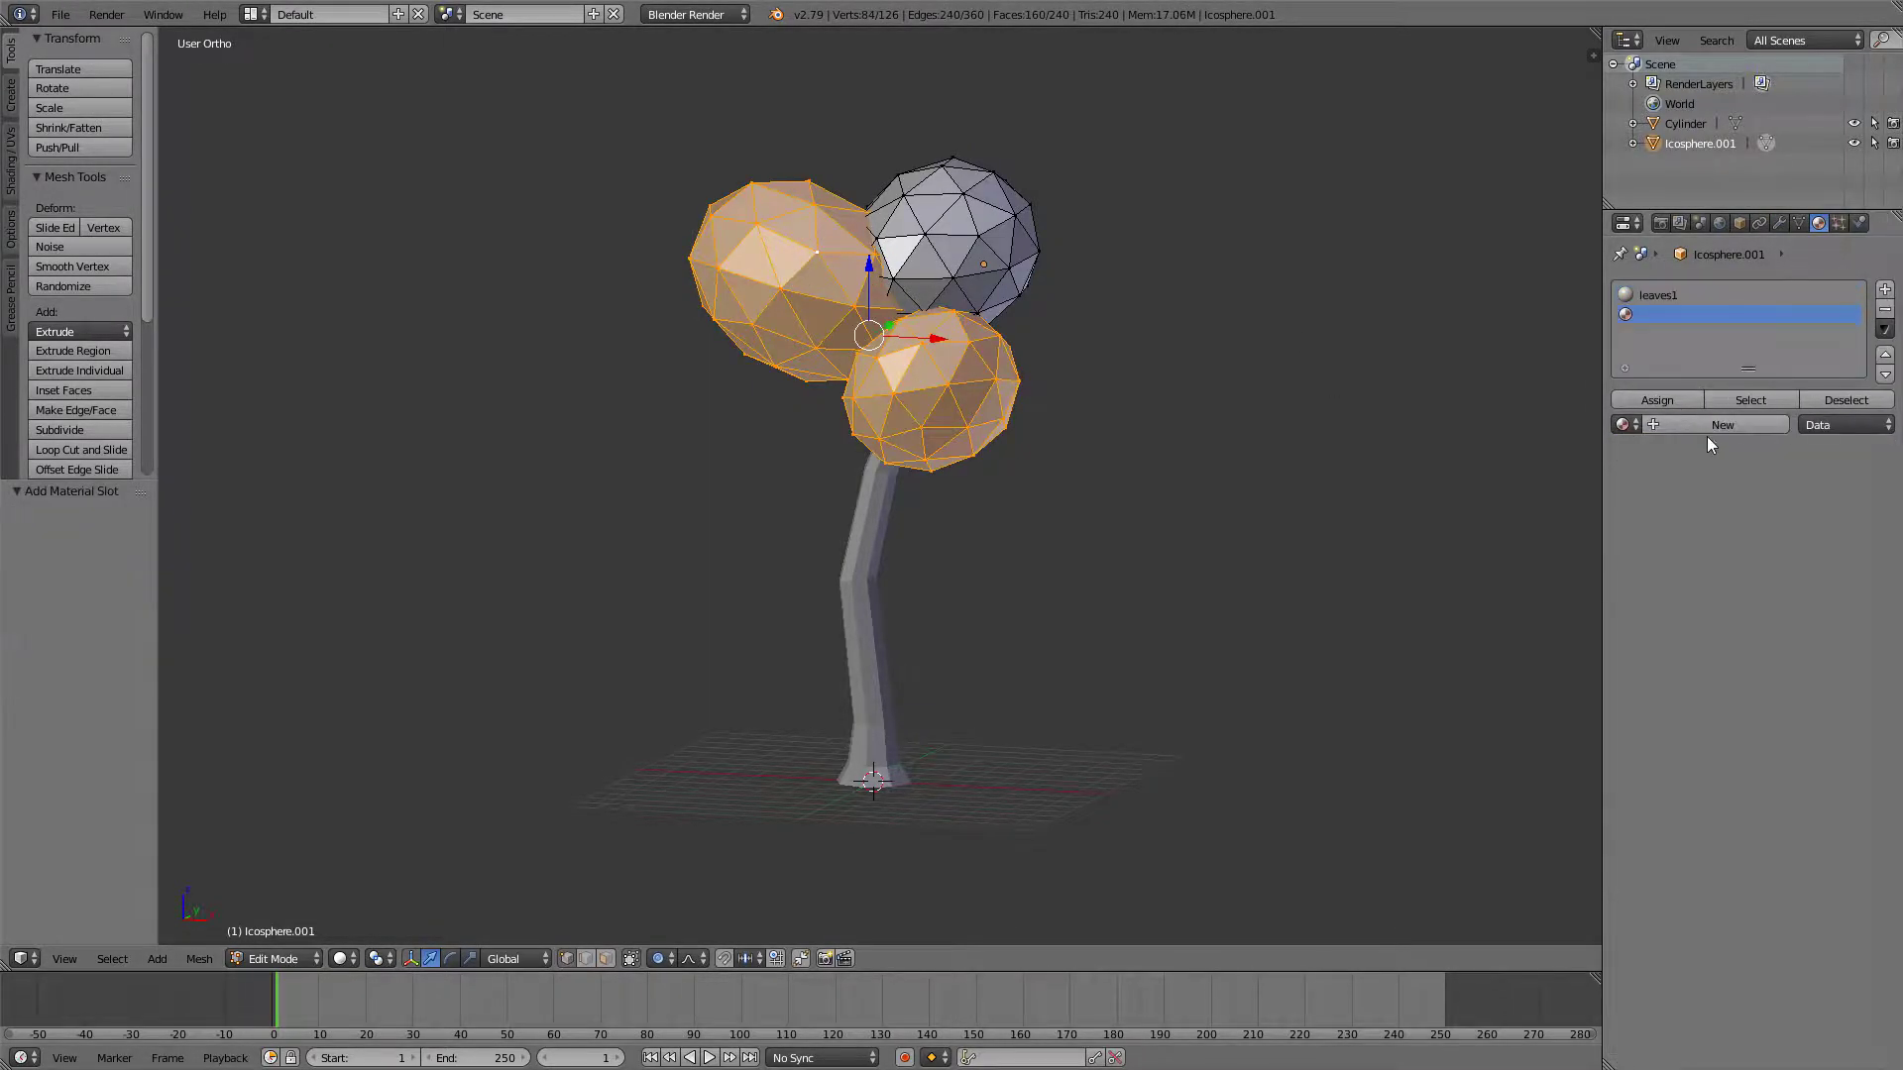
click(1711, 424)
click(1674, 425)
text(leaves2)
key(Return)
Give the trunk a new material named trunk with a dark brown diffuse colour.
key(Tab)
right_click(868, 594)
click(1884, 289)
click(1685, 354)
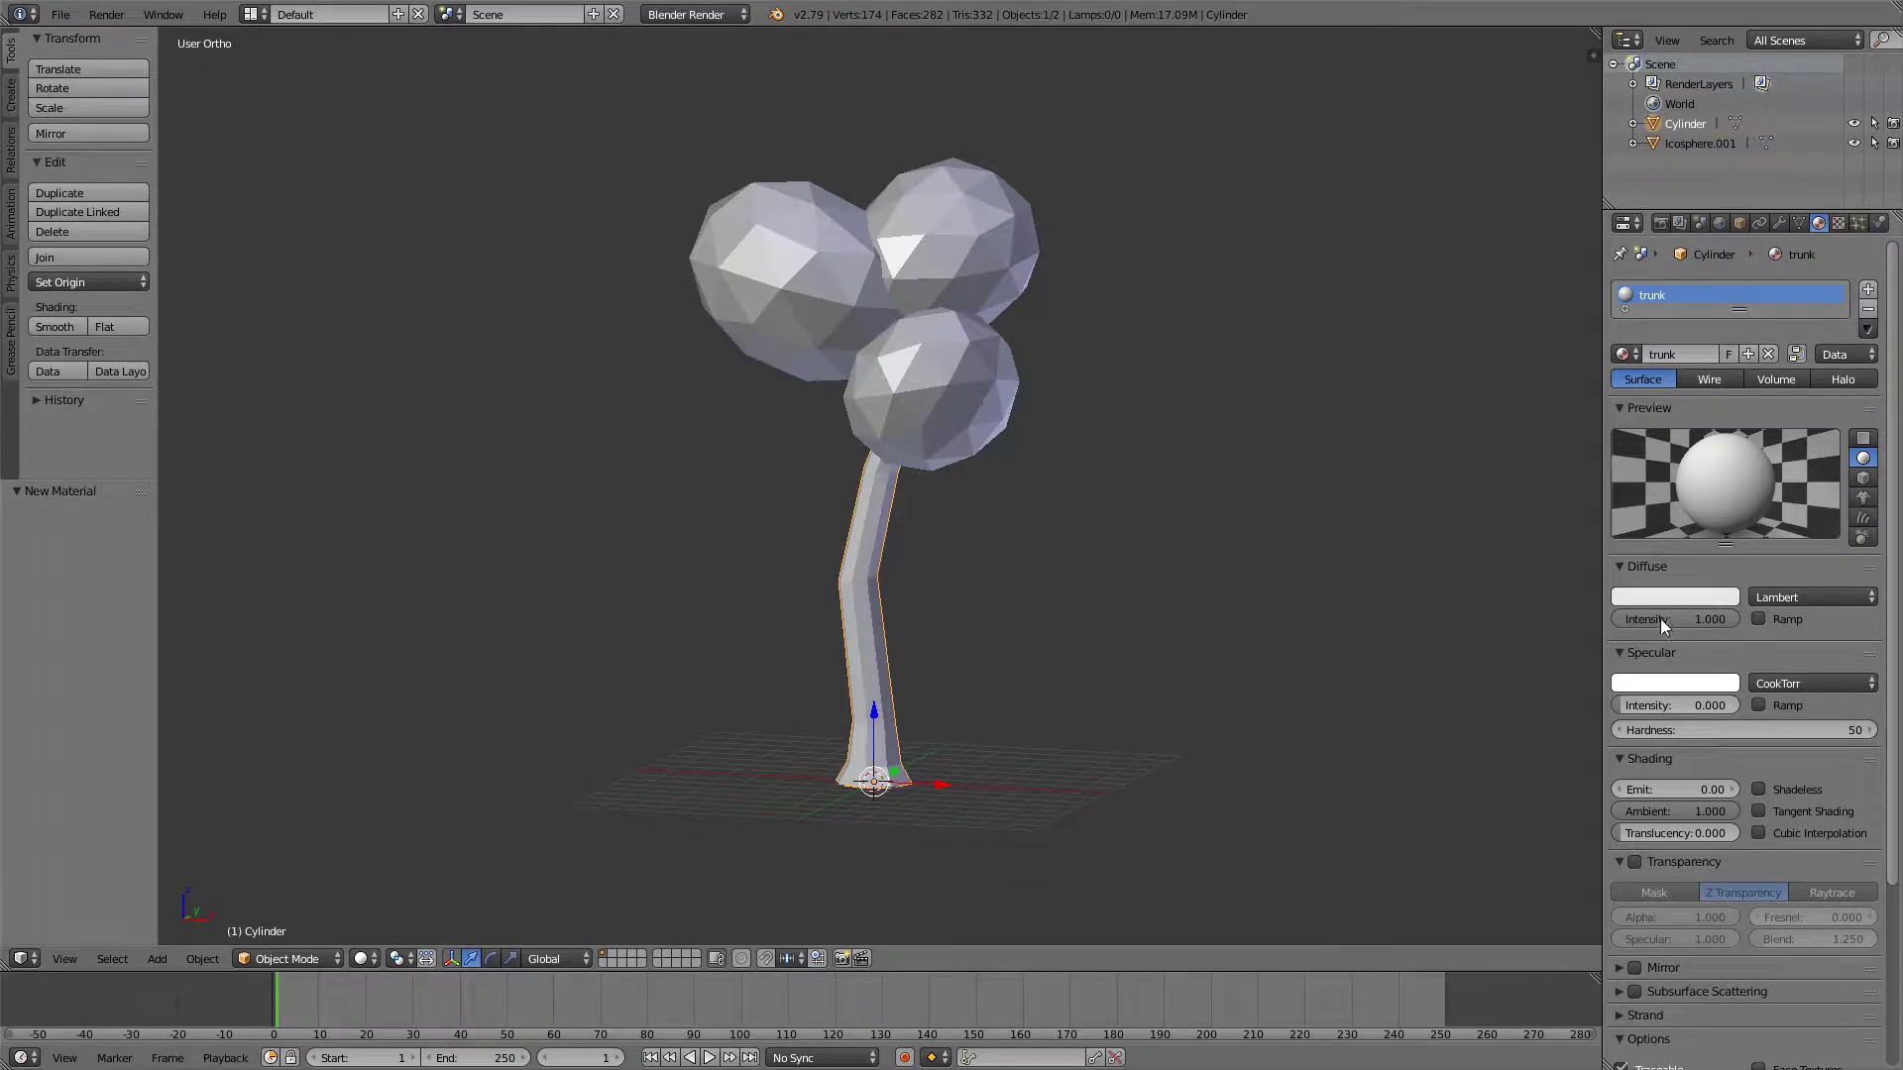
click(1674, 597)
click(1610, 452)
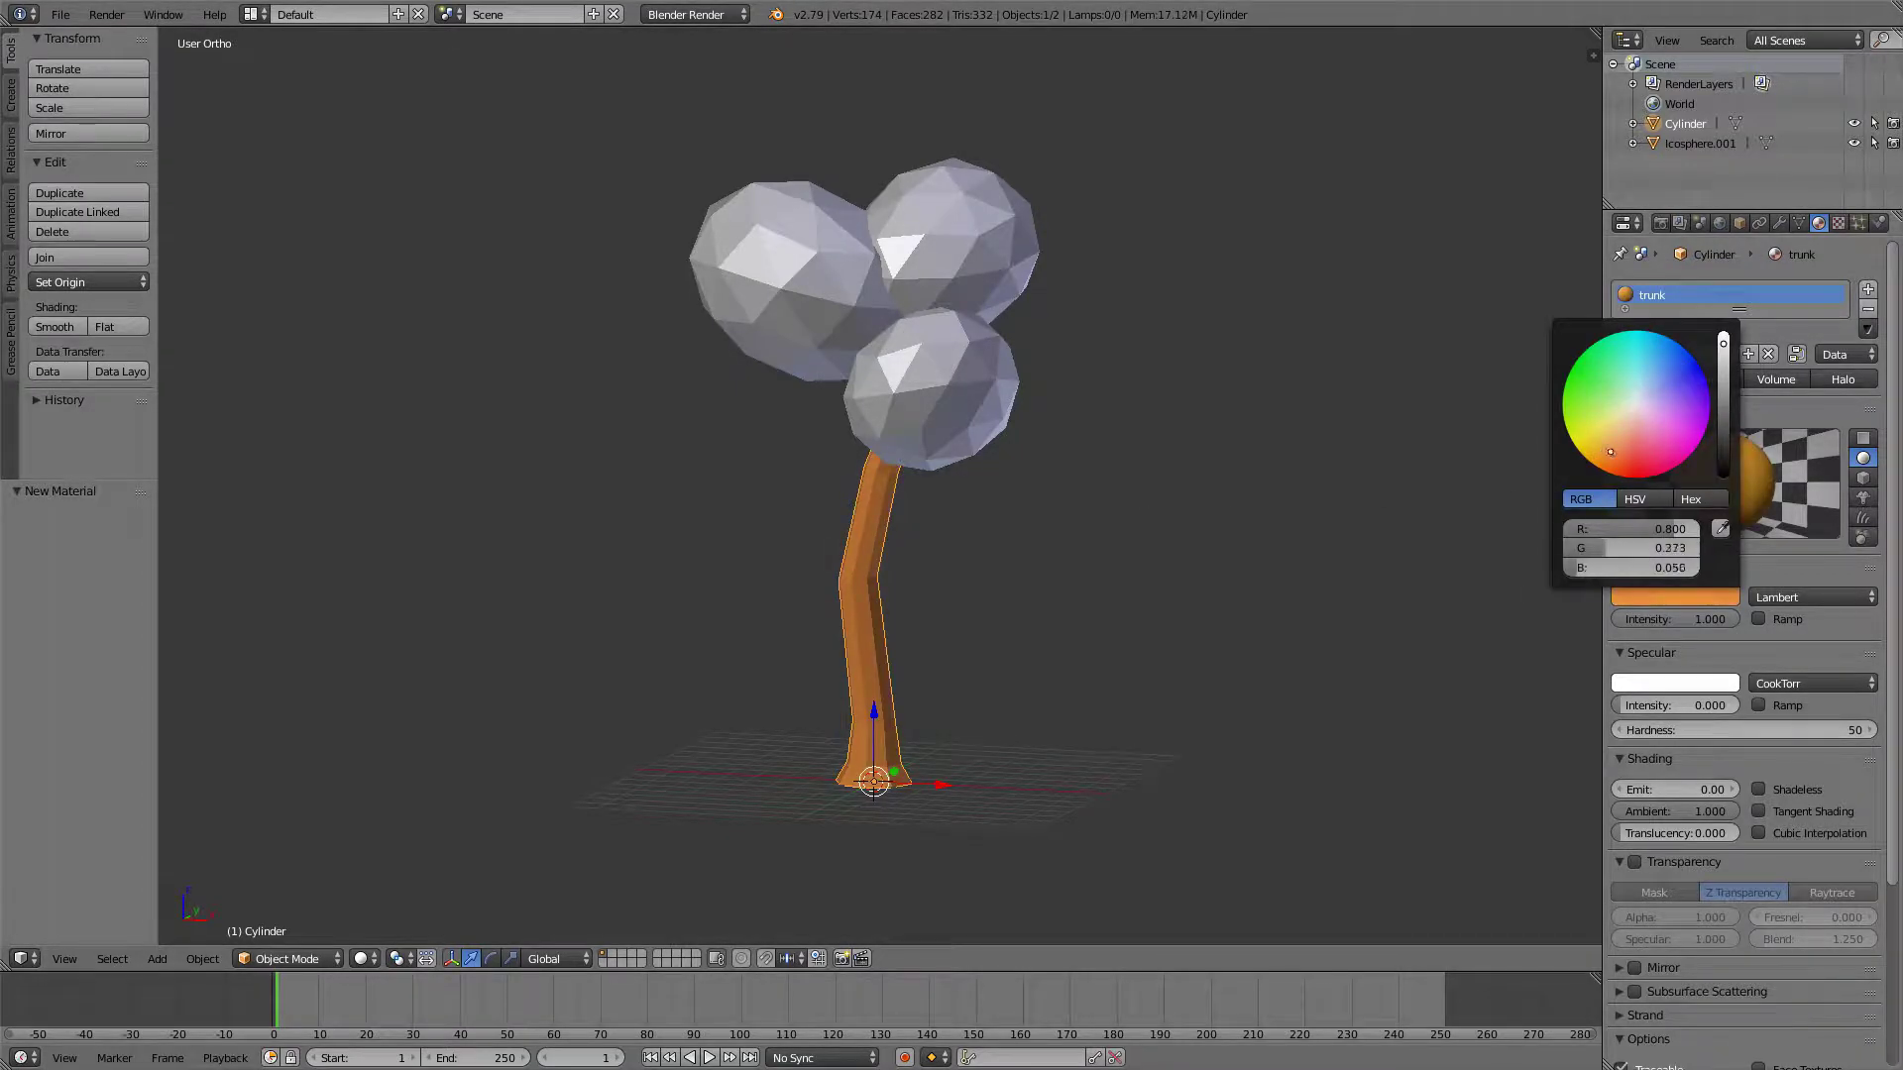
drag(1723, 344, 1724, 404)
Set the leaves2 diffuse colour to light red and assign the material to the two front leaf clumps.
right_click(981, 266)
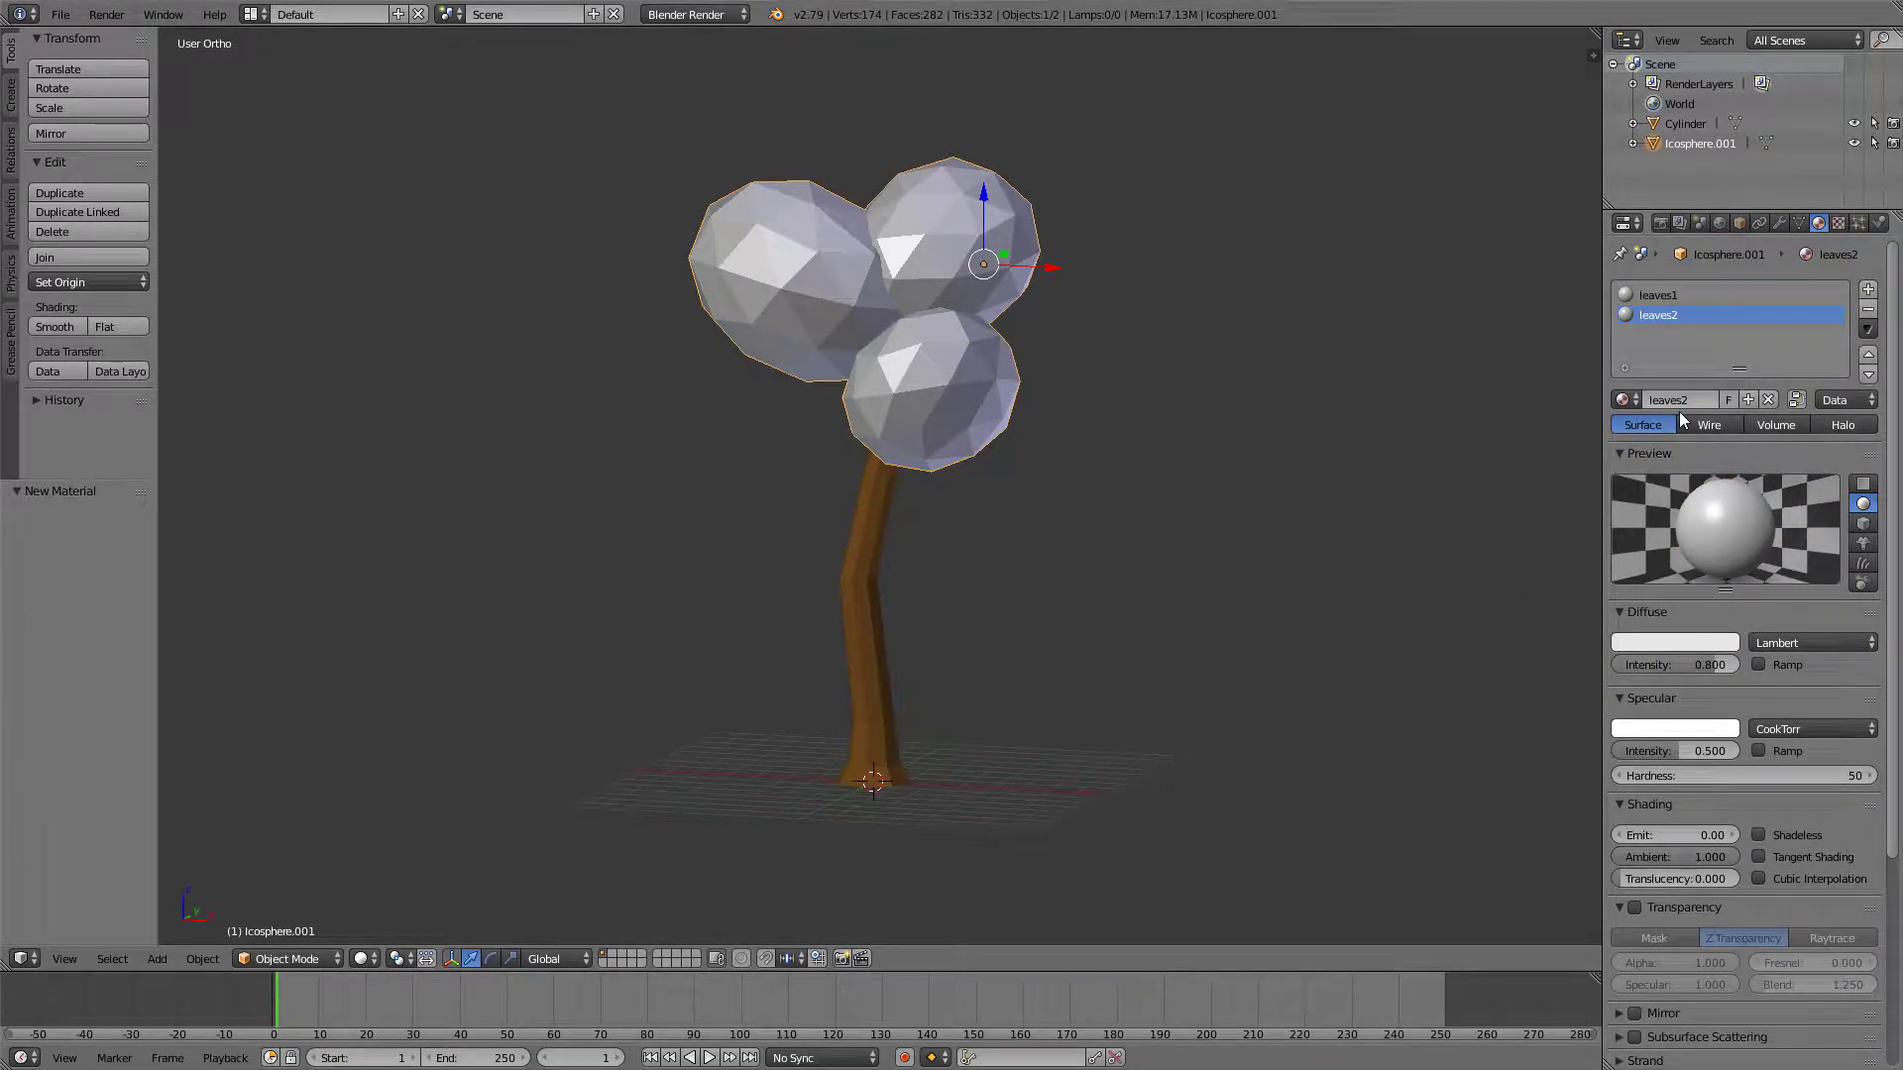
click(1675, 642)
click(1637, 499)
key(Tab)
right_click(816, 251)
key(l)
key(l)
click(1653, 399)
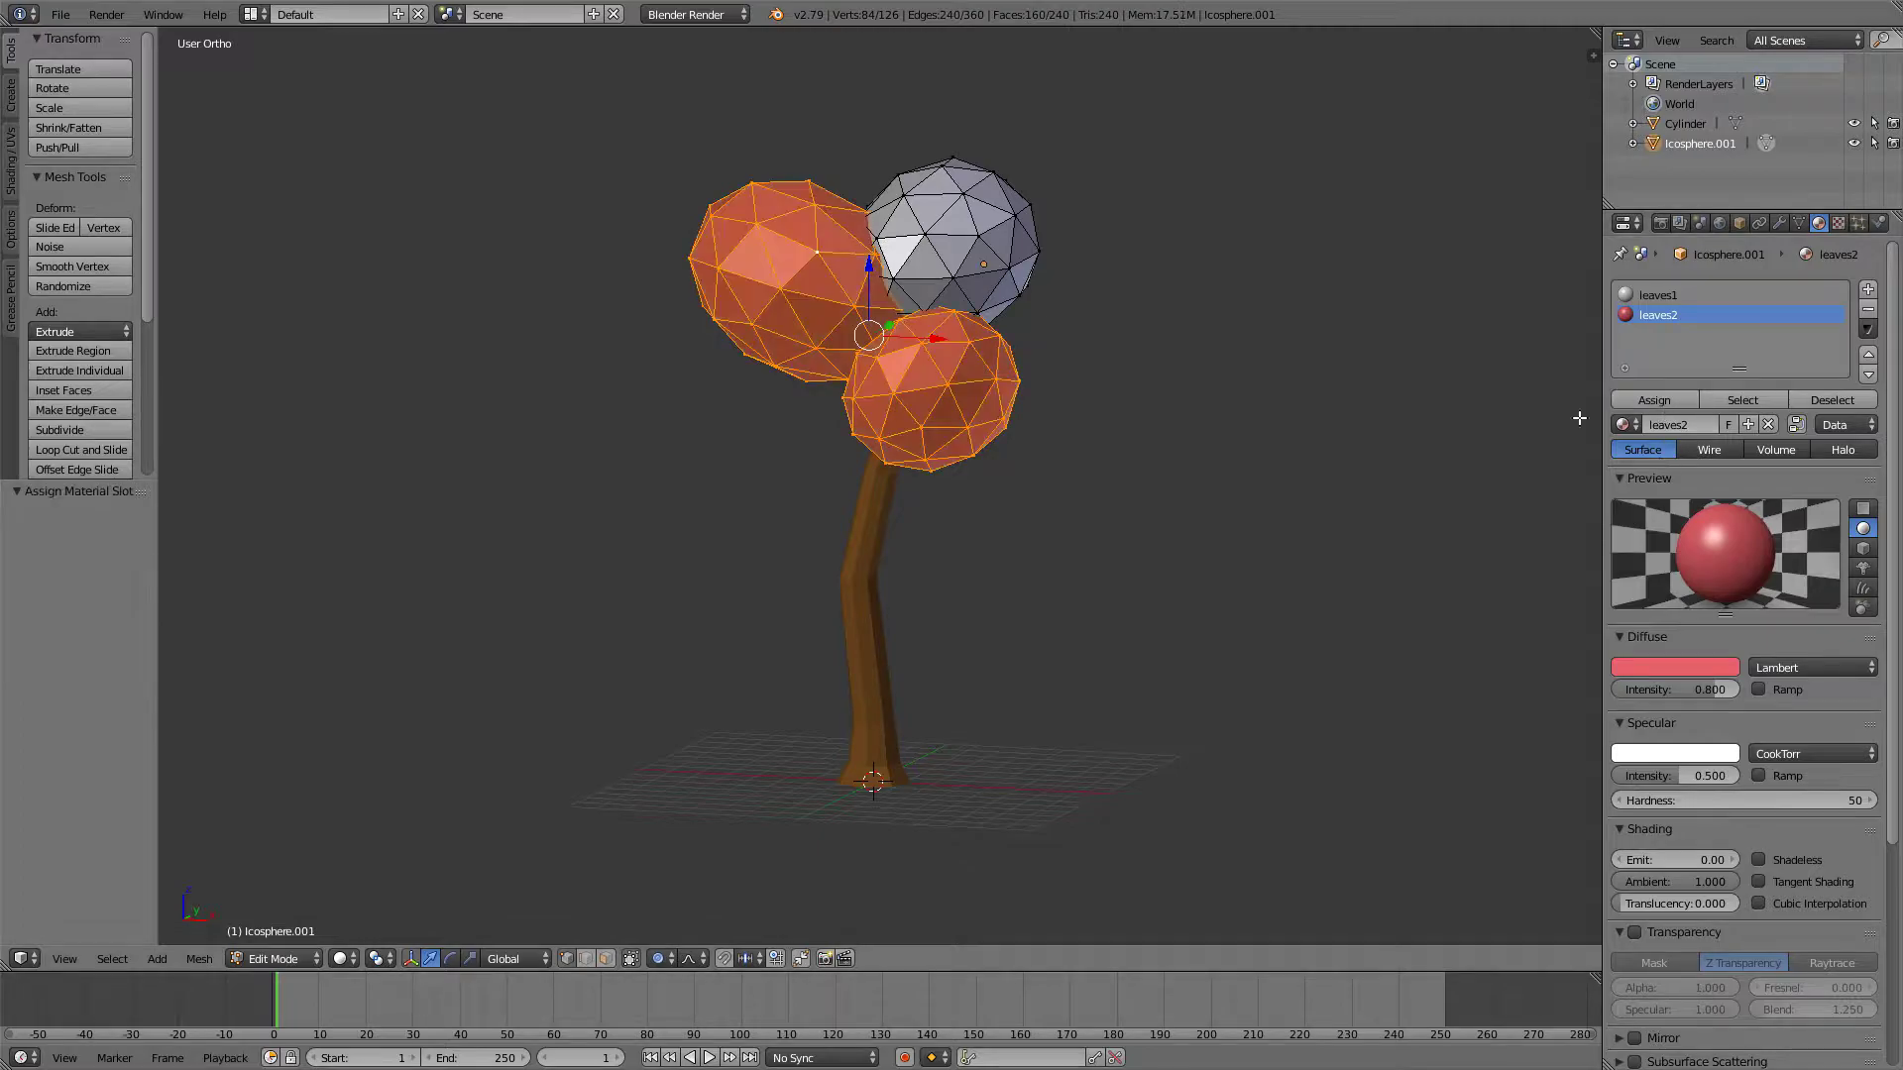
Change the leaves2 diffuse colour to yellow-green, R 0.471, G 0.800, B 0.041.
key(Tab)
click(1673, 642)
mouse_move(1608, 457)
mouse_down()
mouse_move(1579, 439)
mouse_move(1581, 462)
mouse_up()
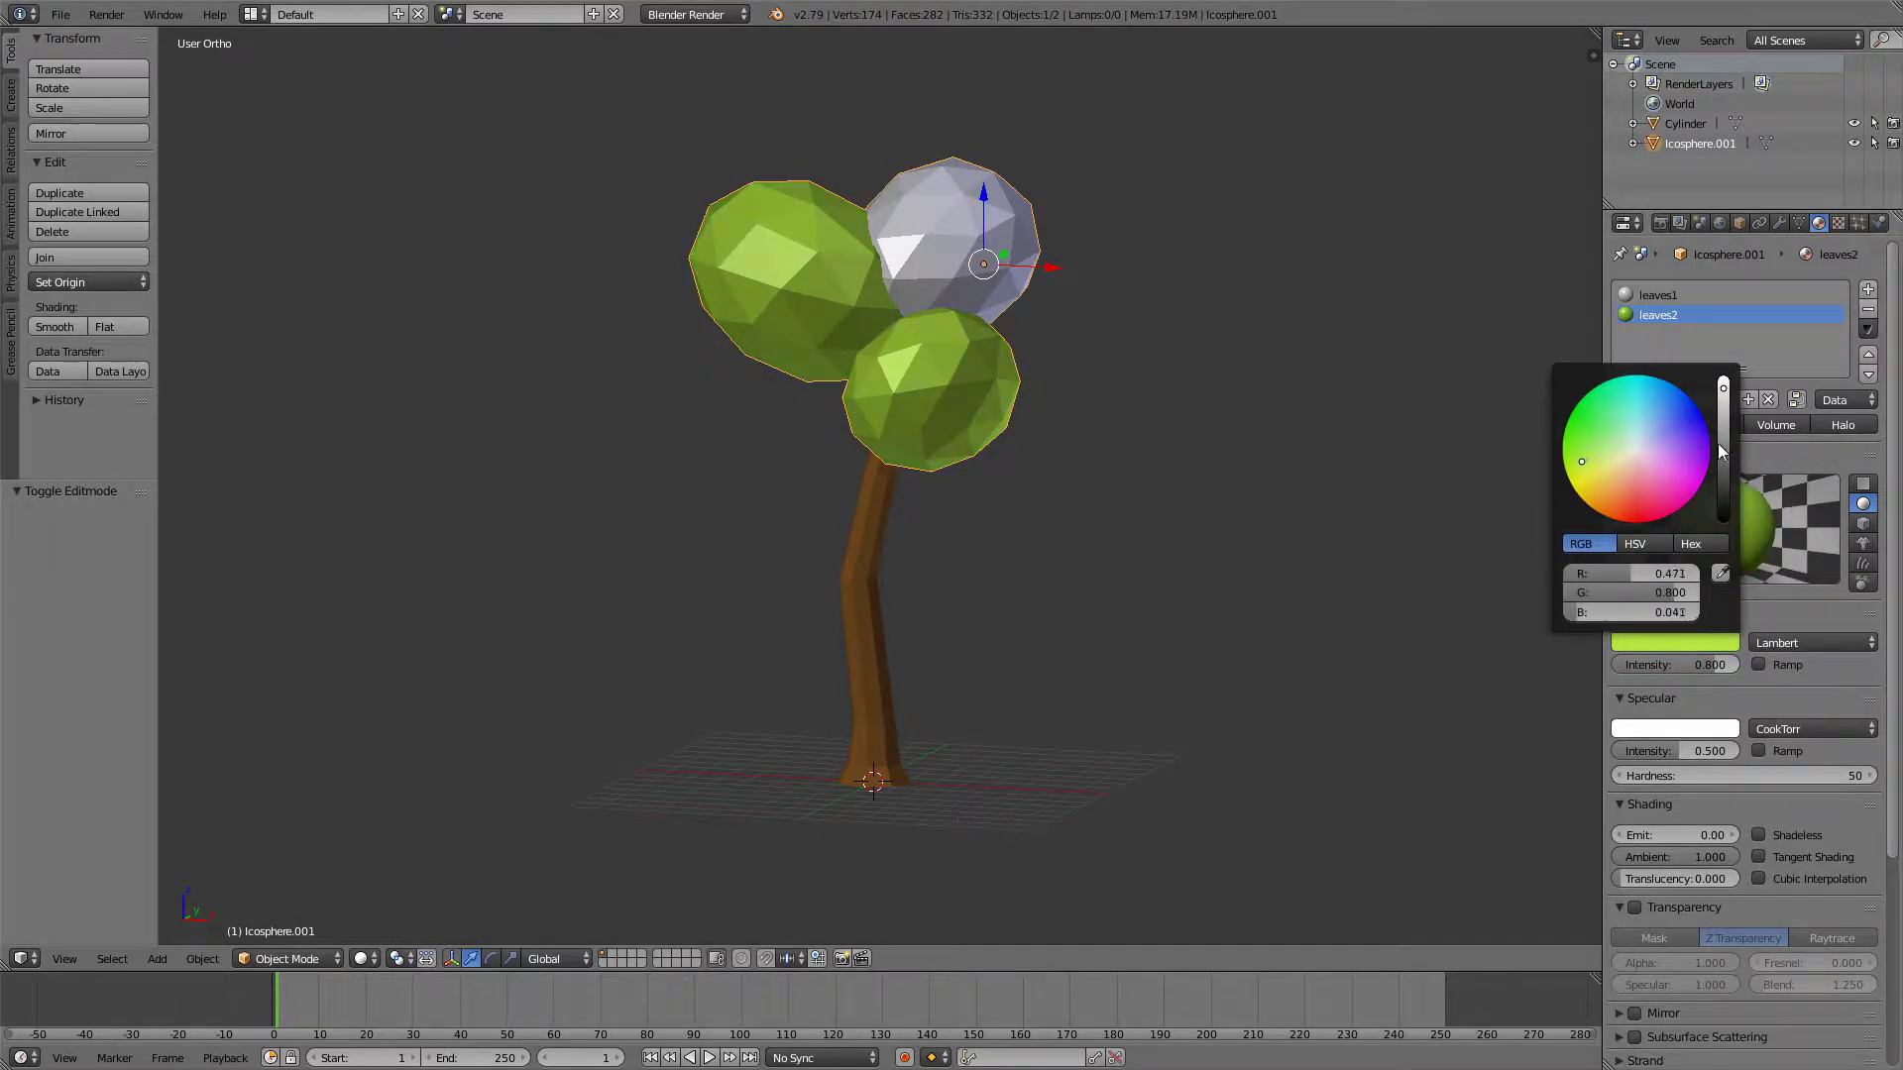
Darken the leaves2 diffuse colour to olive green, raise its diffuse intensity and lower its specular intensity.
click(1721, 445)
drag(1713, 664, 1749, 664)
drag(1704, 750, 1615, 750)
Set the leaves1 material's diffuse colour to bright green.
click(1697, 295)
click(1673, 642)
drag(1610, 453, 1580, 442)
Join the leaf clumps to the trunk as one object, with the trunk as the active object, and show the tree in front view.
key(a)
mouse_move(1175, 552)
middle_down()
mouse_move(1040, 556)
mouse_move(1202, 545)
middle_up()
right_click(947, 347)
shift+right_click(884, 512)
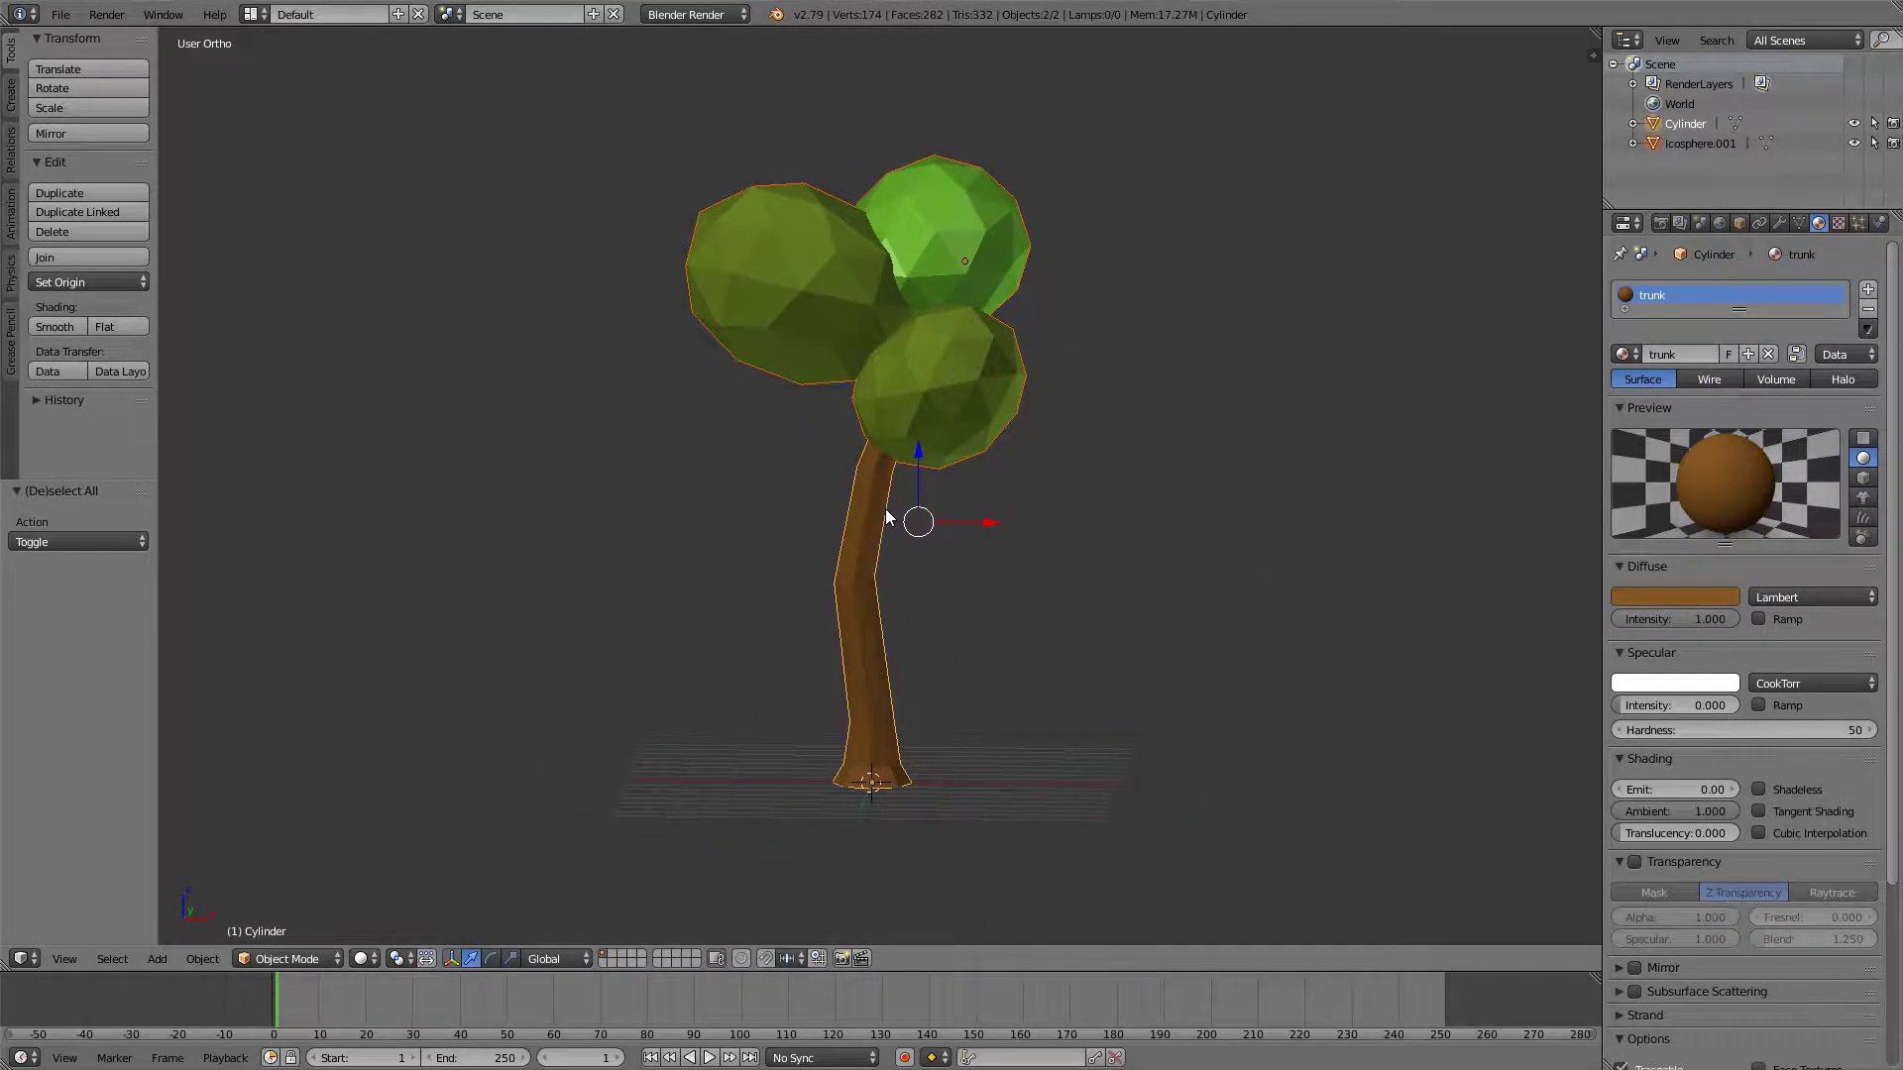
key(ctrl+j)
key(KP_1)
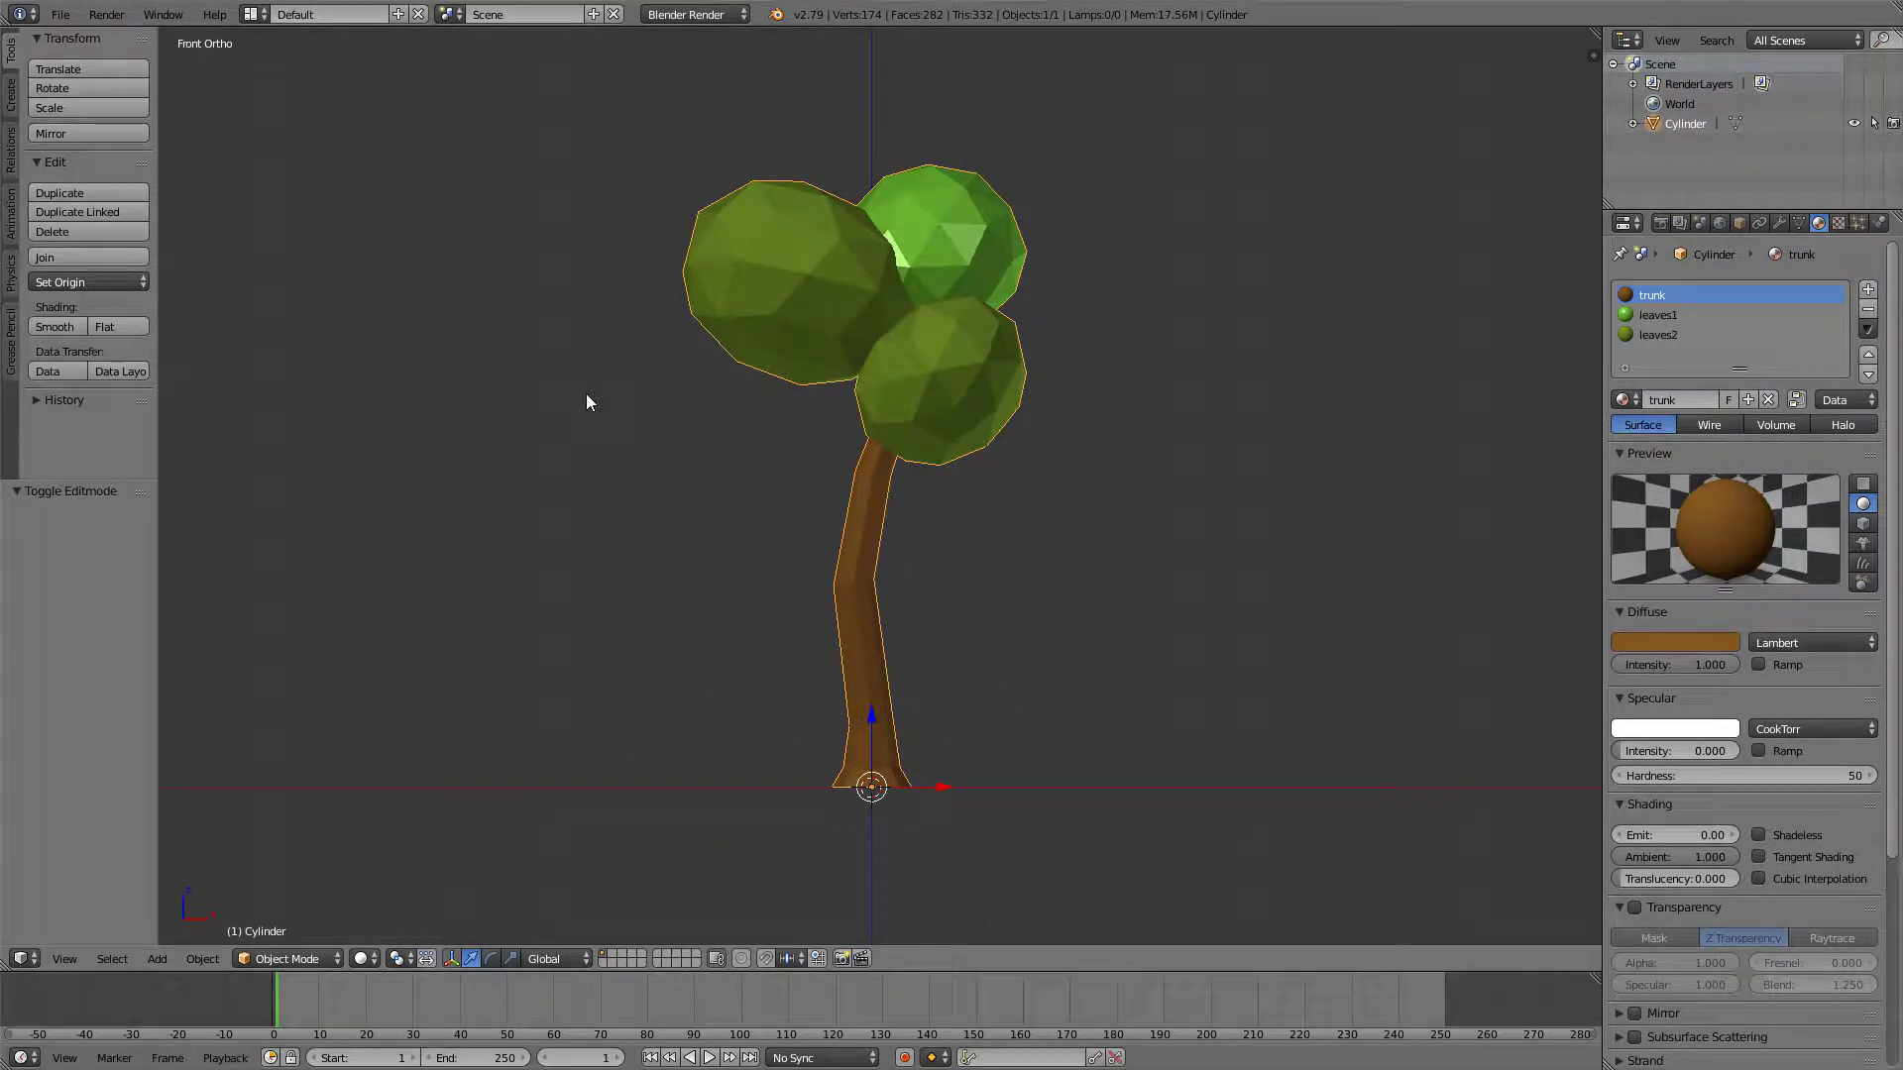